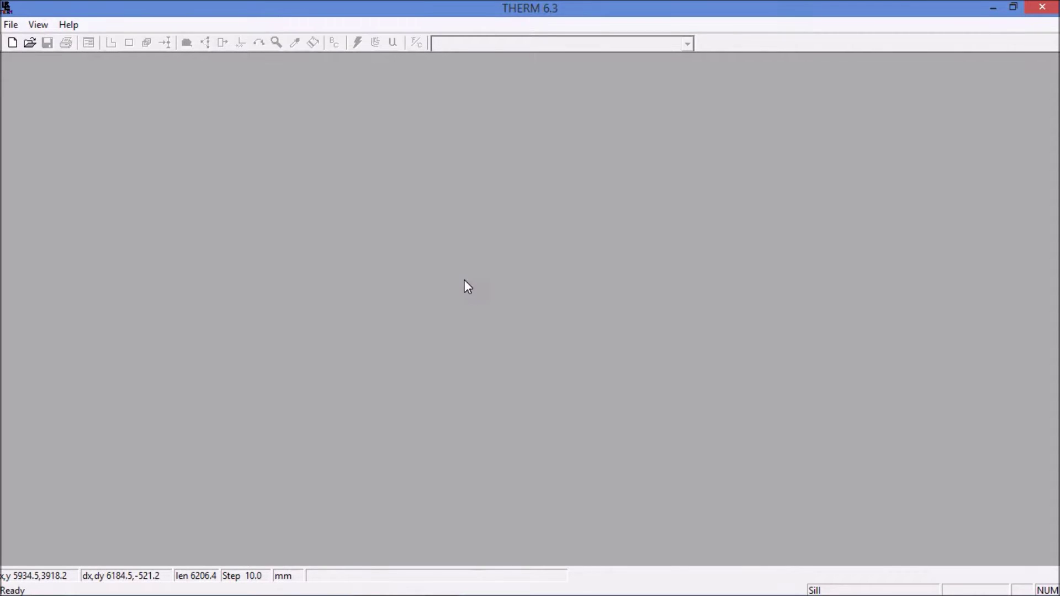
- Start a new file and load A-eaves-underlay.dxf as the underlay in mm with AutoConvert enabled
click(13, 43)
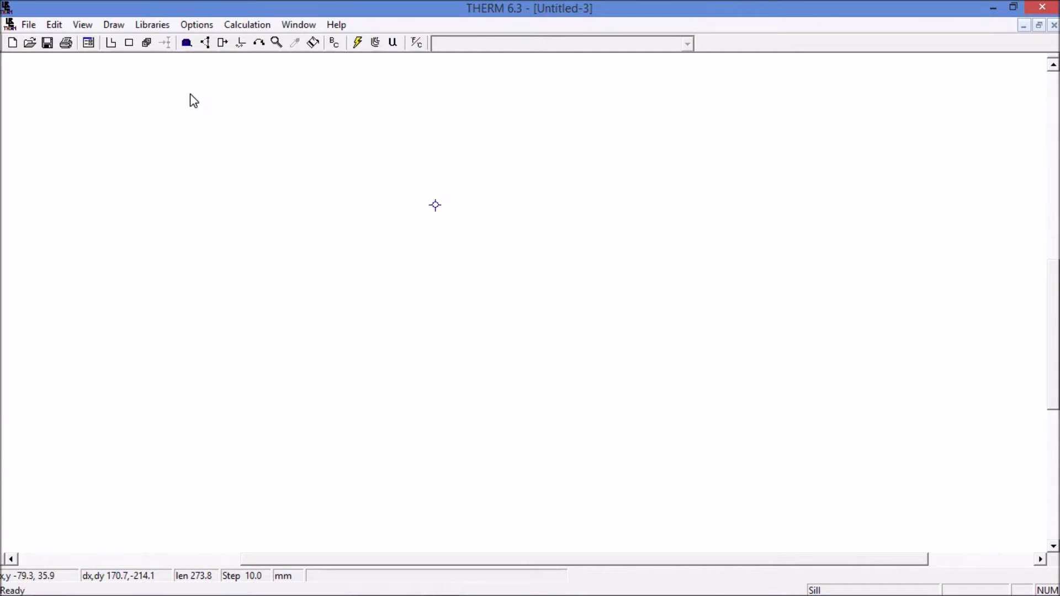
click(34, 27)
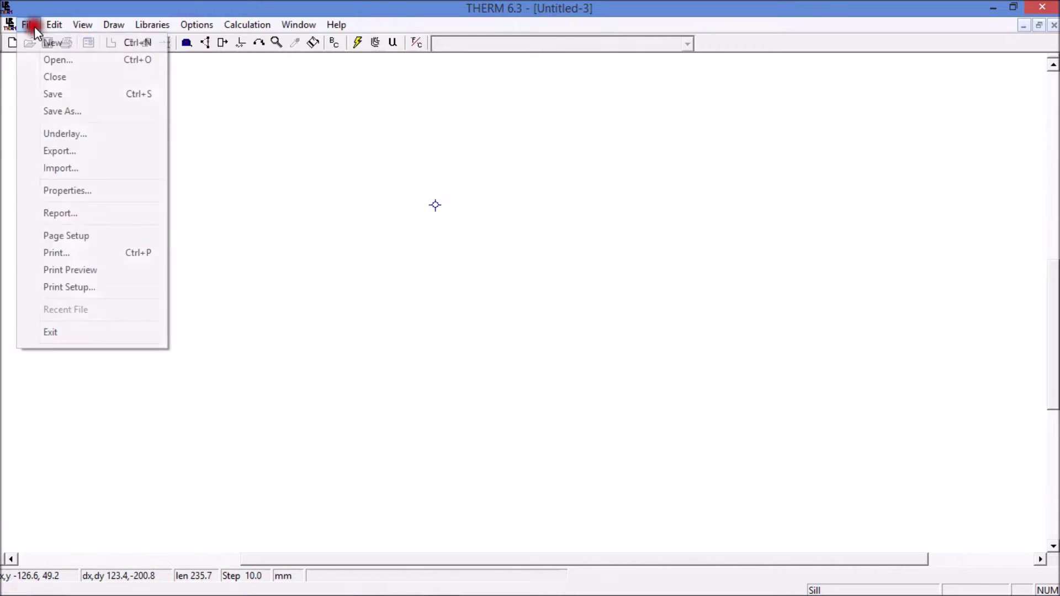
click(58, 139)
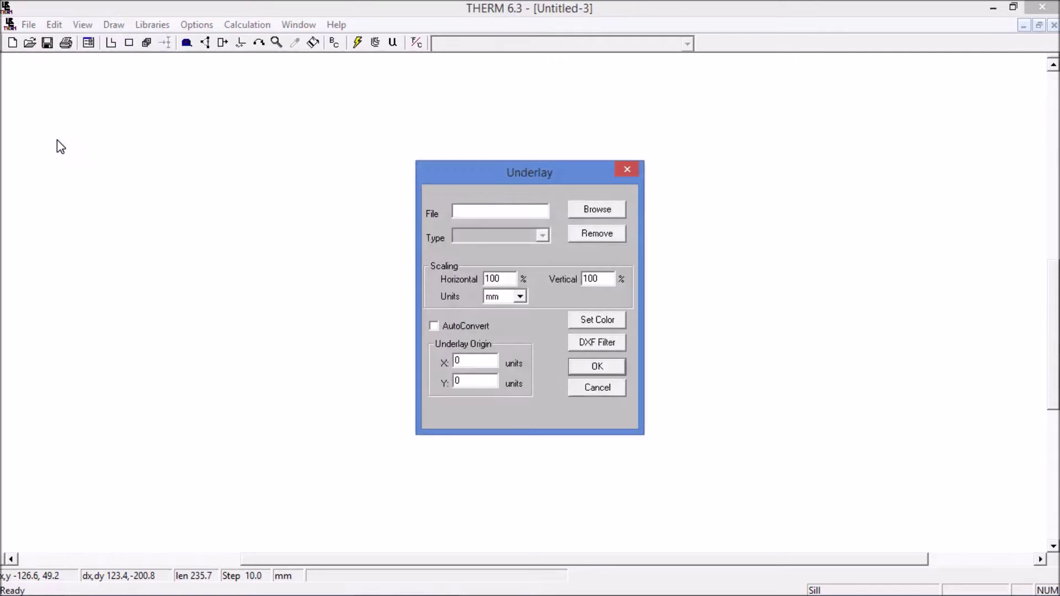
click(598, 209)
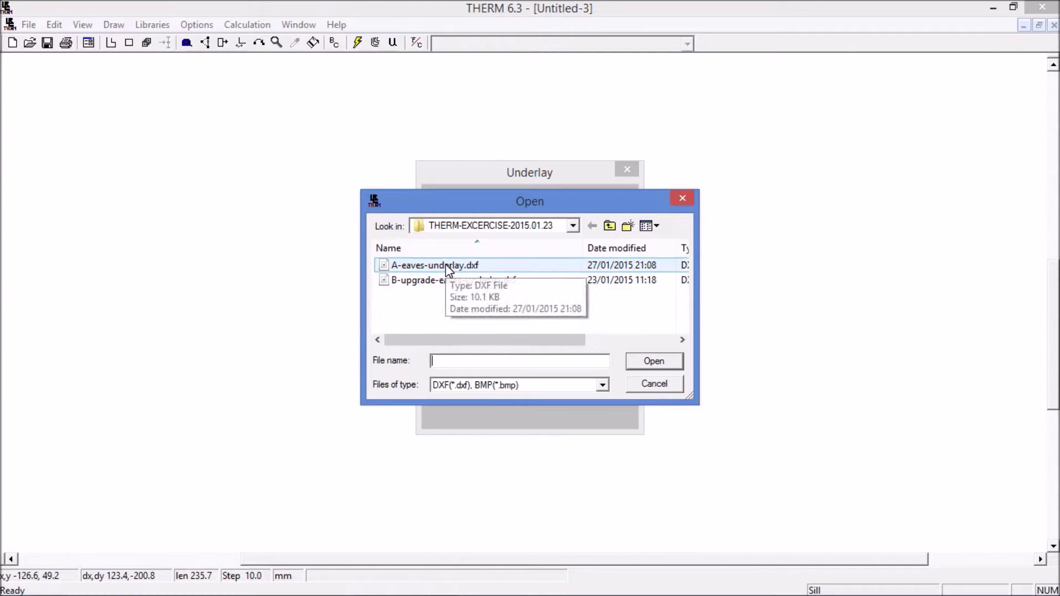
click(447, 267)
click(648, 363)
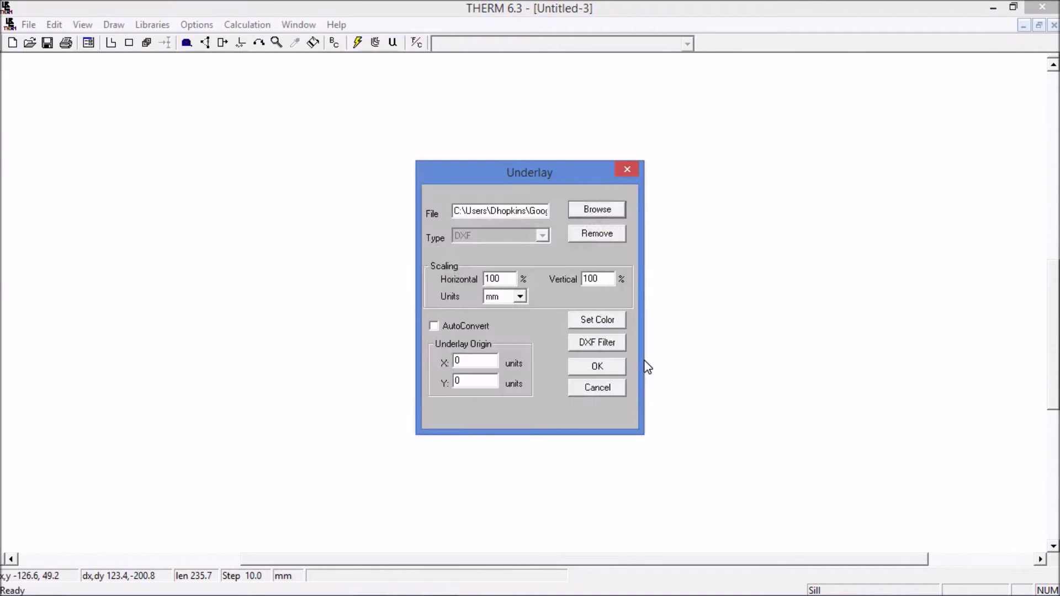
click(441, 328)
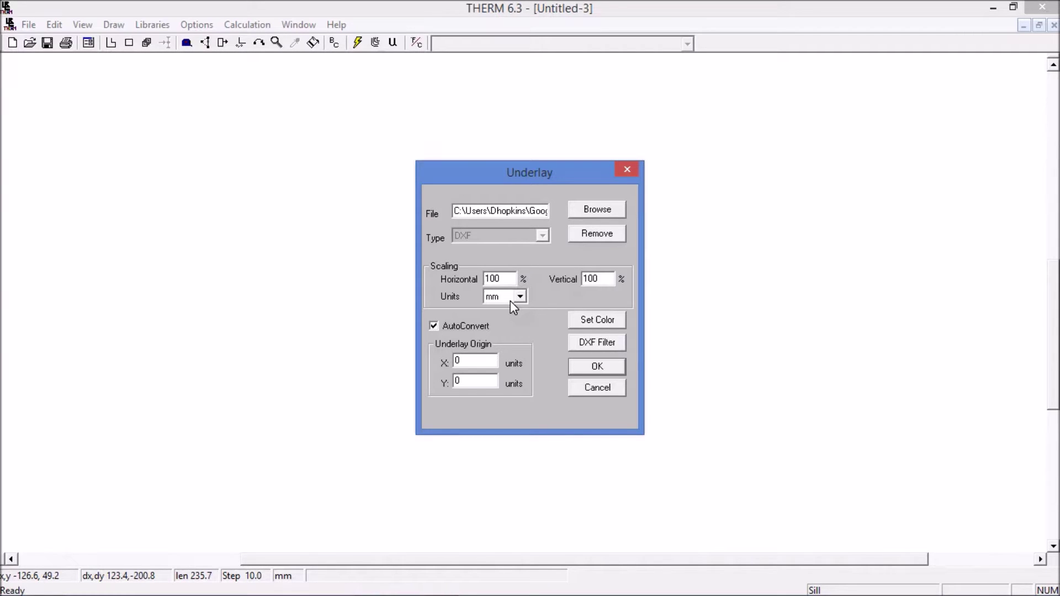
click(601, 369)
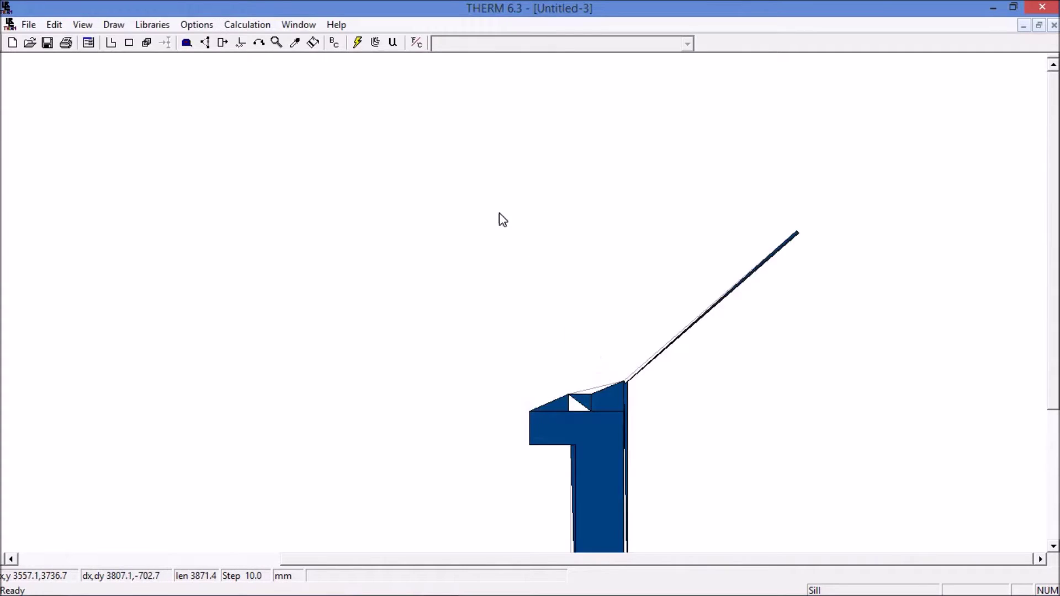
- Examine the auto-converted polygons around the eaves junction for gaps and missing corners against the underlay
scroll(499, 216, down, 3)
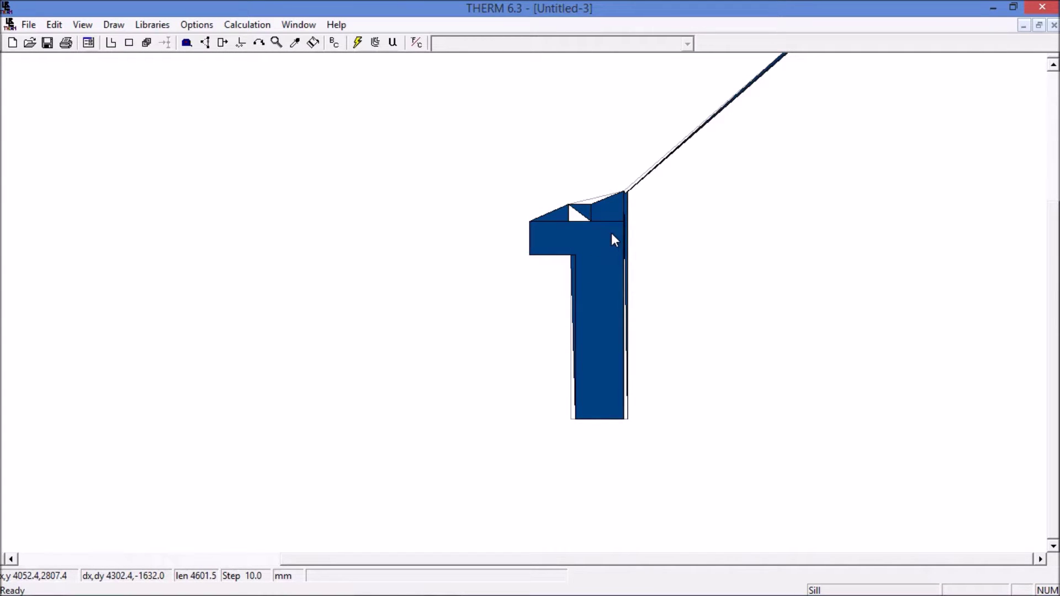
scroll(621, 211, up, 1)
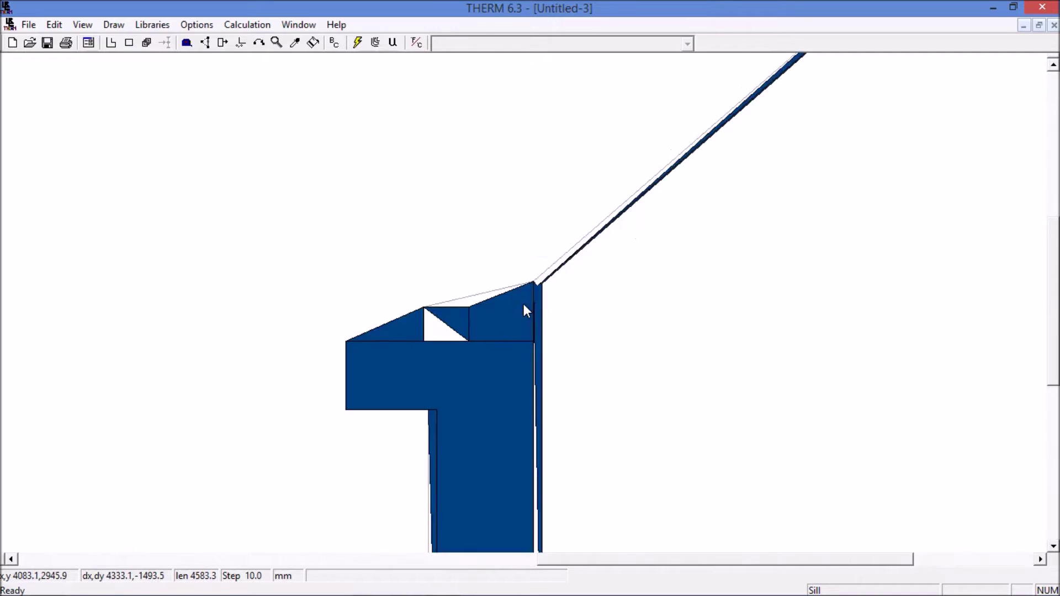
scroll(524, 304, up, 1)
scroll(524, 303, up, 1)
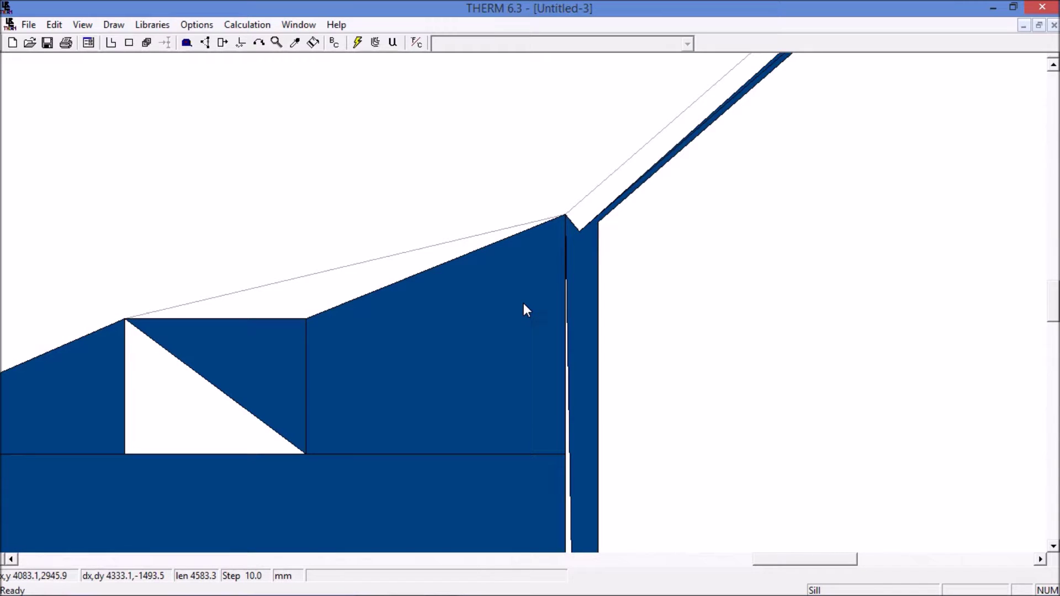
scroll(524, 303, down, 3)
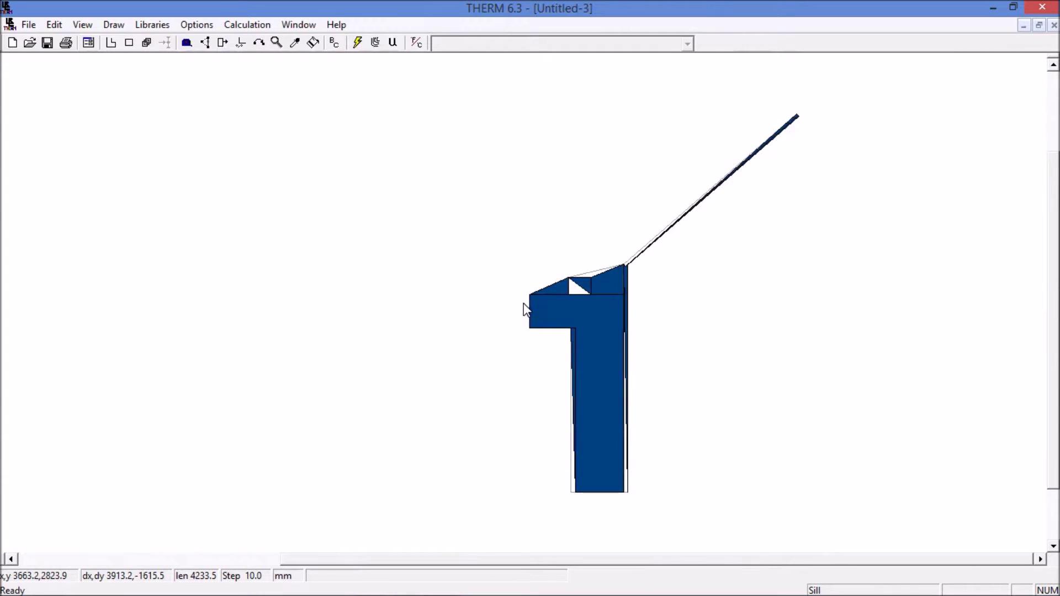
scroll(522, 303, up, 1)
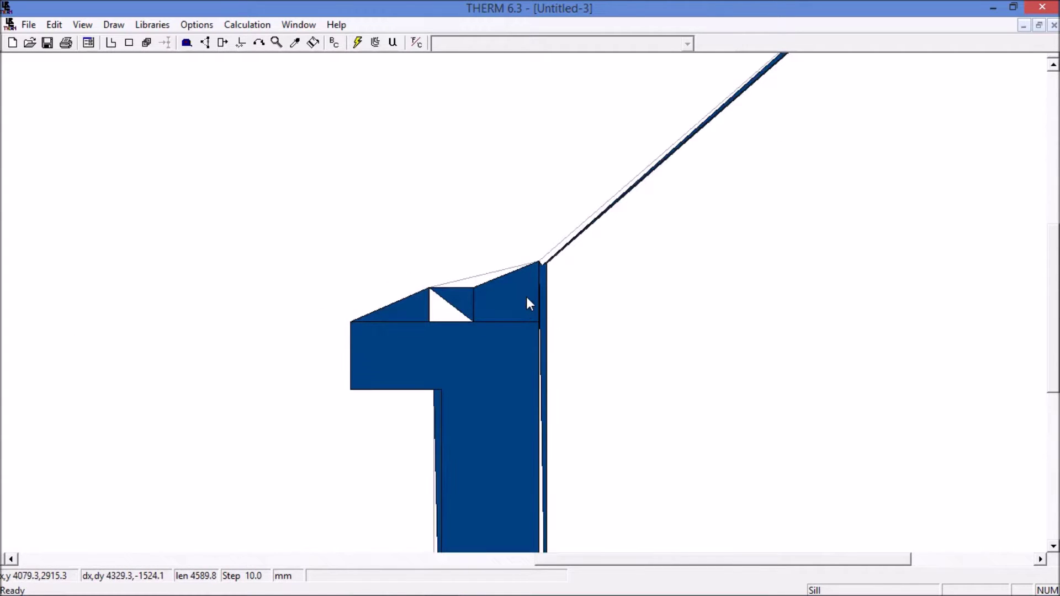
scroll(523, 303, up, 1)
scroll(523, 303, up, 1)
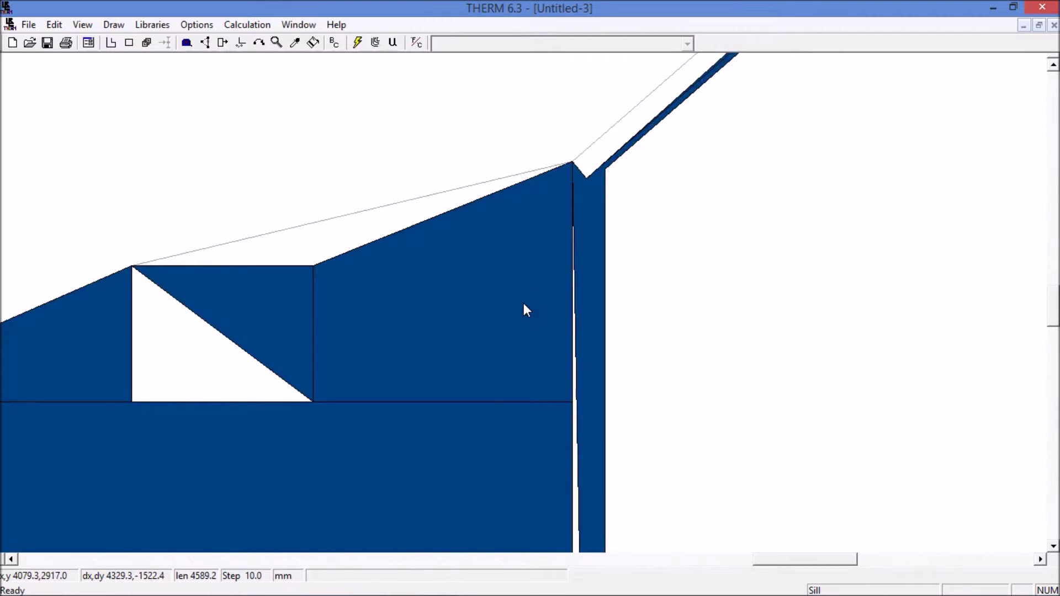
scroll(524, 304, down, 2)
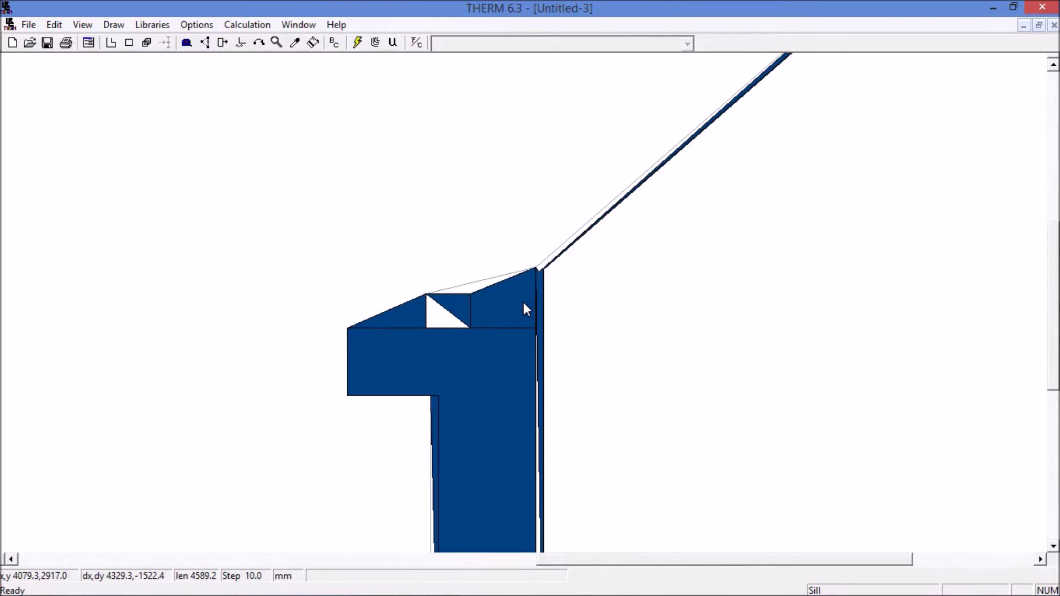
scroll(524, 303, up, 1)
scroll(524, 303, up, 1)
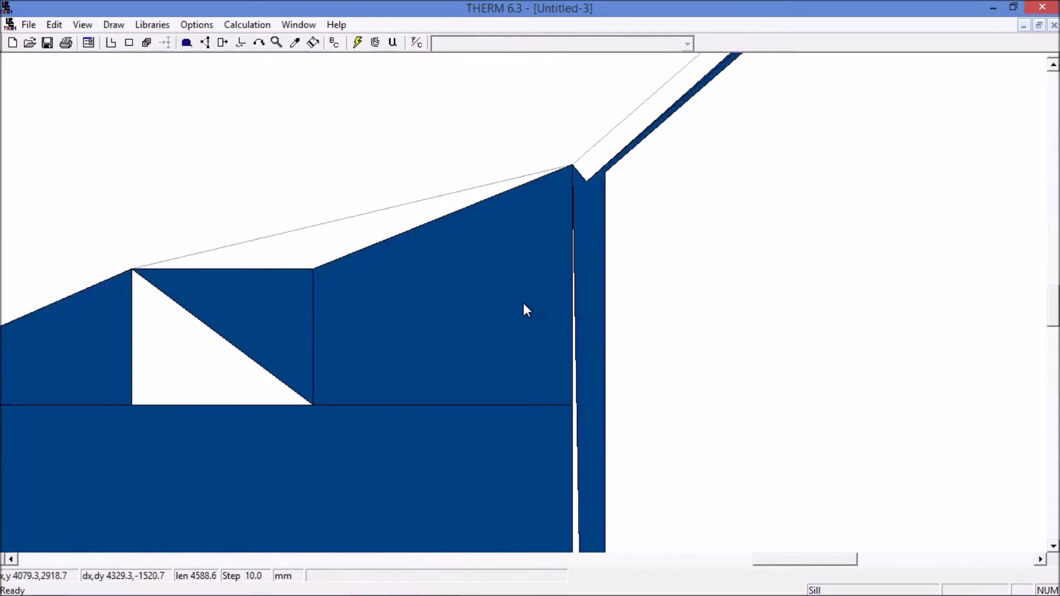
scroll(524, 303, down, 1)
scroll(523, 303, down, 1)
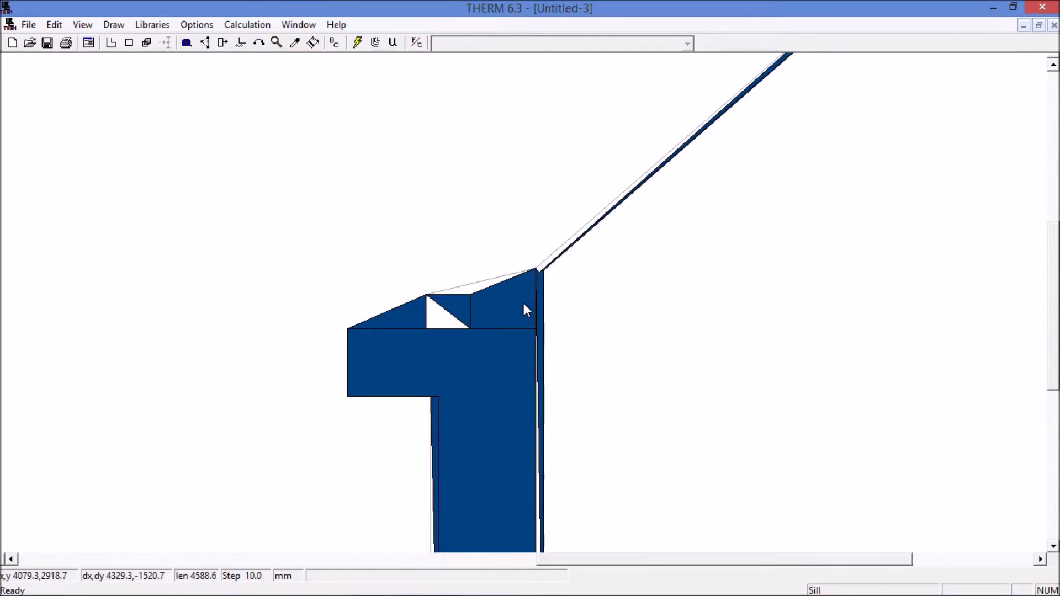
scroll(523, 304, down, 1)
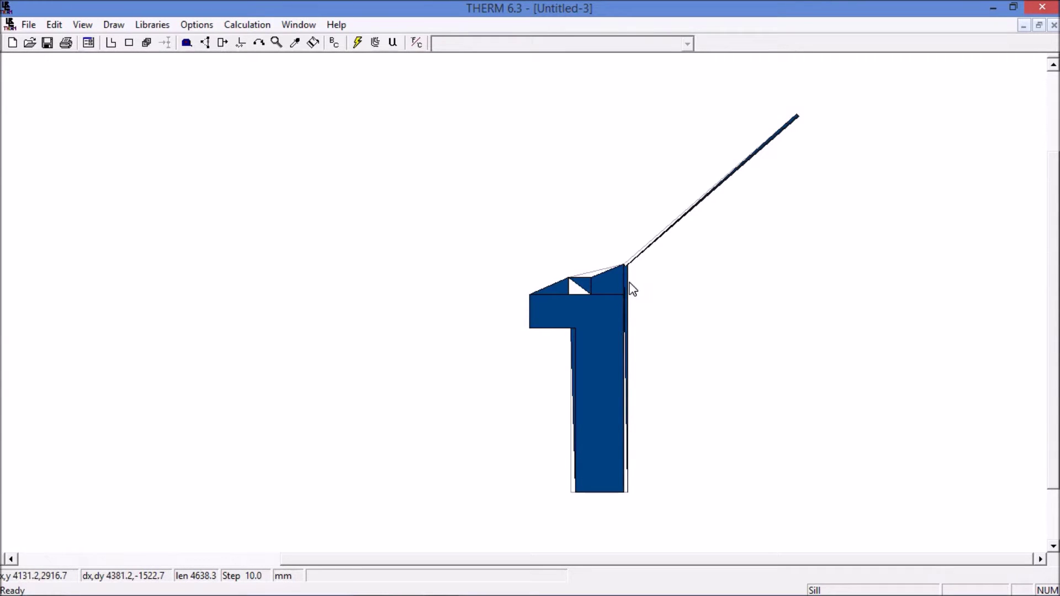
- Insert a point on the small triangle's diagonal edge and move it to the missing lower corner, making the polygon a rectangle
scroll(614, 282, up, 3)
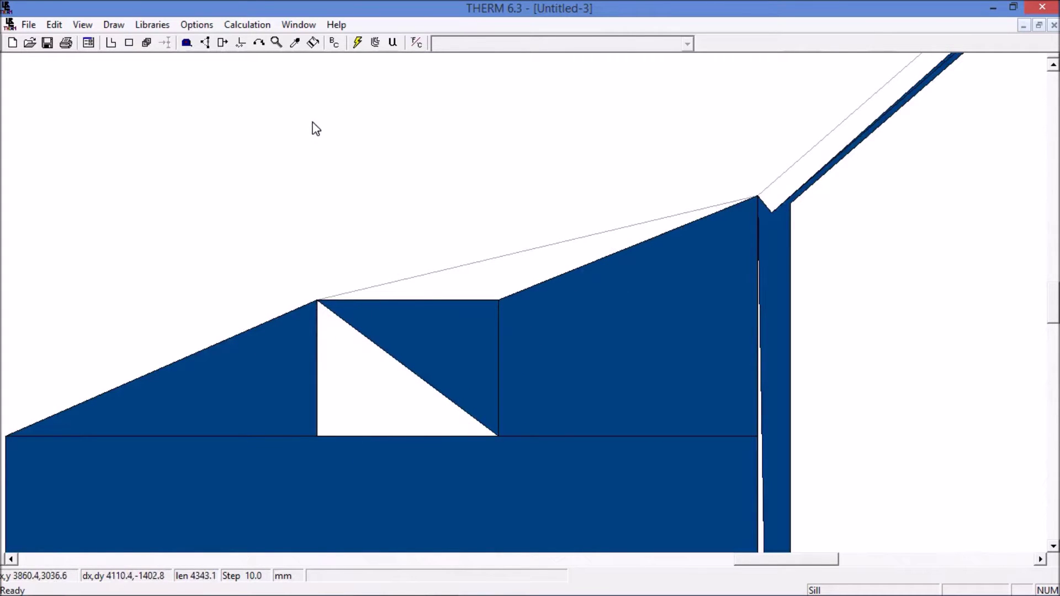
click(441, 334)
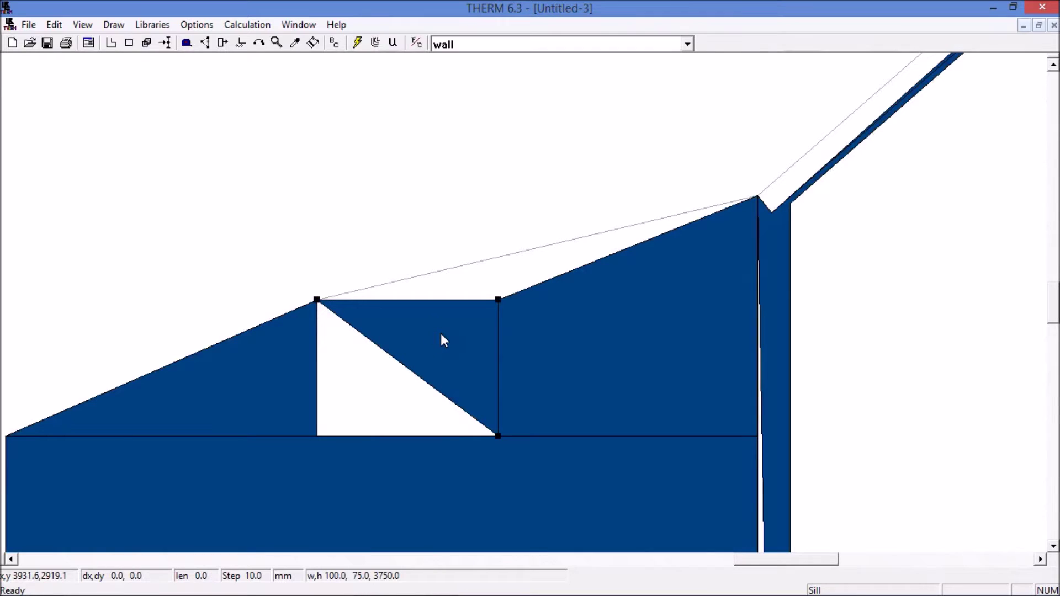
click(166, 45)
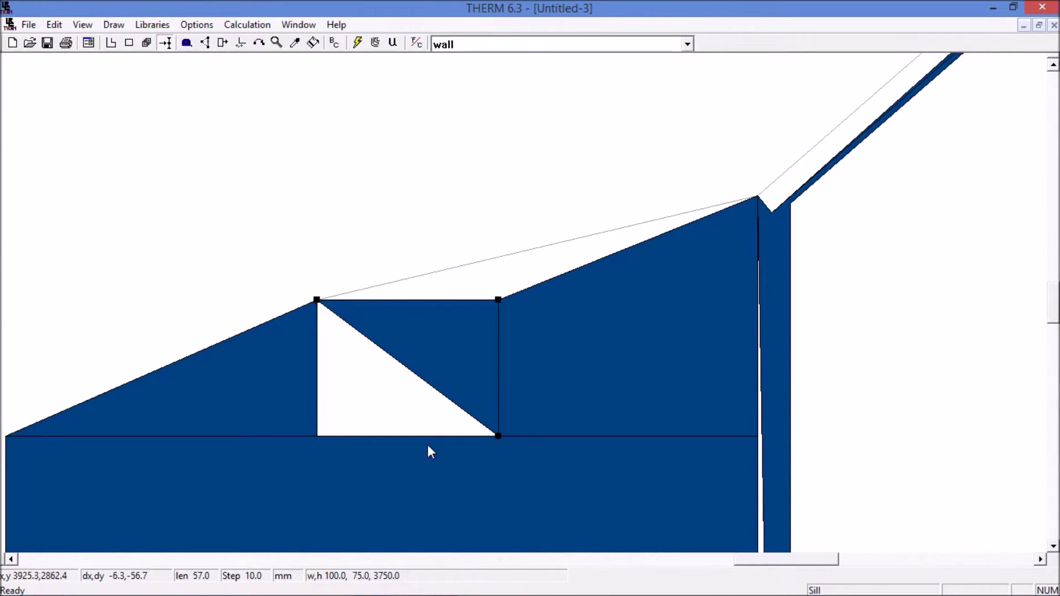
click(403, 365)
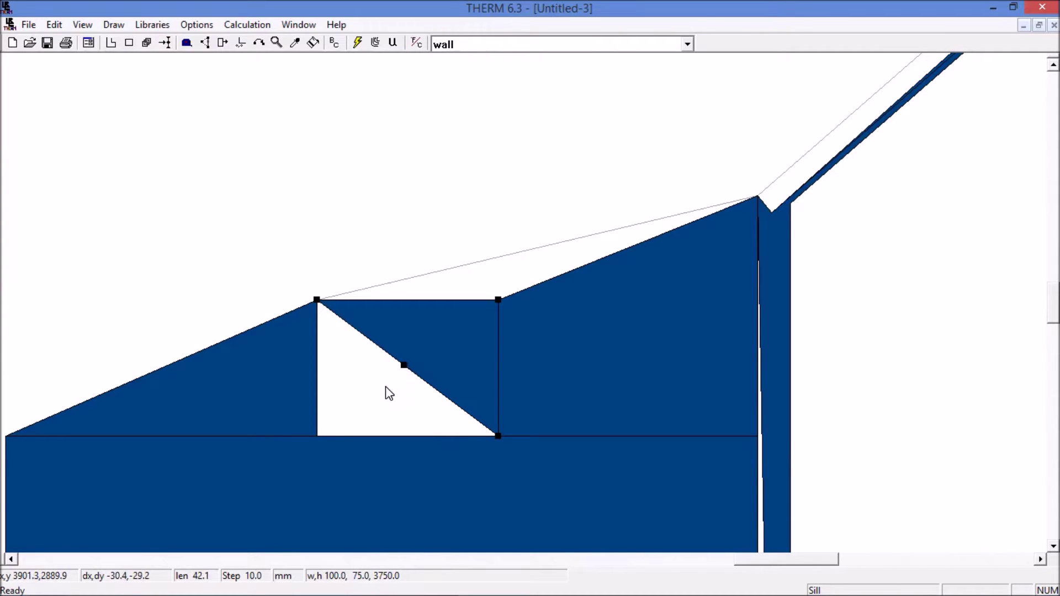
click(208, 45)
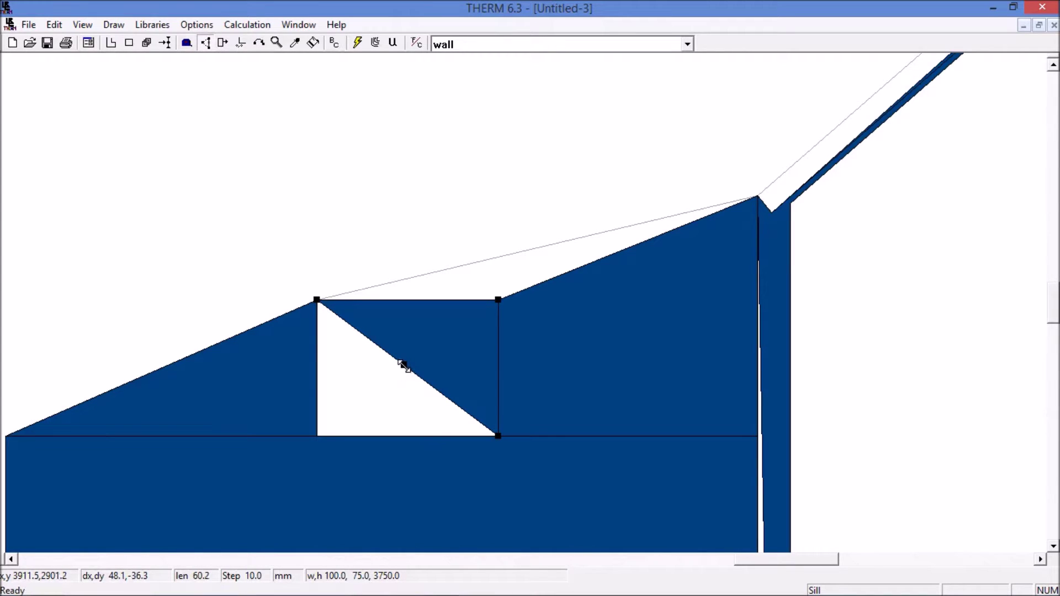
drag(403, 365, 319, 430)
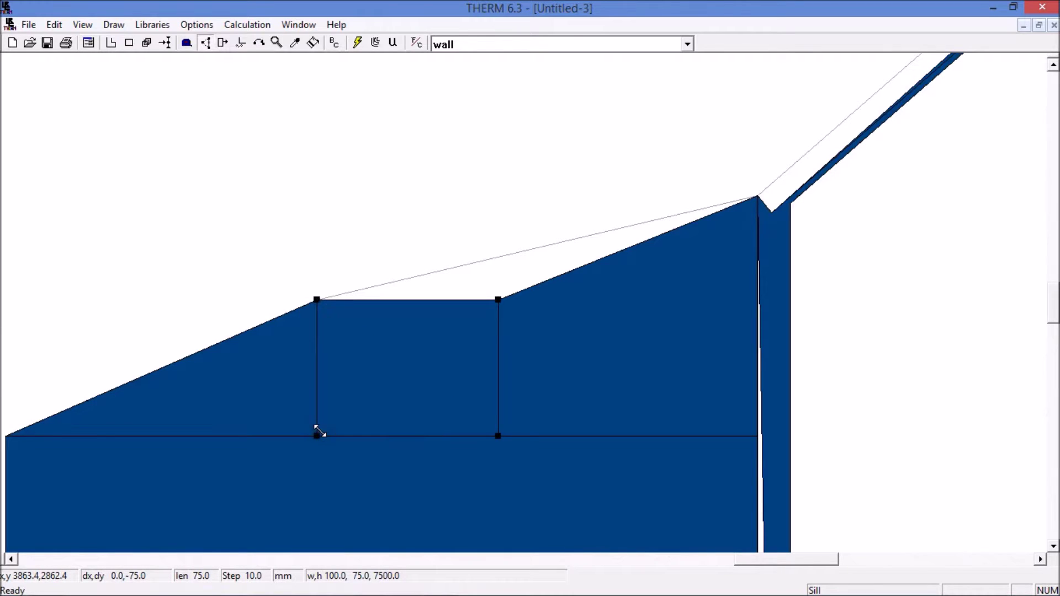
click(366, 262)
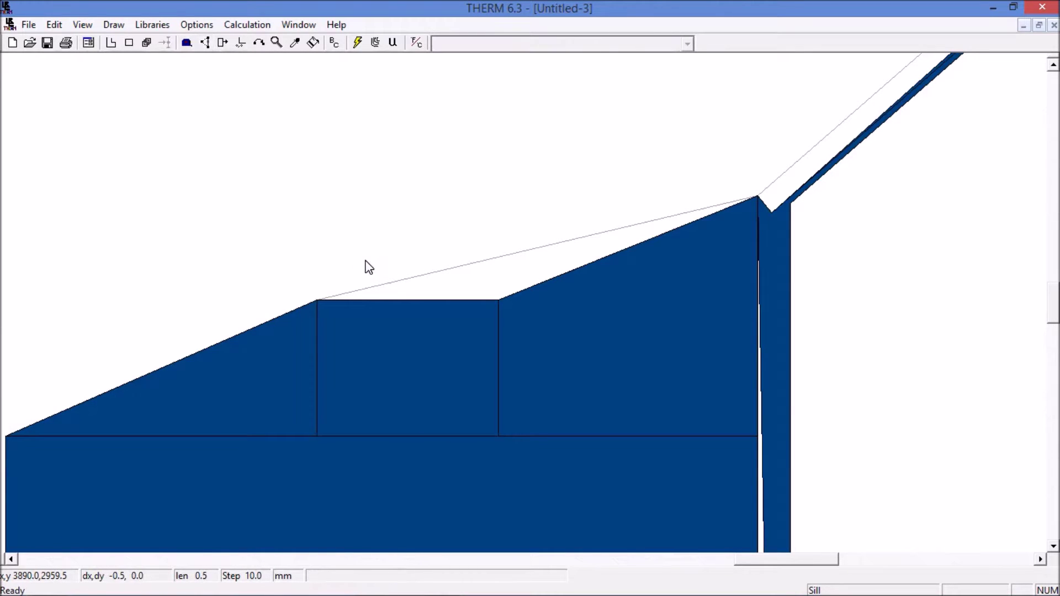
- Enable Smart Snap in the snap settings
click(202, 25)
click(219, 42)
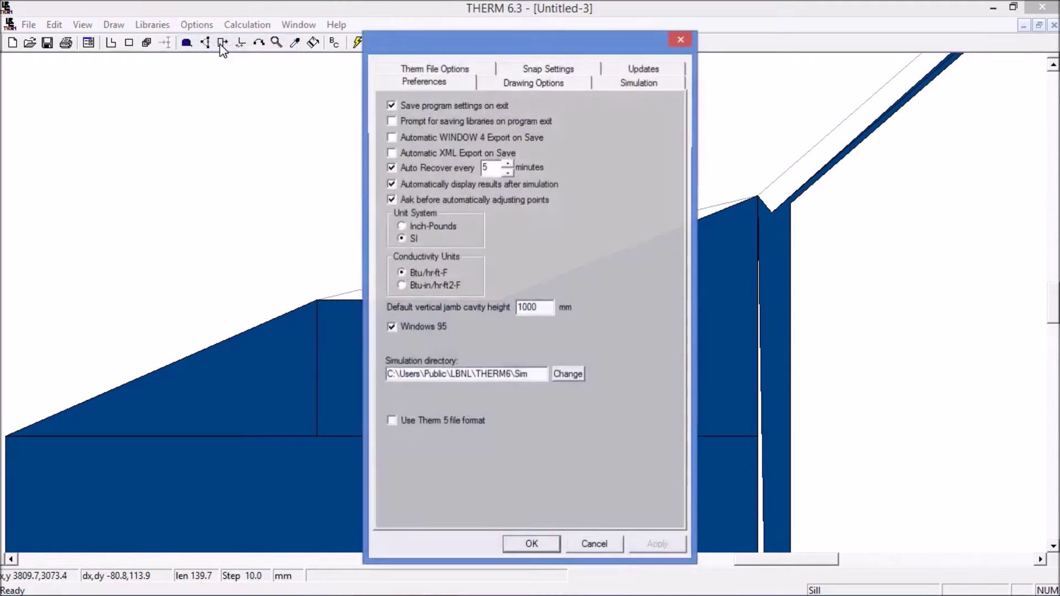
click(548, 71)
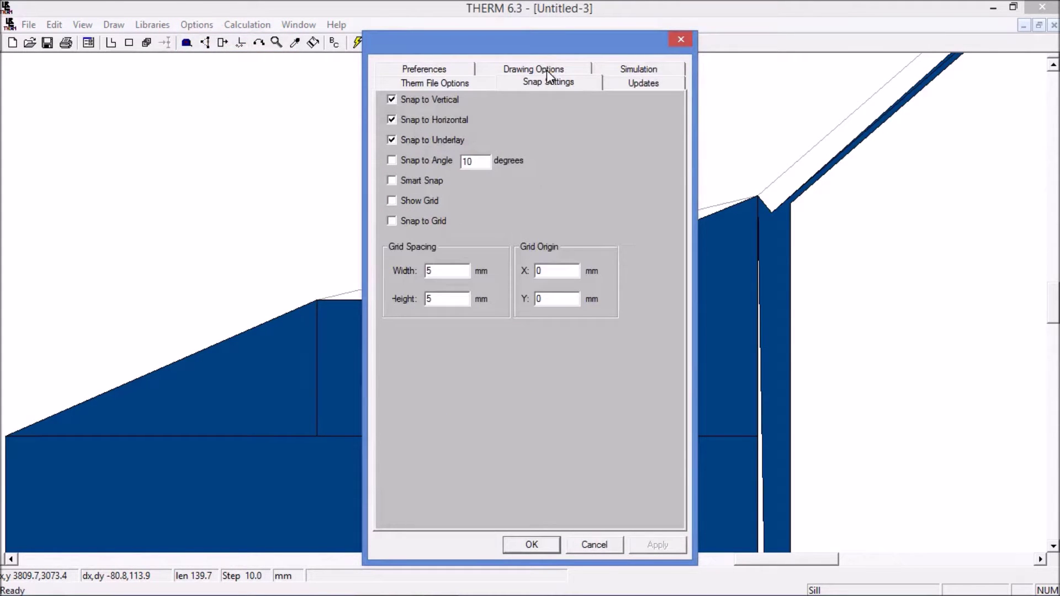
click(394, 180)
click(538, 549)
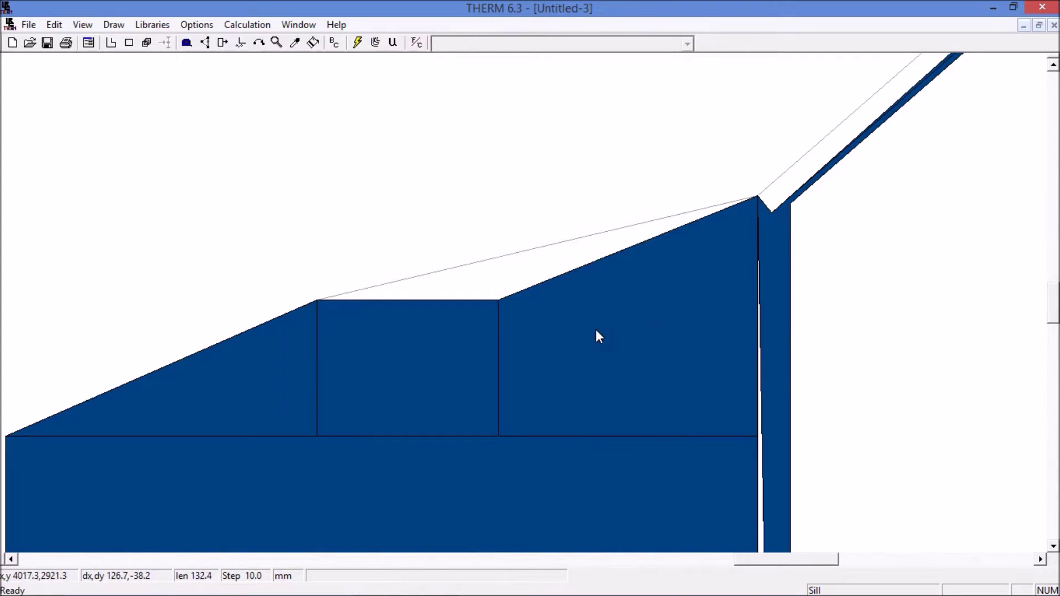
- Add a point to the sloping edge of the polygon beside the small rectangle and move it to the rectangle's upper outer corner
click(617, 330)
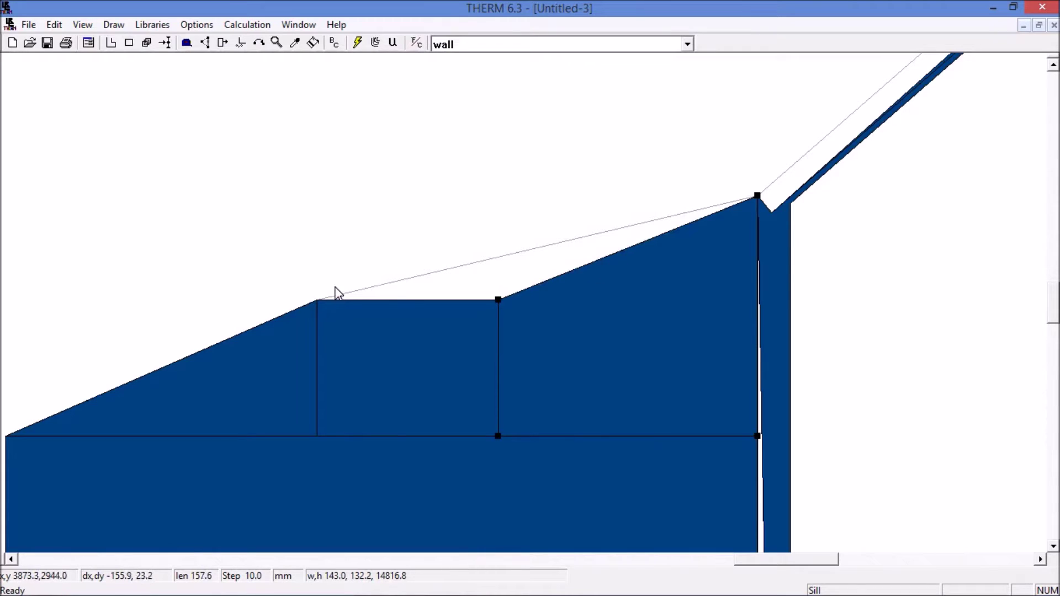
click(165, 44)
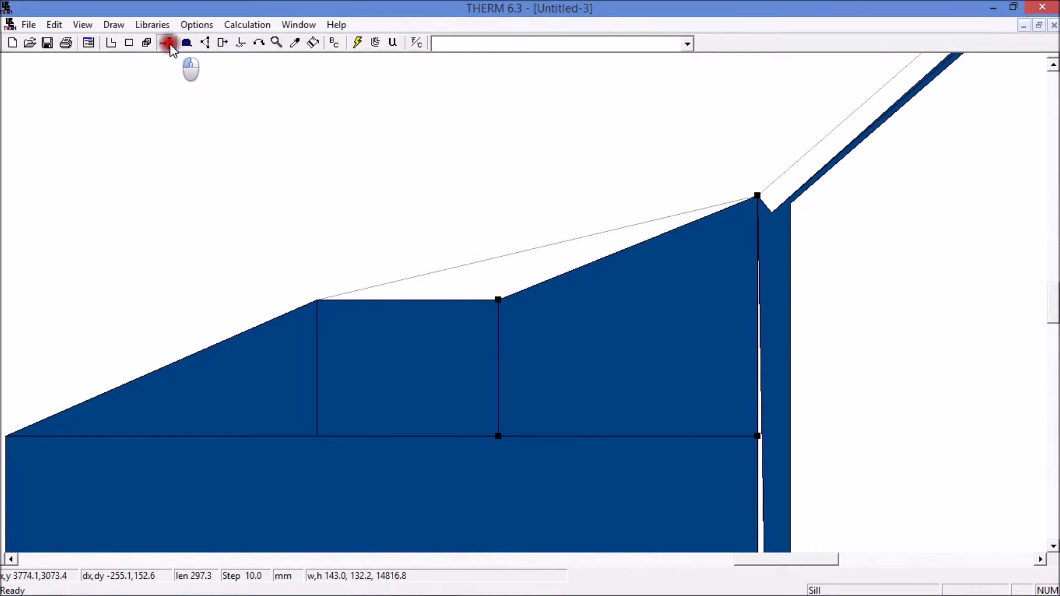
click(624, 250)
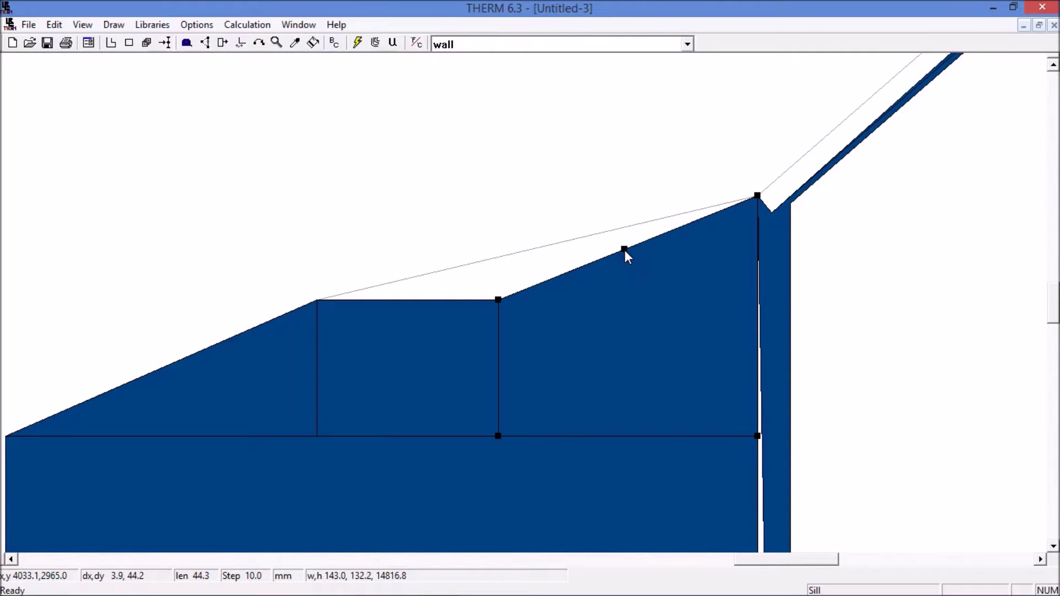
click(205, 43)
drag(625, 249, 315, 300)
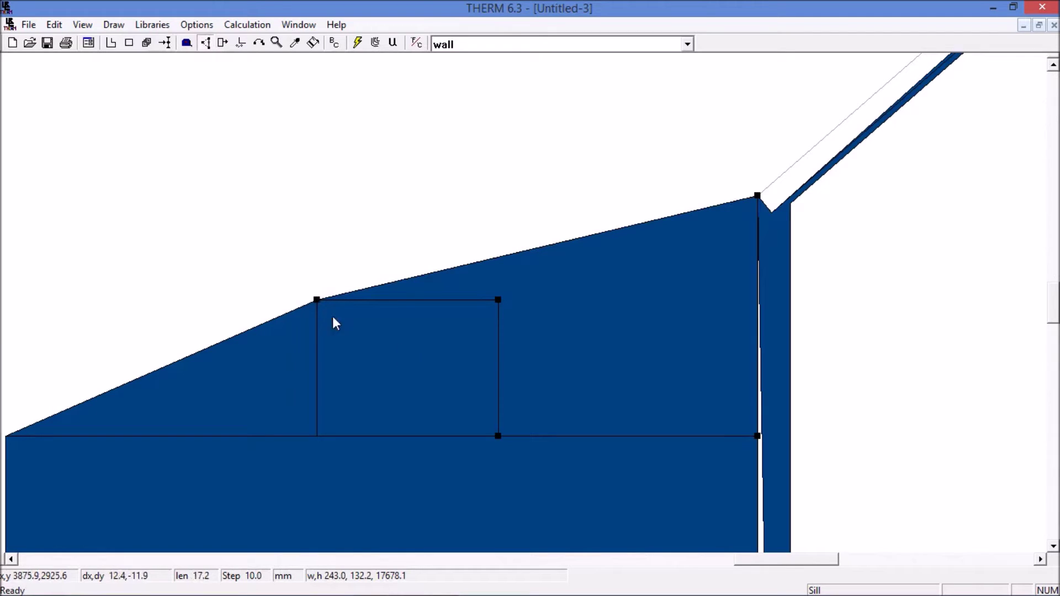
- Insert a point on the slanted edge of the thin wall strip beneath the overhang and move it to the missing lower outer corner
scroll(588, 282, down, 5)
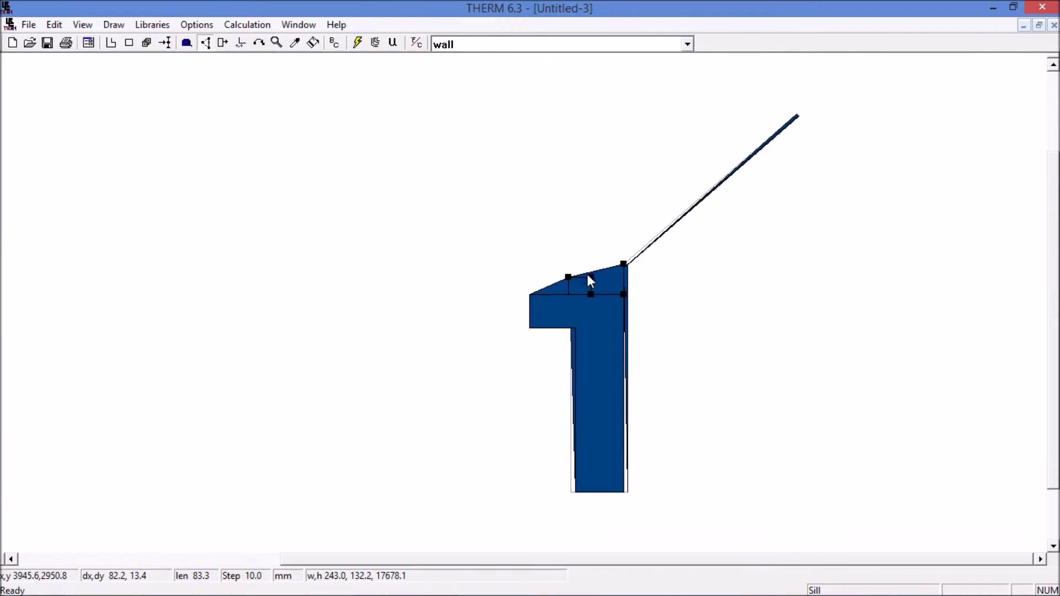
click(627, 395)
scroll(525, 308, up, 5)
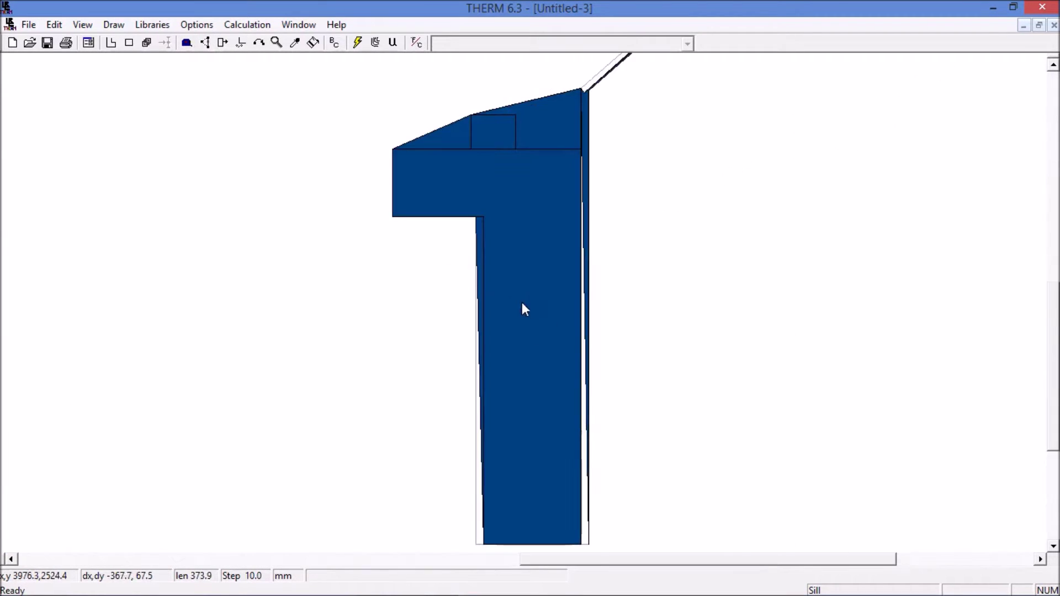
click(524, 244)
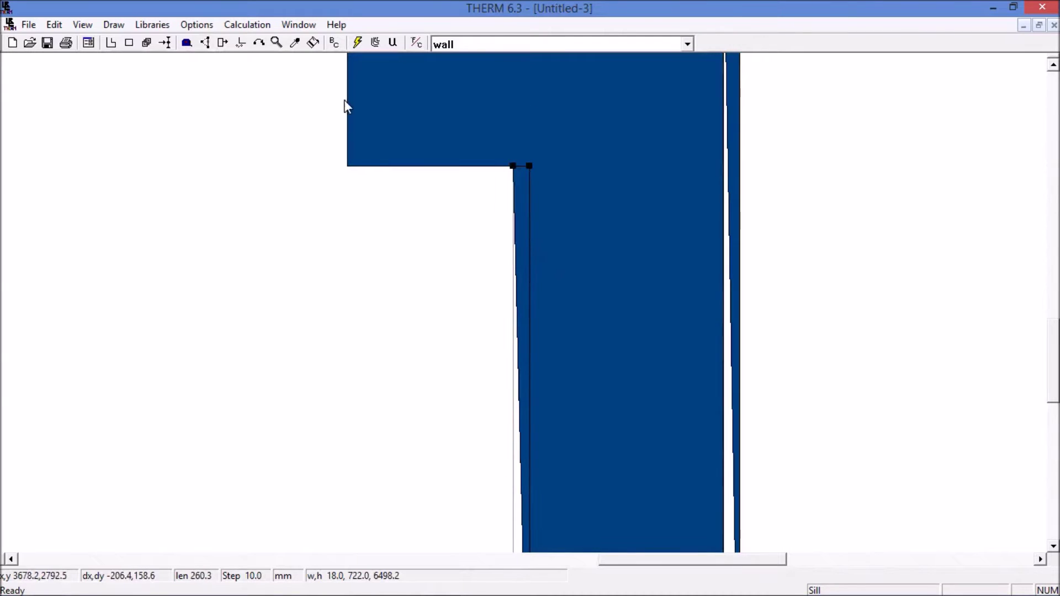
click(167, 44)
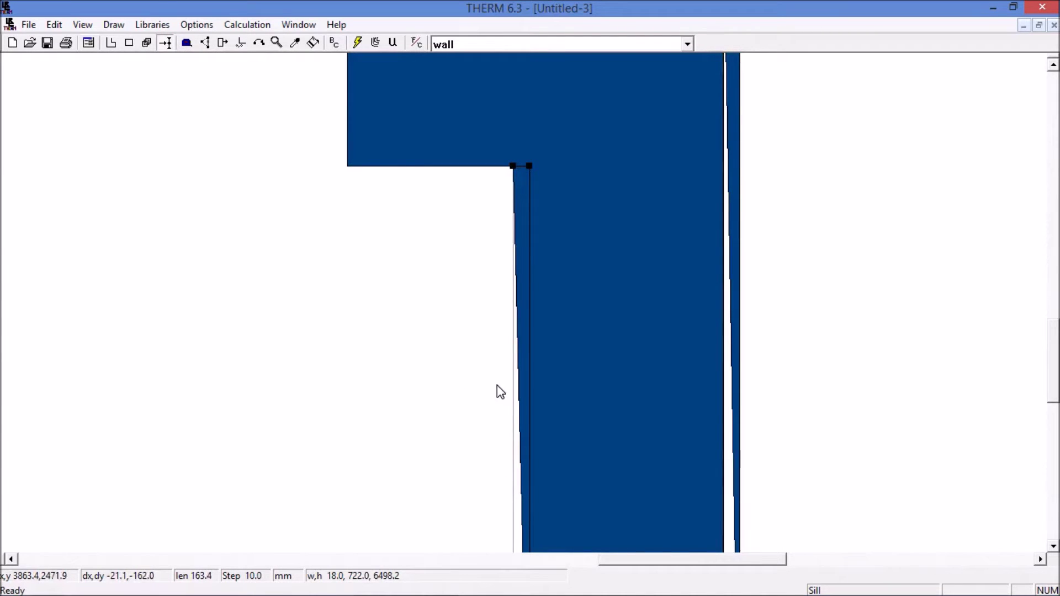
click(517, 379)
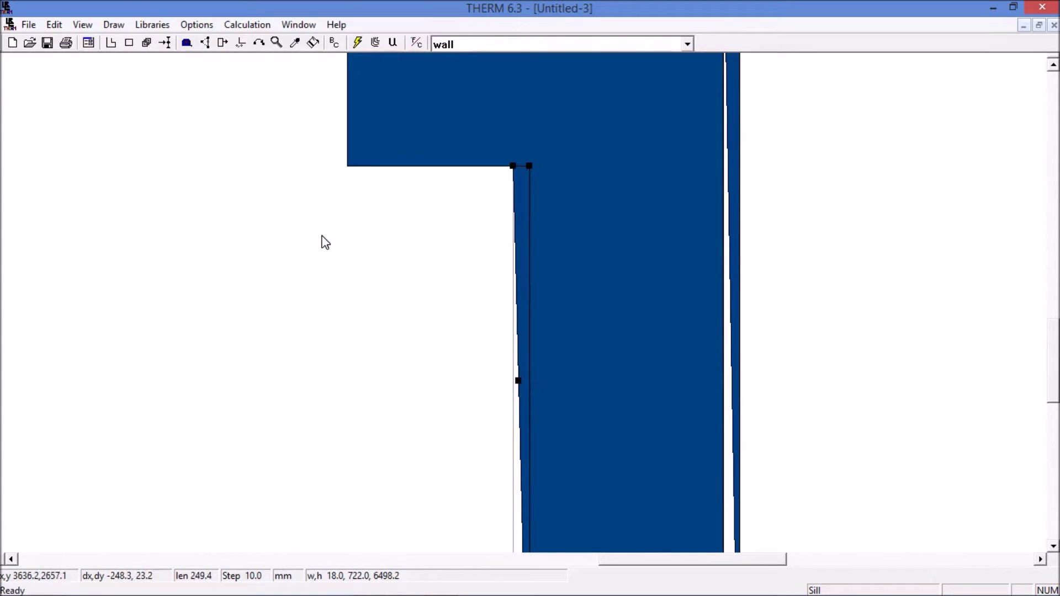
click(206, 44)
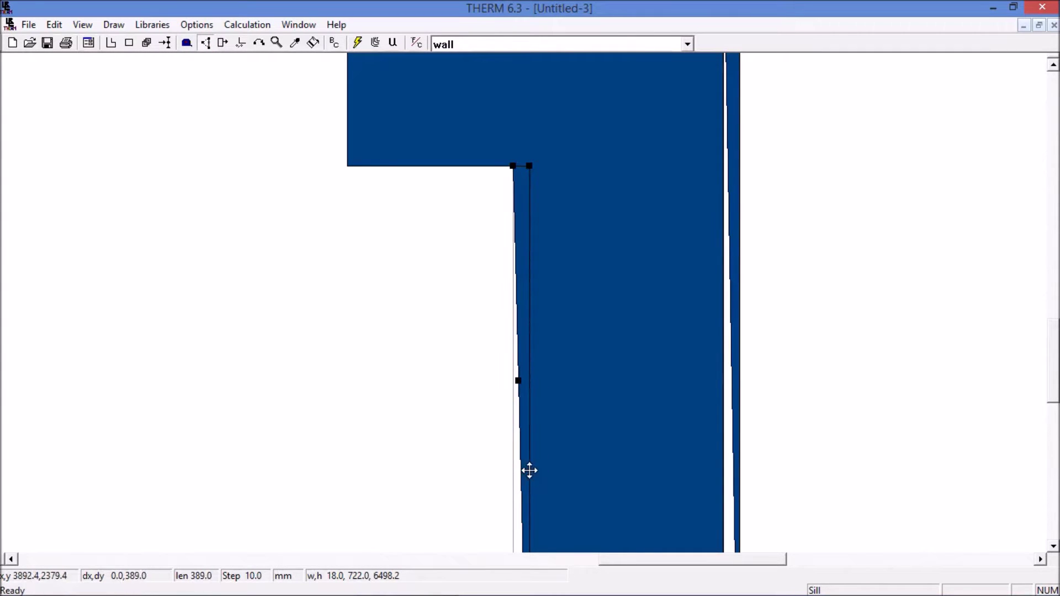
drag(516, 380, 506, 516)
scroll(485, 386, down, 3)
scroll(893, 393, up, 3)
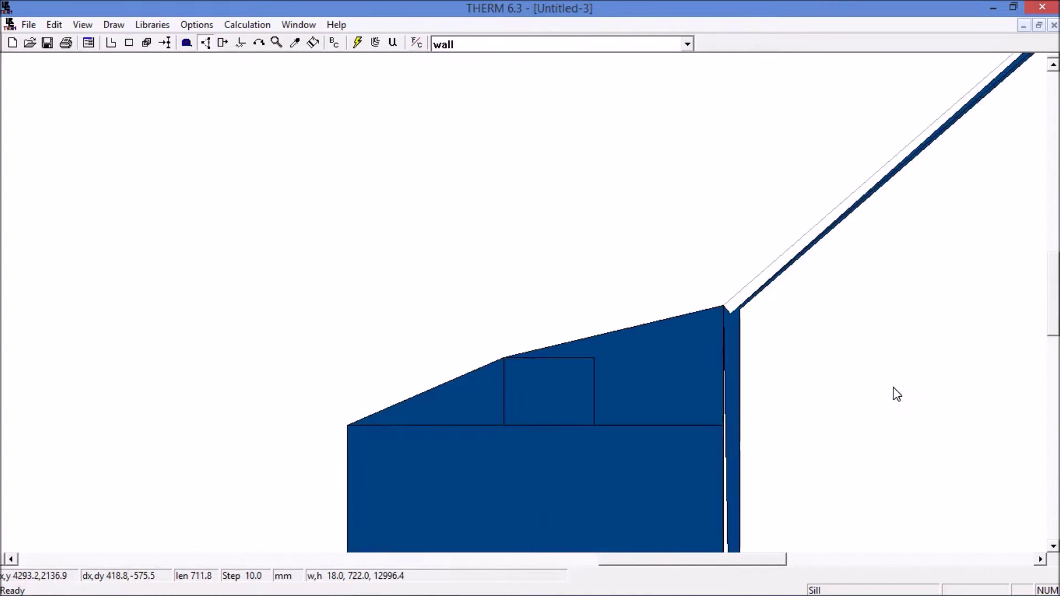
- Add a point to the slanted edge of the inner wall lining and move it to the missing lower corner against the wall
scroll(813, 355, up, 3)
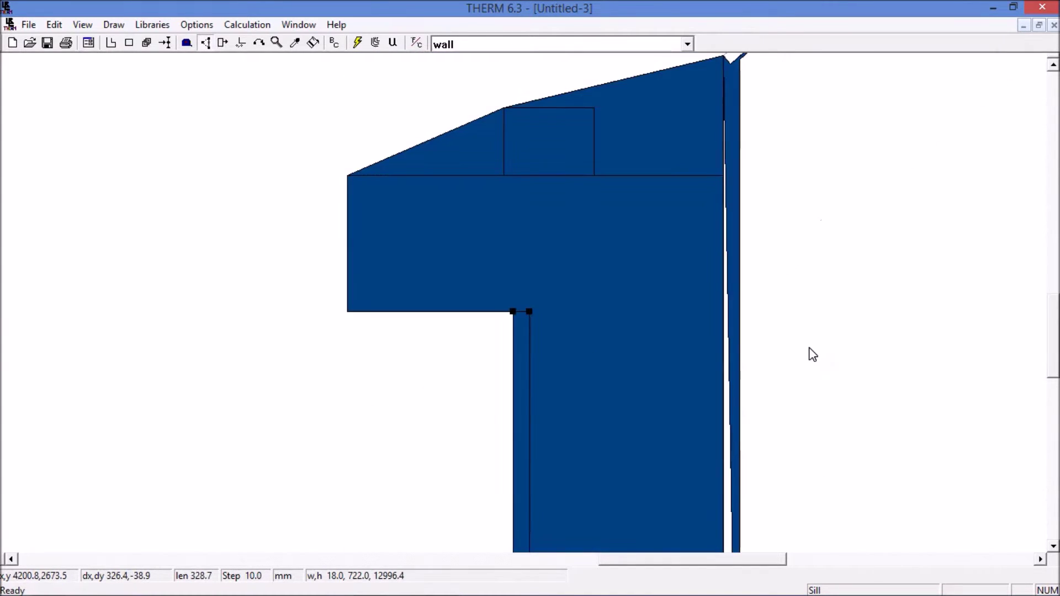
click(735, 157)
scroll(731, 158, down, 3)
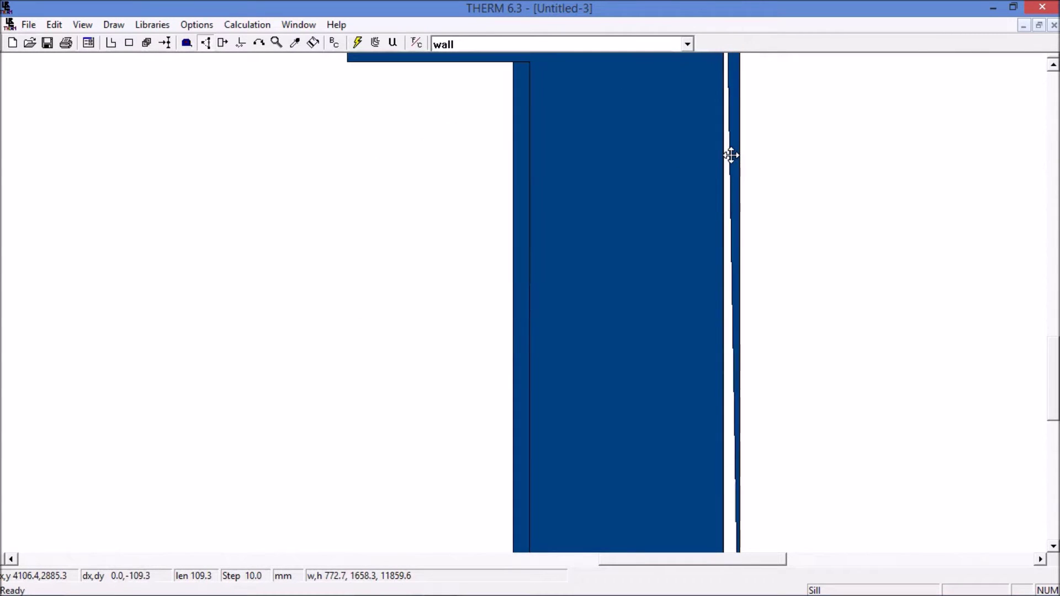
click(165, 42)
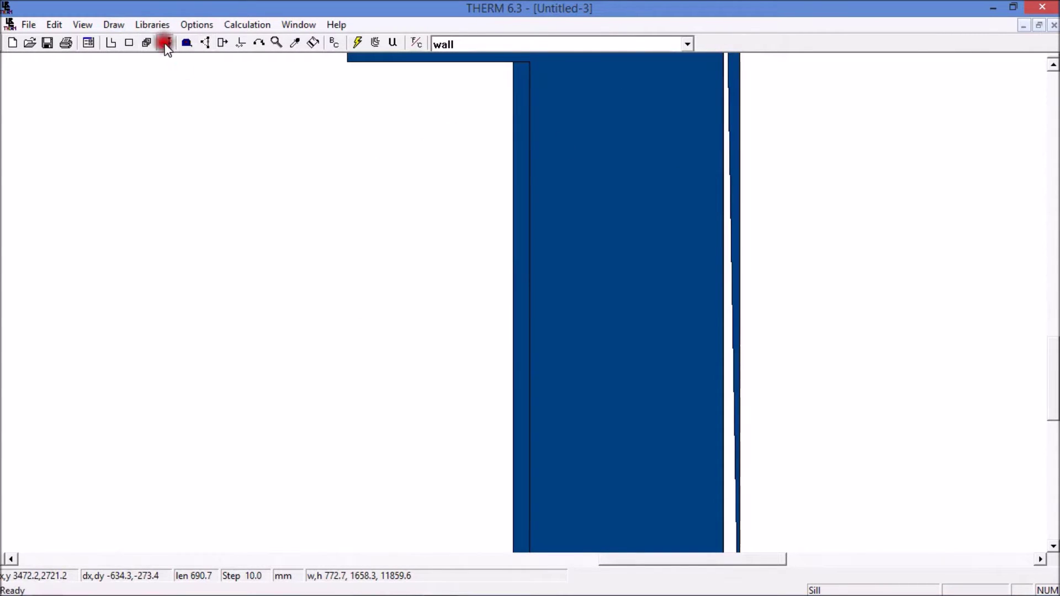
click(730, 162)
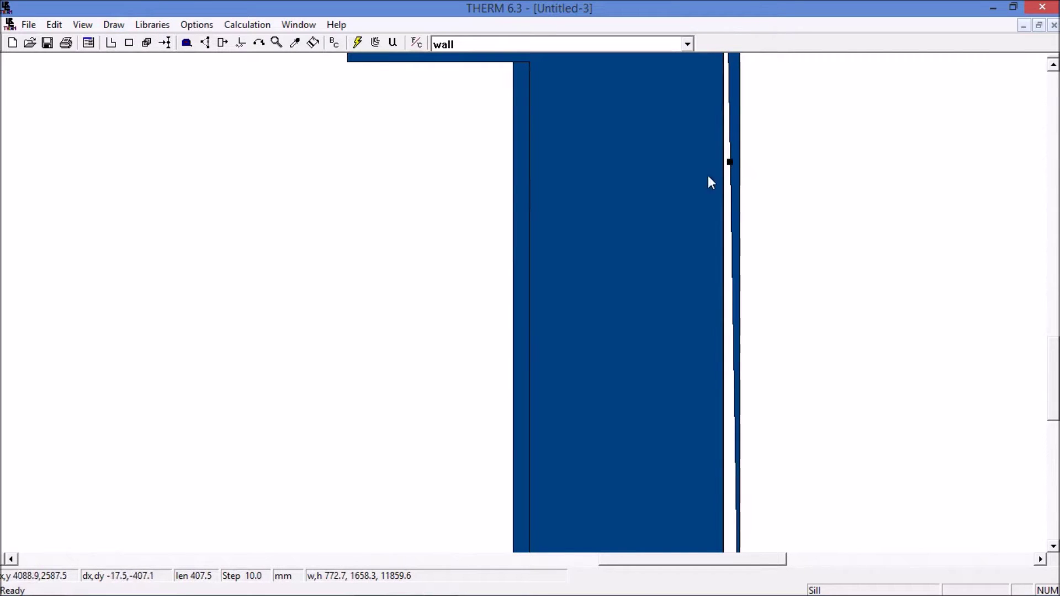
click(206, 42)
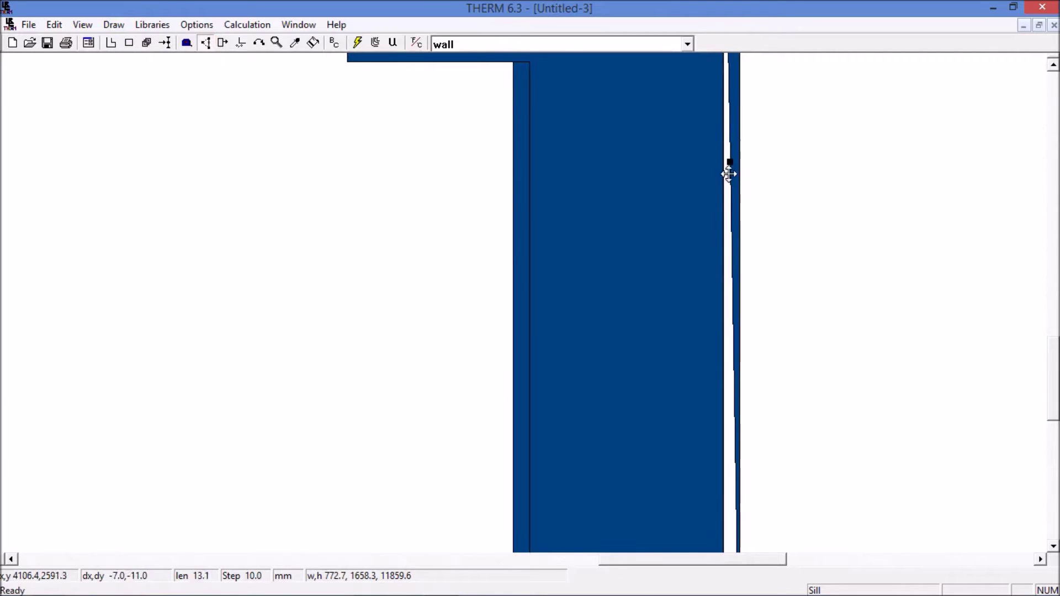
drag(730, 163, 720, 217)
scroll(719, 170, down, 5)
scroll(703, 348, down, 5)
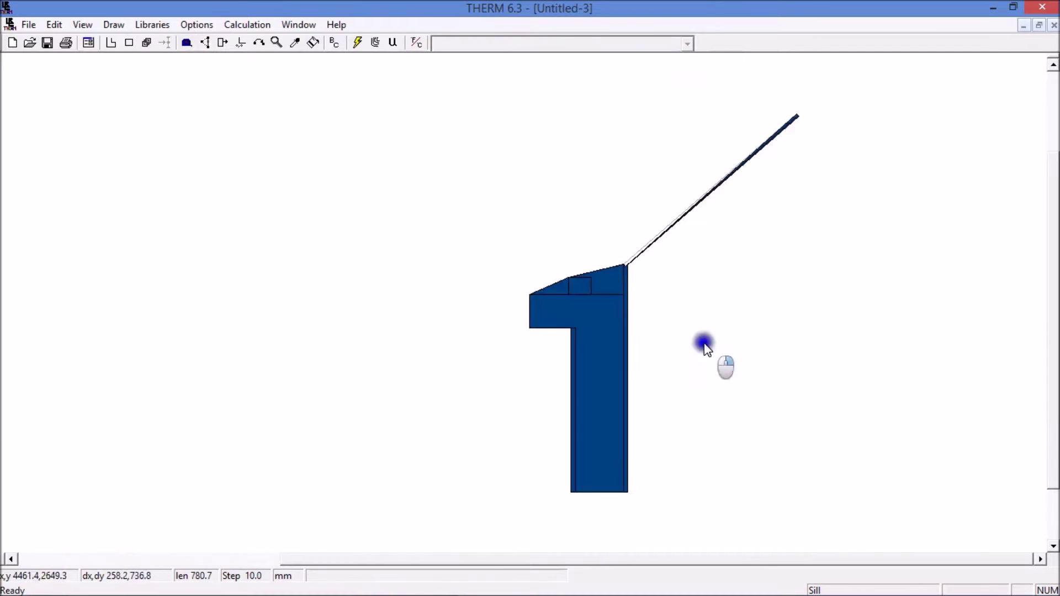
- Insert a point on the upper edge of the sloping roof strip that falls short of the underlay line
scroll(751, 221, up, 2)
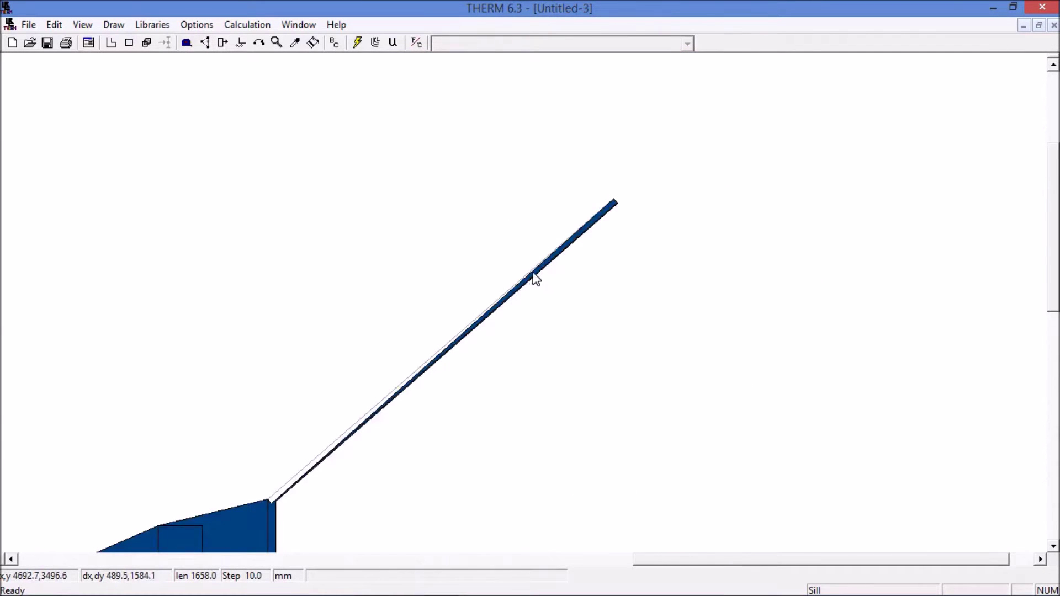
scroll(531, 279, up, 2)
click(594, 223)
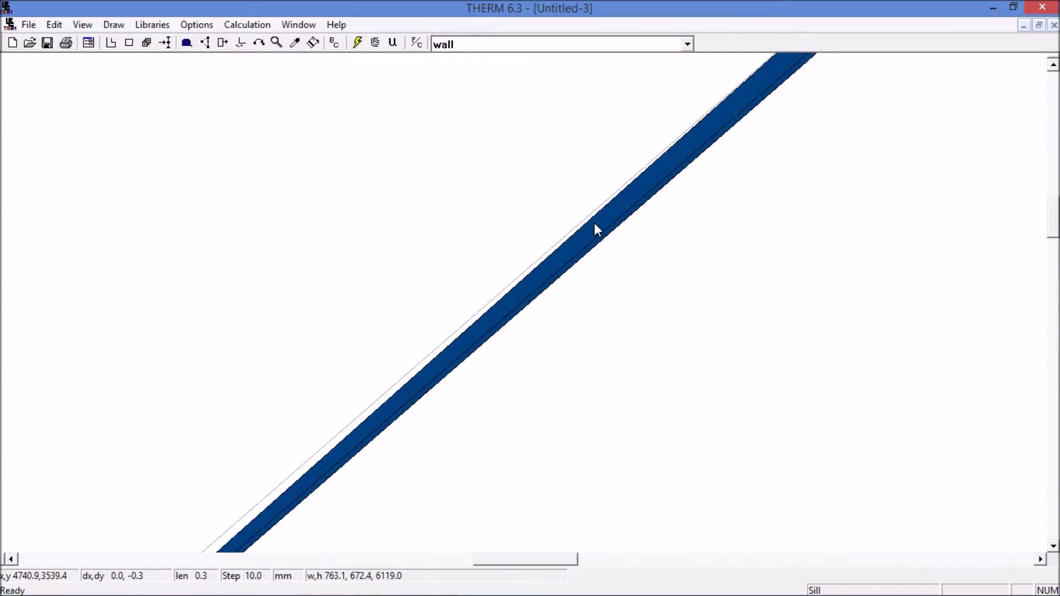
scroll(565, 279, down, 3)
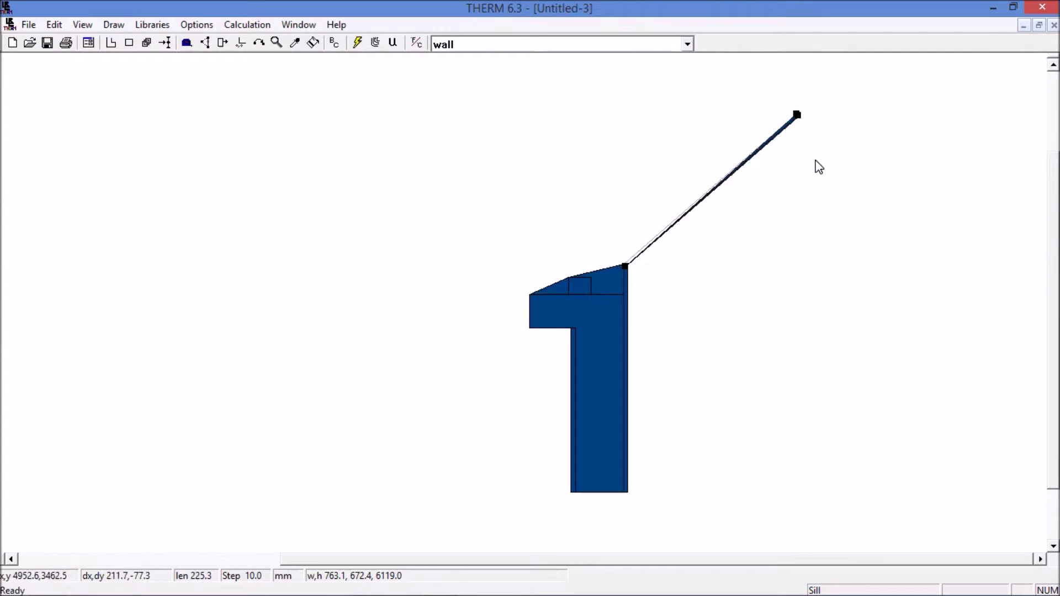
scroll(504, 310, up, 2)
scroll(523, 303, up, 2)
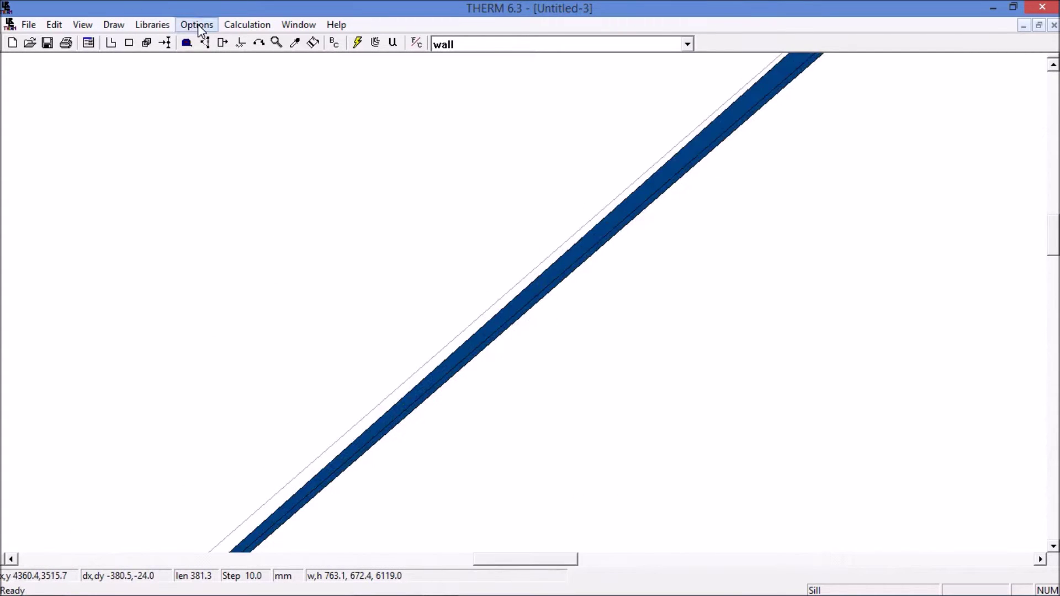
click(167, 43)
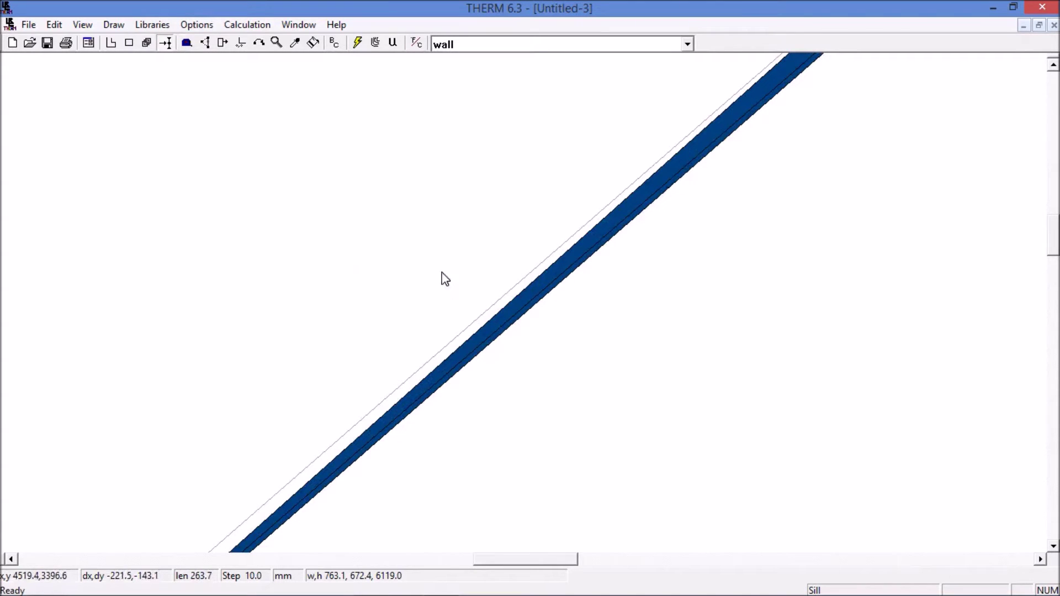
click(498, 312)
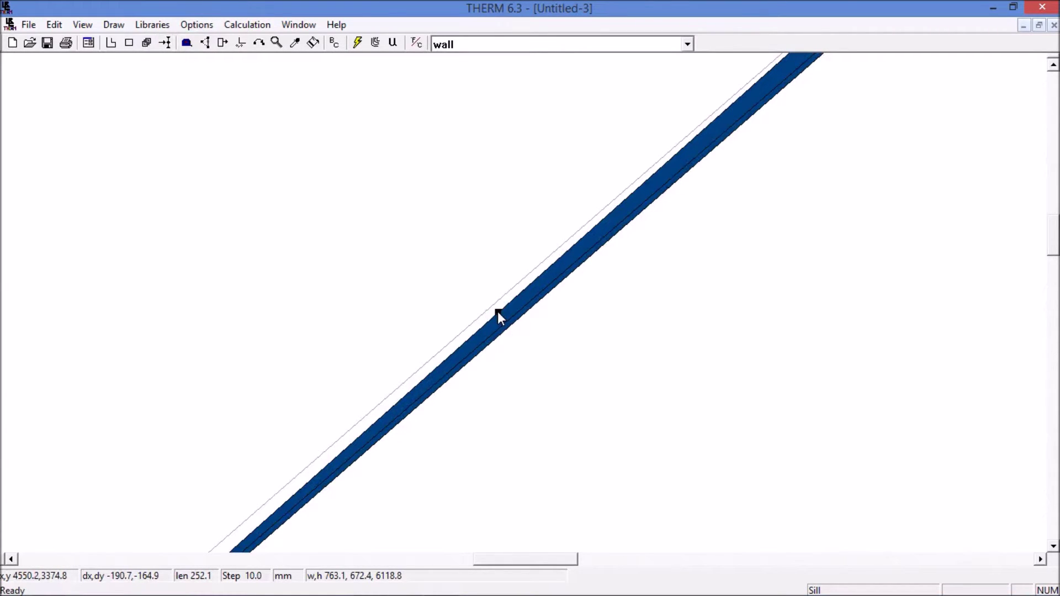
- Move the inserted roof strip point to the strip's missing lower corner at the peak of the eaves polygon
click(206, 43)
drag(498, 312, 492, 283)
scroll(492, 284, up, 3)
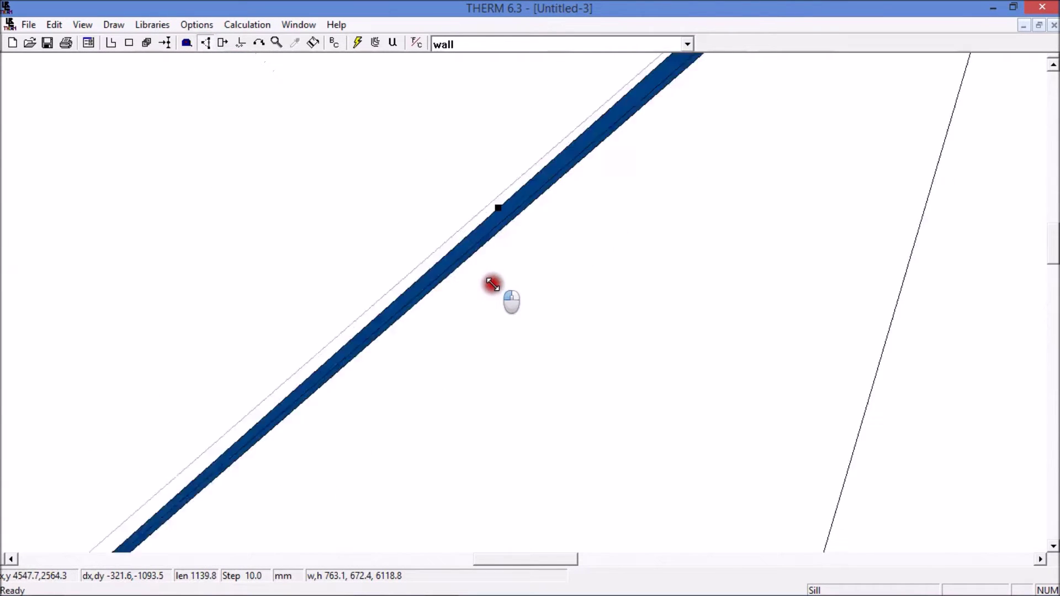
scroll(492, 284, down, 3)
scroll(492, 283, down, 3)
mouse_move(492, 284)
mouse_down()
mouse_move(625, 279)
mouse_move(521, 298)
mouse_up()
scroll(624, 279, up, 3)
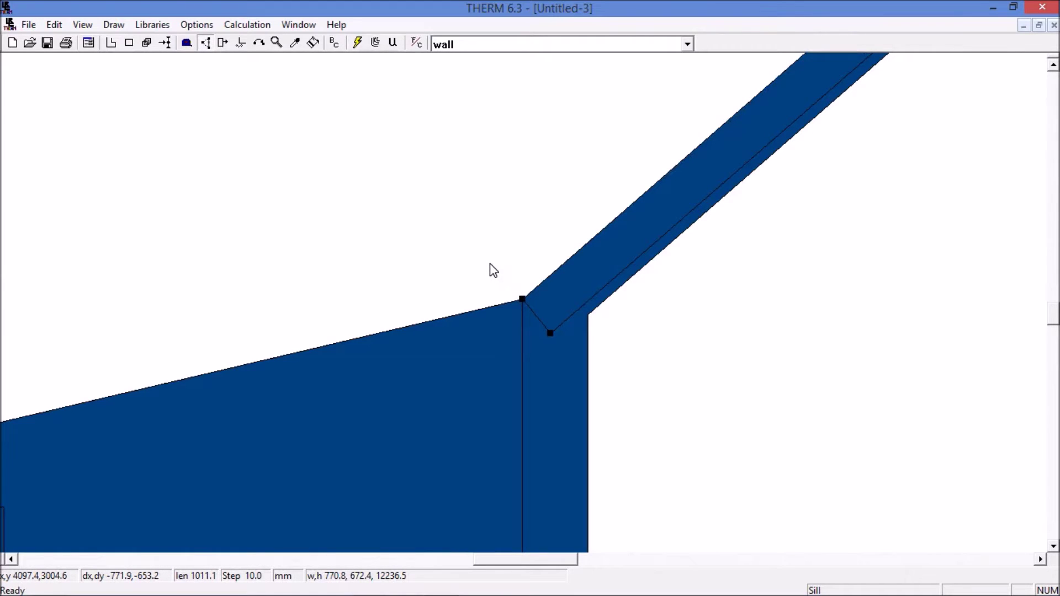
scroll(424, 289, down, 3)
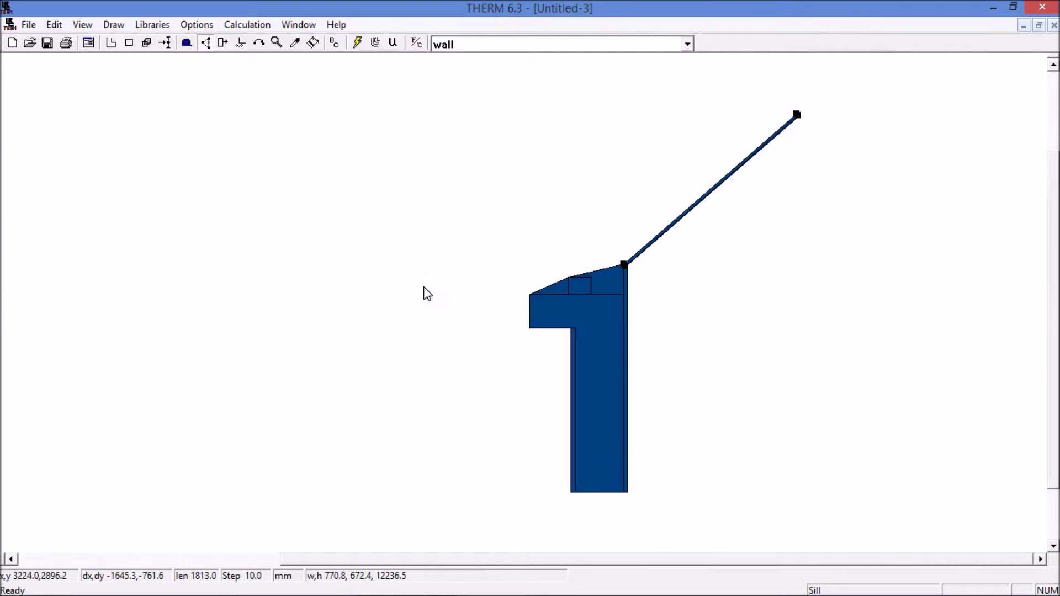
click(717, 313)
scroll(525, 307, up, 3)
scroll(525, 307, down, 3)
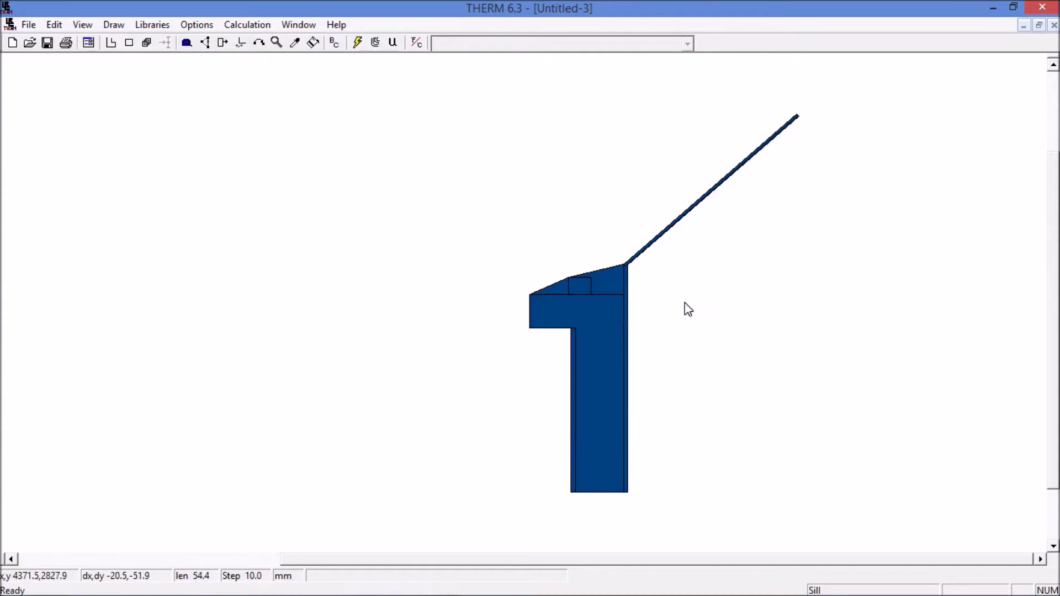
scroll(685, 332, up, 1)
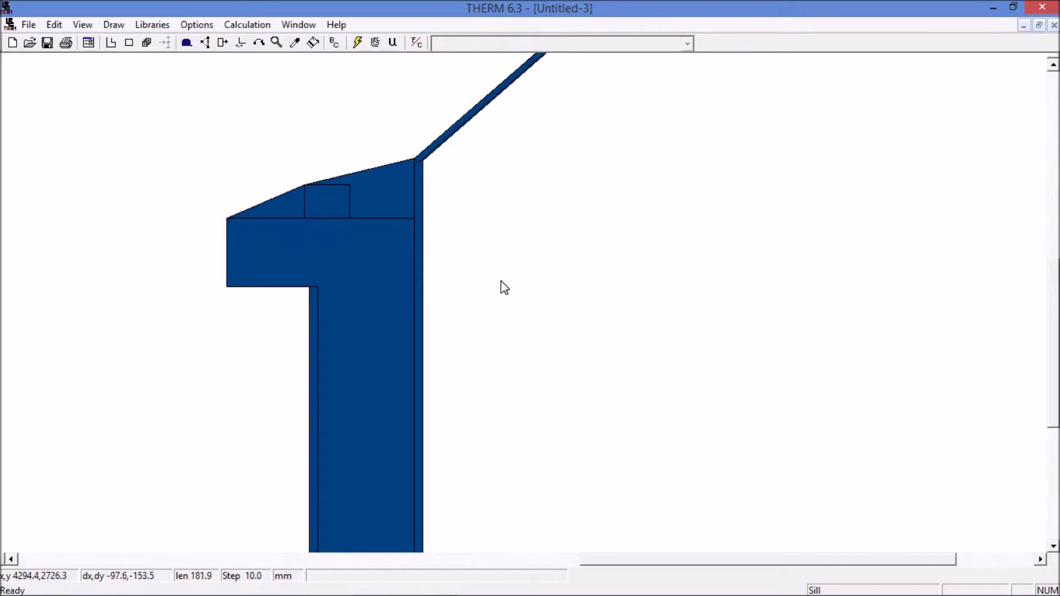
scroll(496, 281, down, 1)
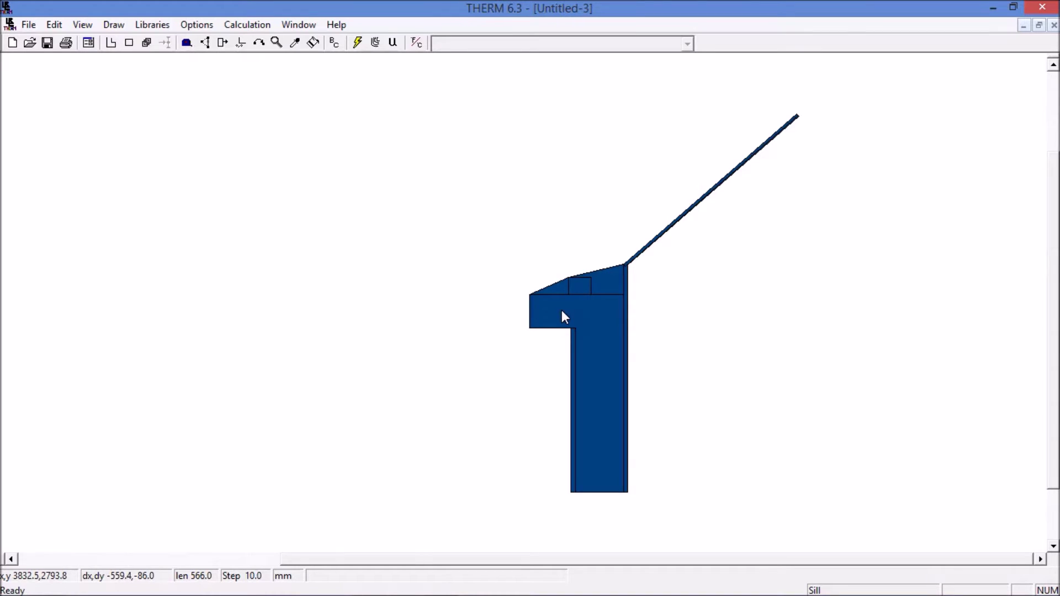
- Draw a six-point trial polygon about 599 by 607 mm in the empty area beside the eaves, and delete it
click(111, 42)
click(354, 230)
click(354, 157)
click(453, 157)
click(453, 277)
click(346, 295)
click(317, 260)
click(354, 242)
click(417, 243)
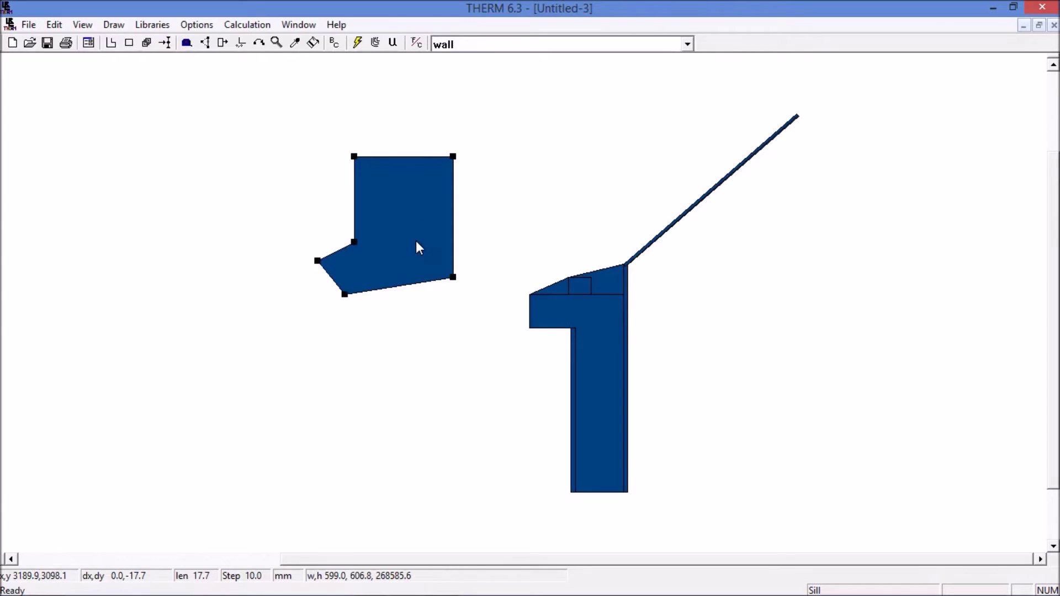
key(Delete)
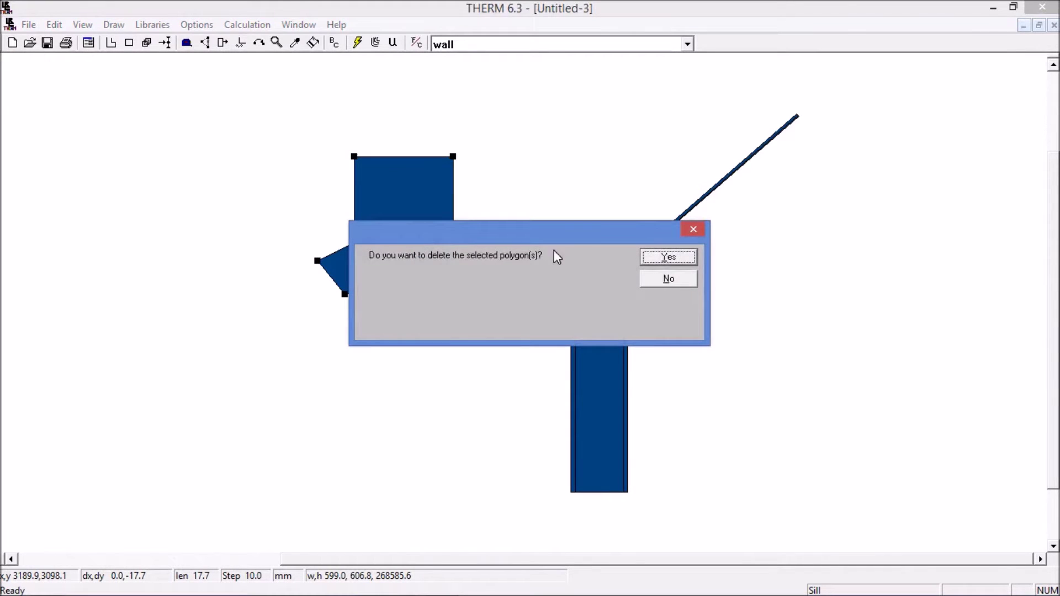
click(663, 258)
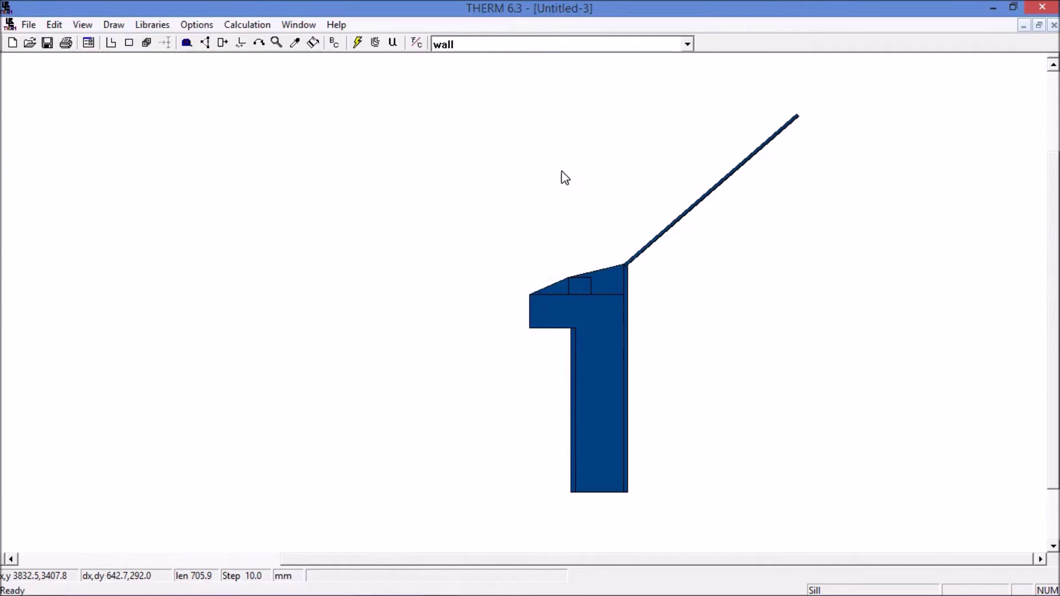
- Switch to the Untitled-4 drawing and generate boundary conditions around the eaves model
key(ctrl+Tab)
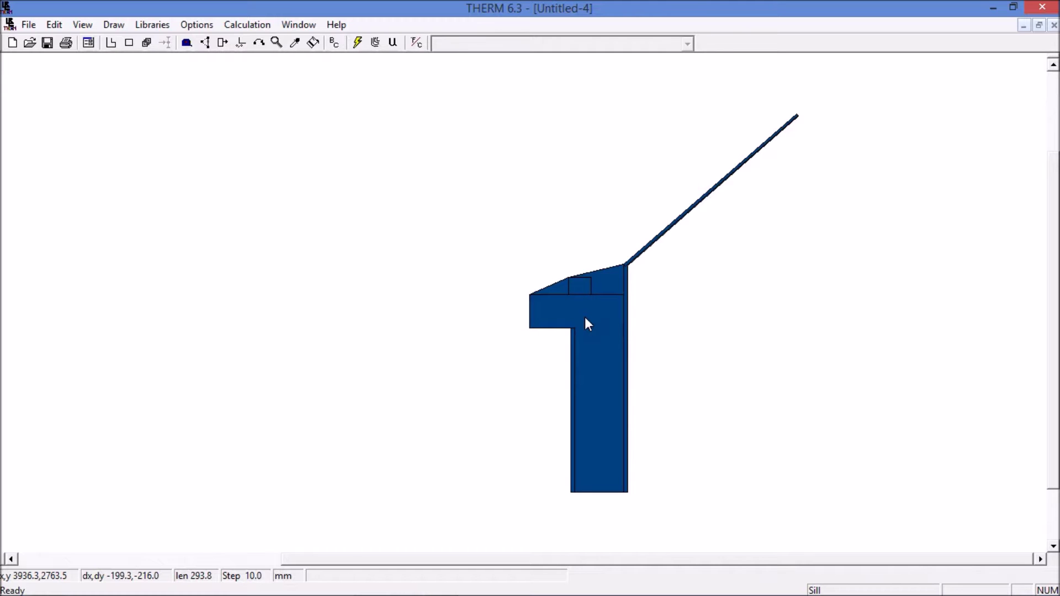
click(114, 25)
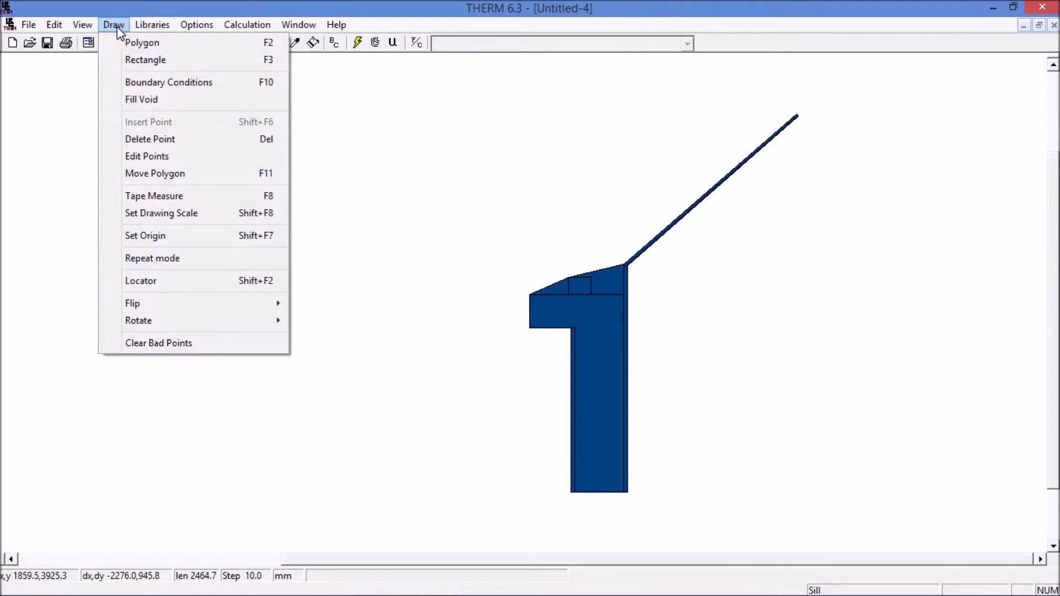
click(164, 83)
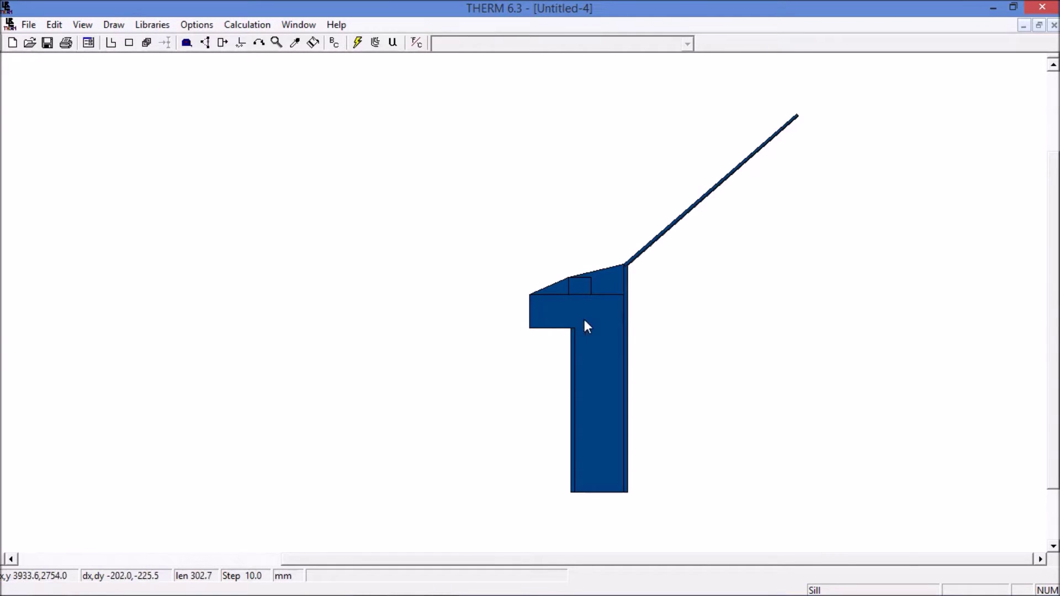
- Examine the boundary condition segments on the eaves' sloping top and along the underside of the overhang
scroll(513, 310, up, 4)
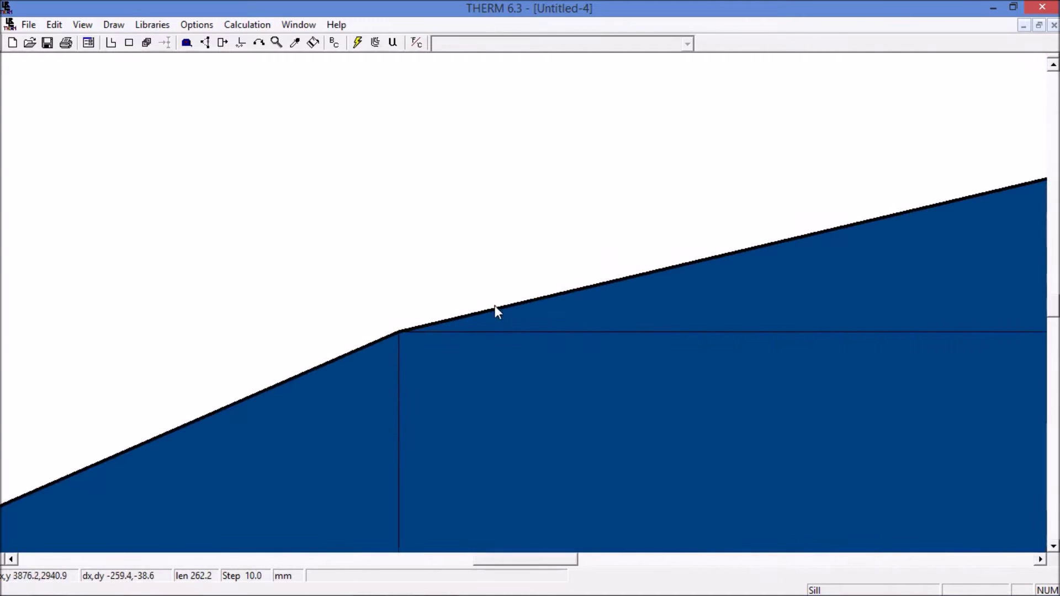
click(465, 315)
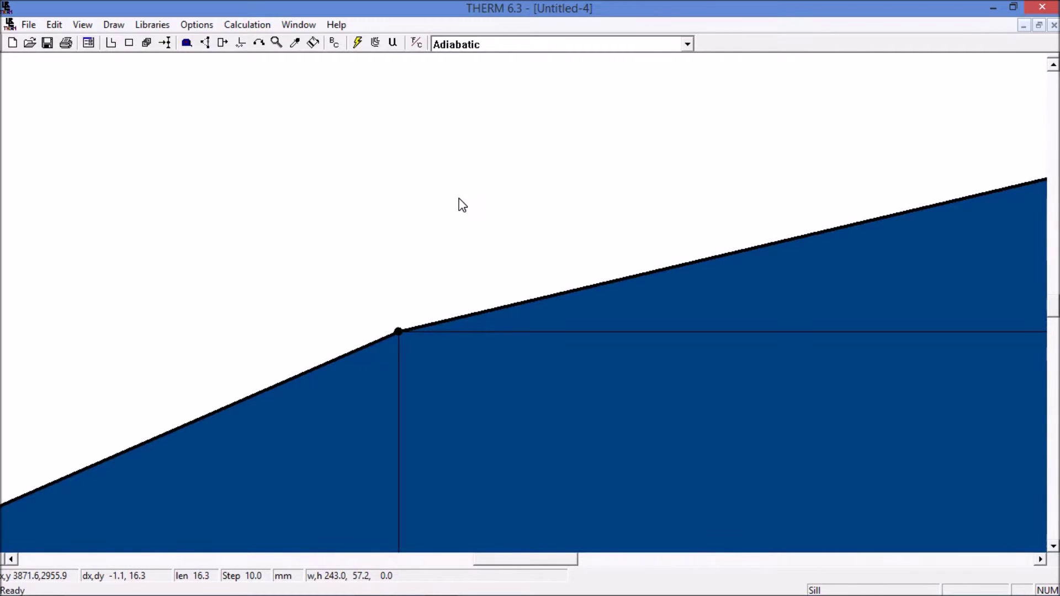
scroll(406, 272, down, 5)
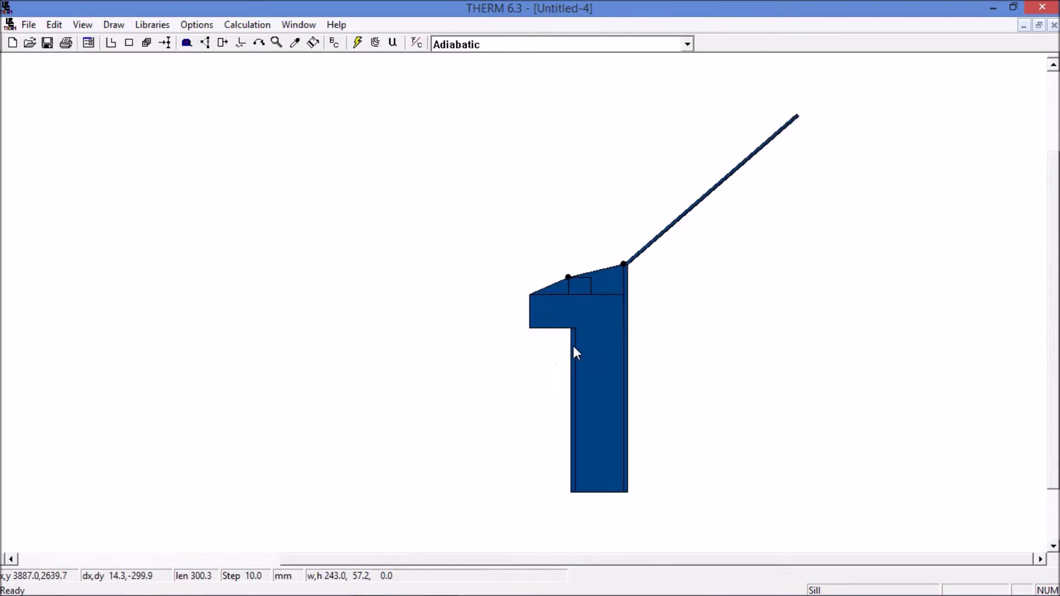
scroll(471, 322, up, 2)
click(472, 310)
scroll(528, 304, up, 4)
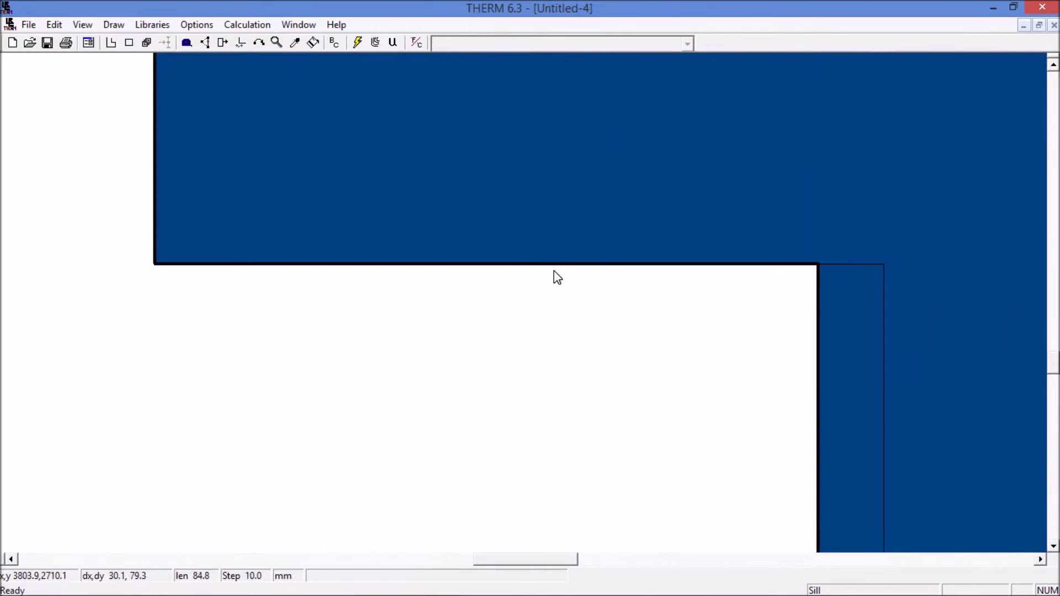
- Add a new boundary condition named "Hse 7.69 Internal Horzontal" to the boundary condition library
scroll(616, 381, down, 3)
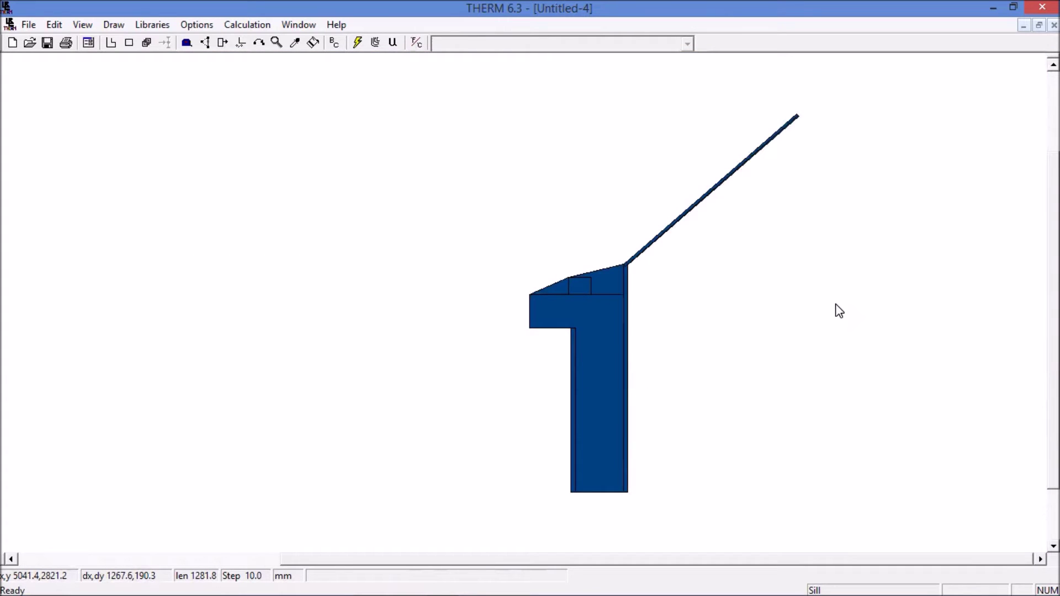
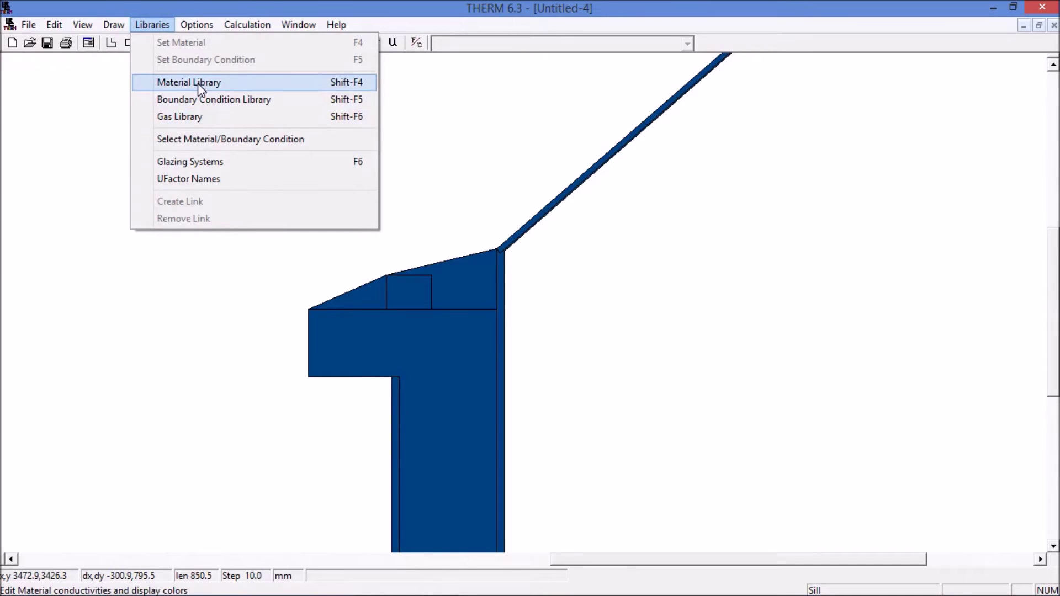
click(241, 107)
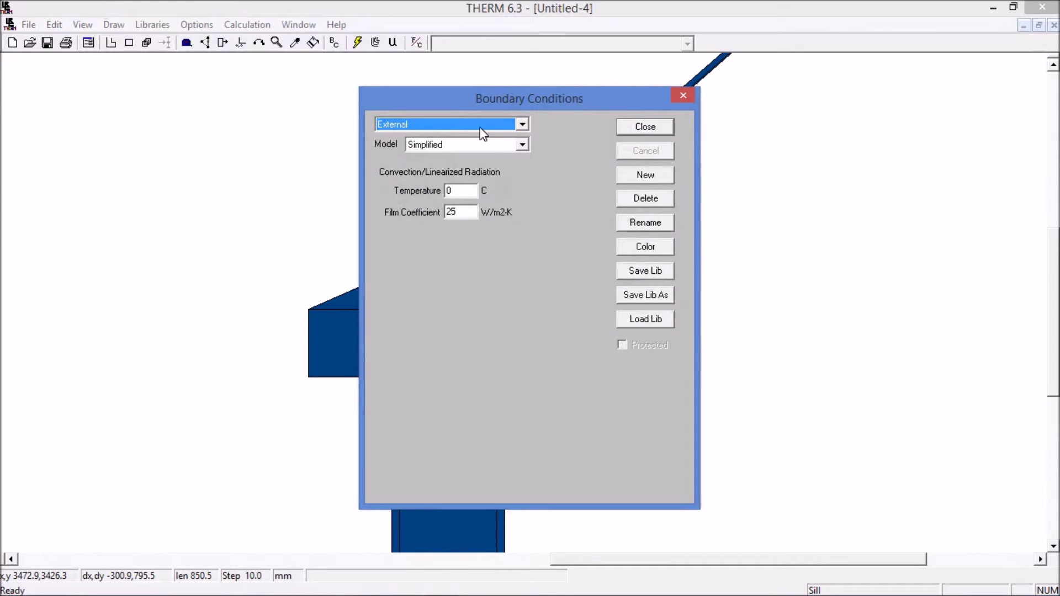
click(522, 124)
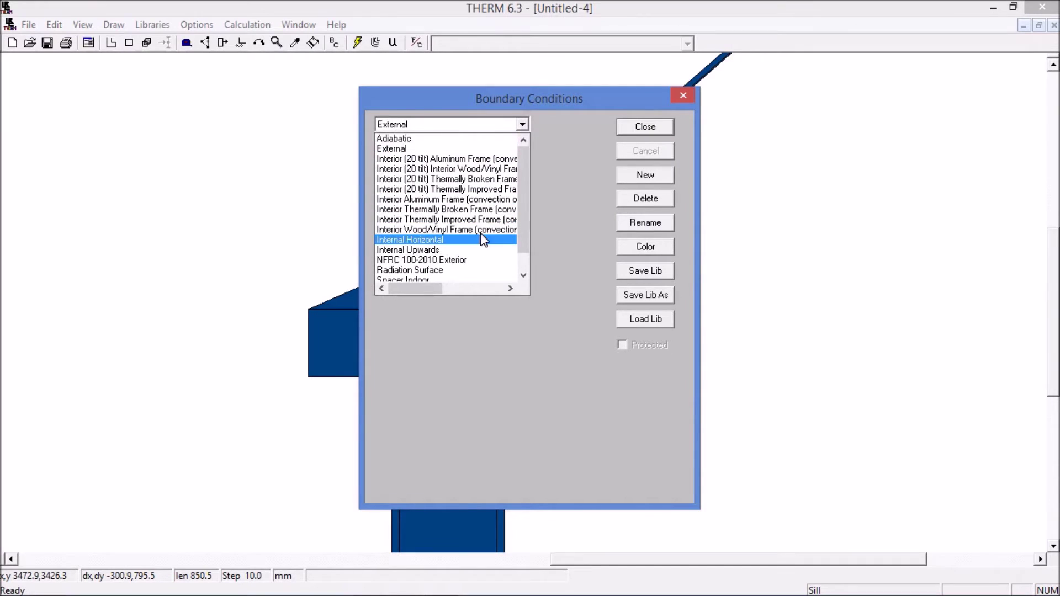
drag(528, 197, 534, 154)
click(533, 154)
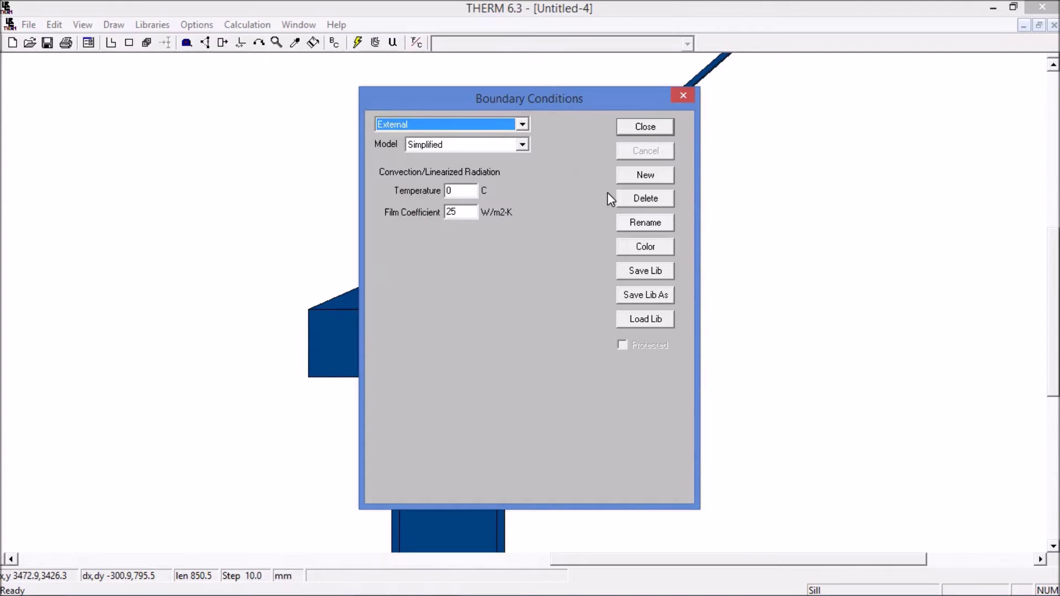
click(644, 174)
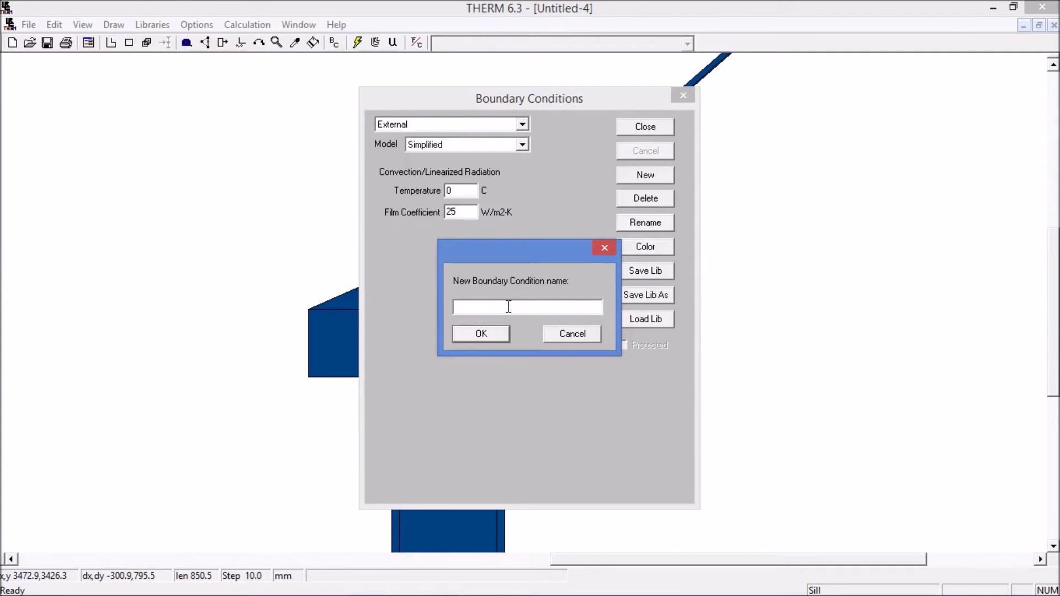
text(Hse 7.69 Internal Horzontal)
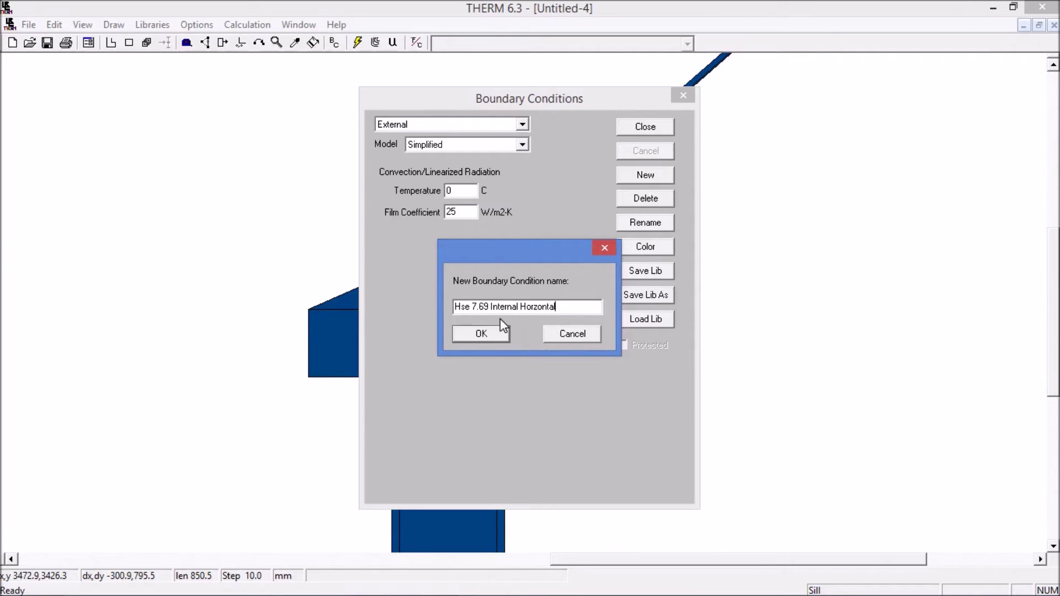
click(482, 334)
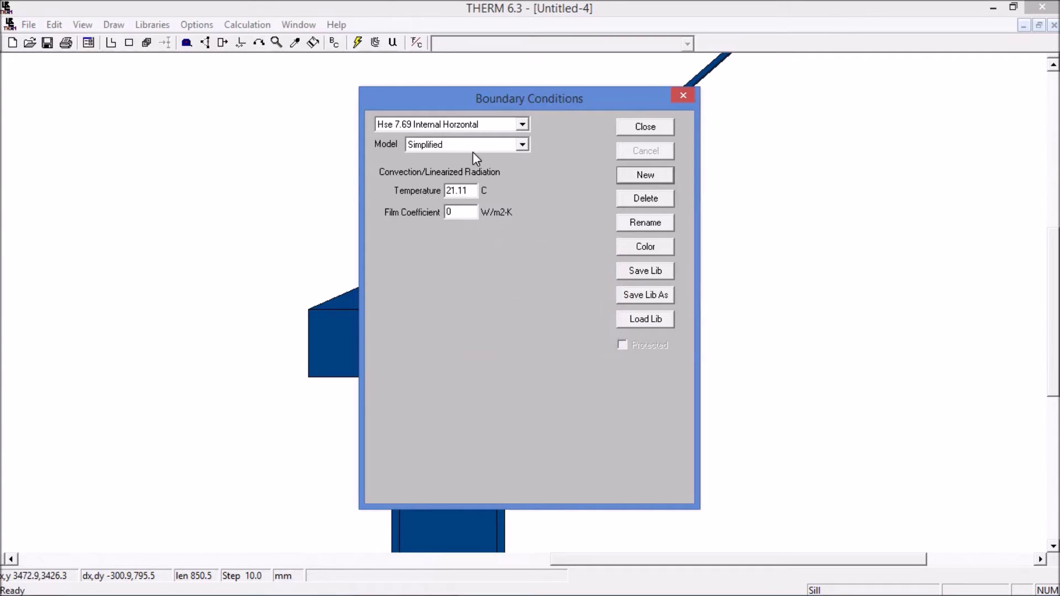
- Give the new internal horizontal condition a temperature of 20 C, a film coefficient of 7.69 W/m2-K and a red colour
drag(472, 193, 433, 195)
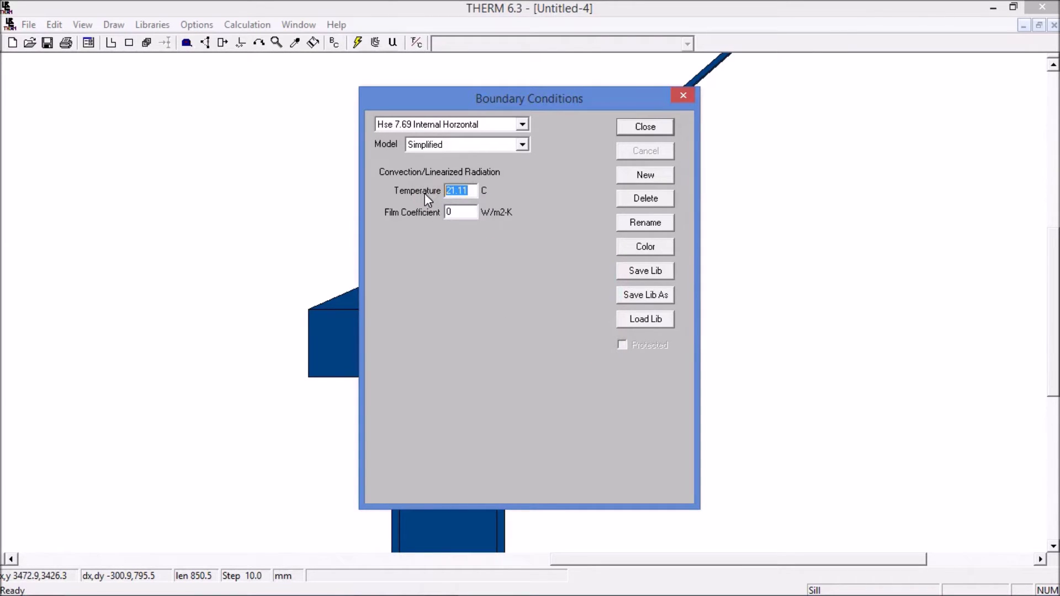
text(20)
drag(460, 212, 429, 217)
text(7.69)
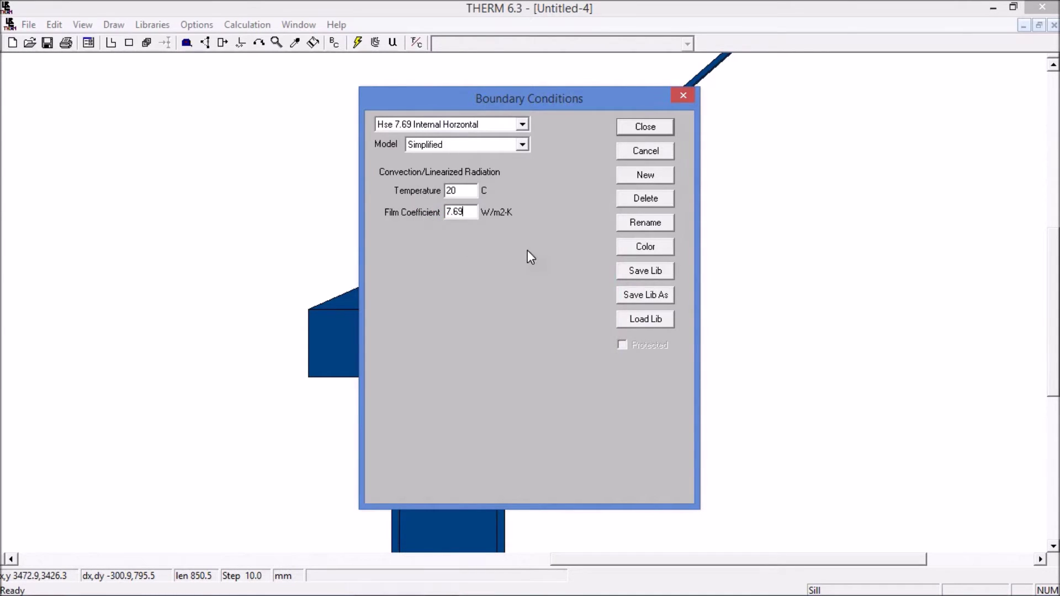
click(635, 253)
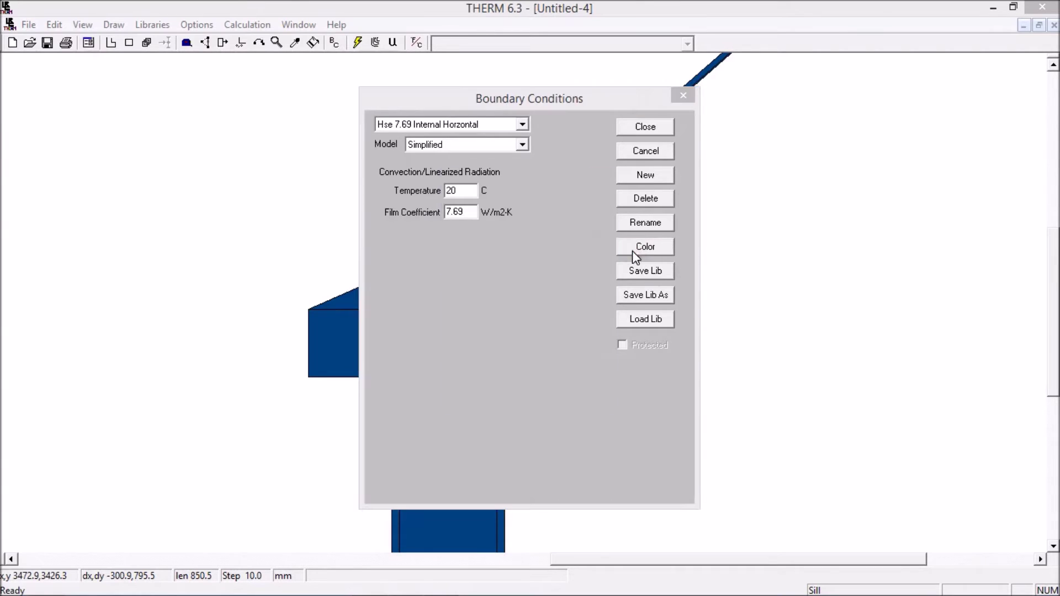
click(457, 235)
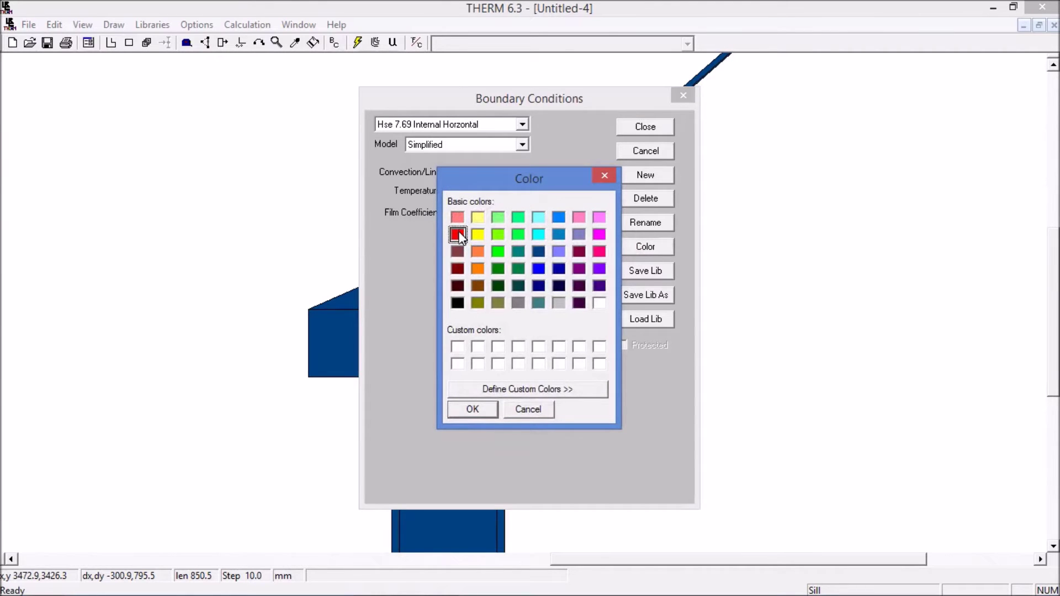
click(472, 410)
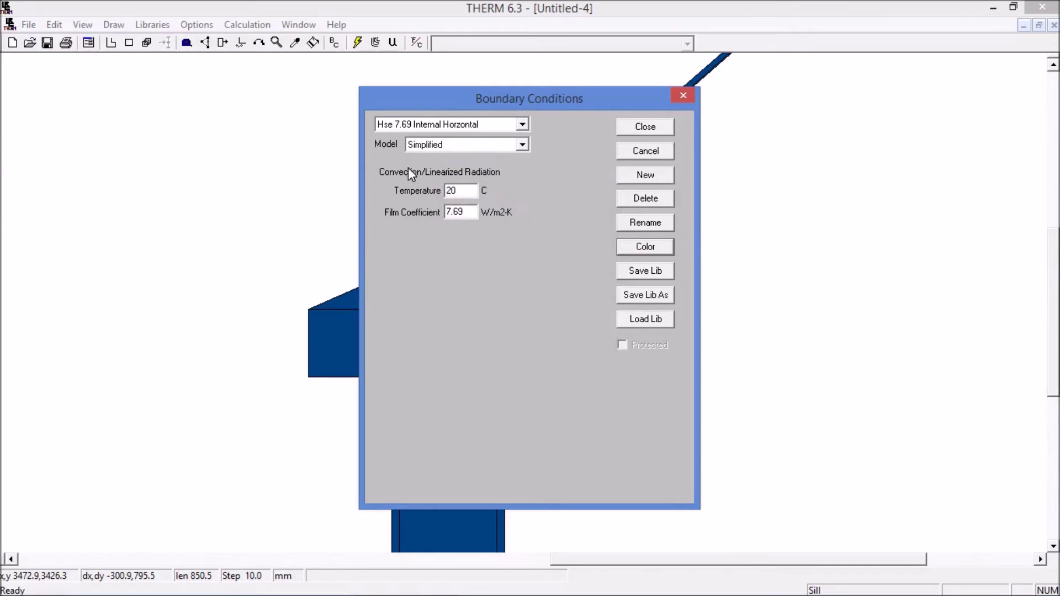
click(645, 128)
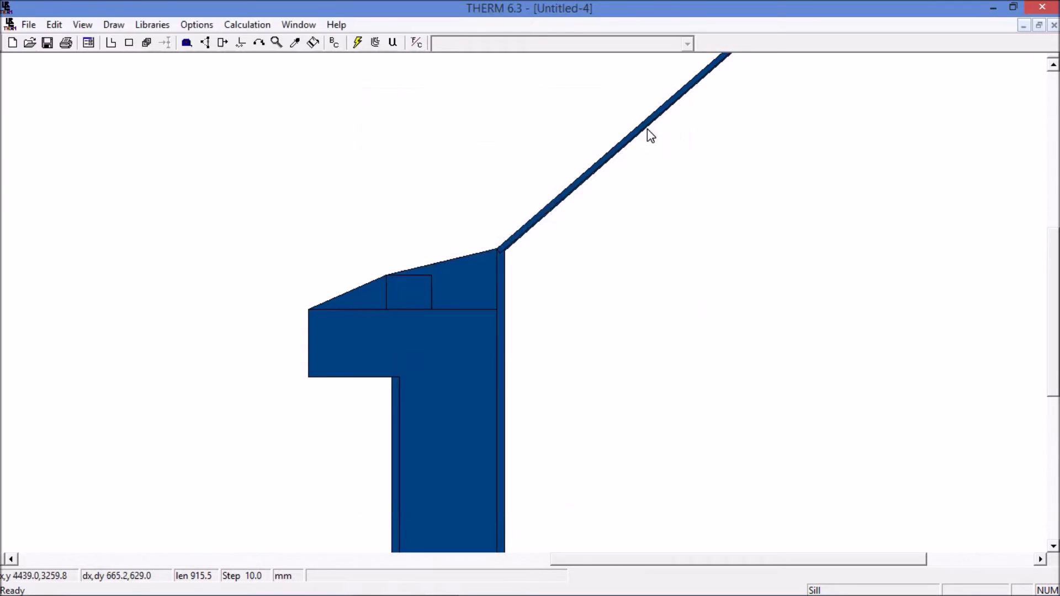
- Set the boundary condition of the wall's inner vertical face below the roof strip to Hse 7.69 Internal Horzontal
click(507, 311)
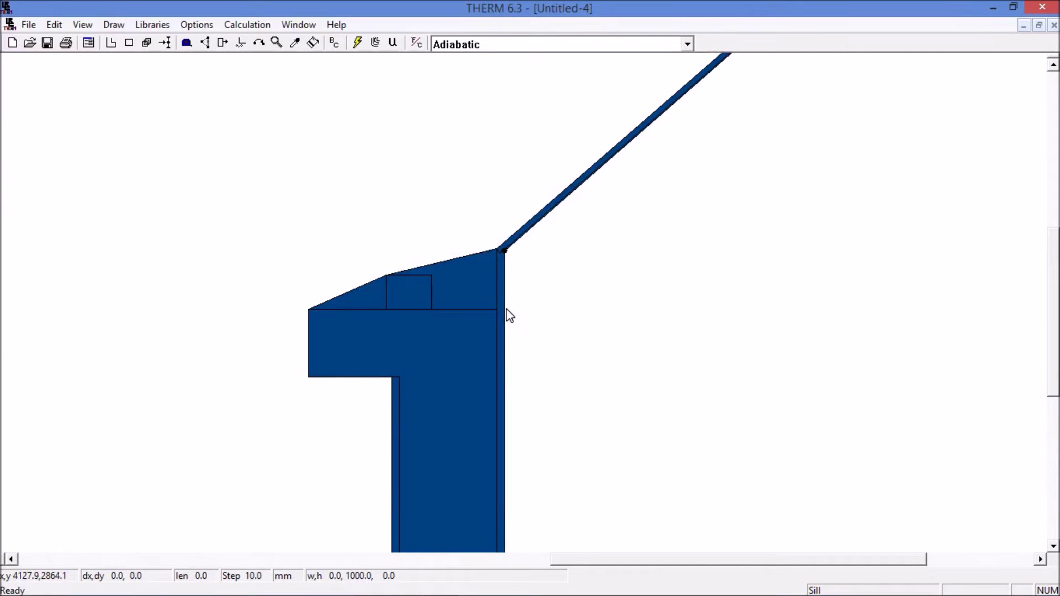
double_click(506, 310)
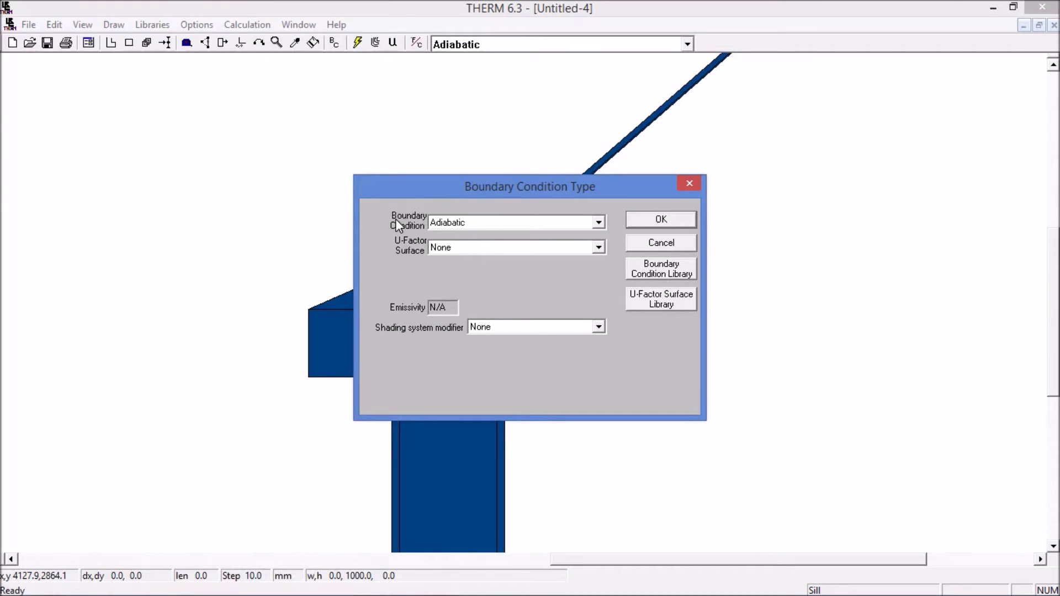
click(598, 223)
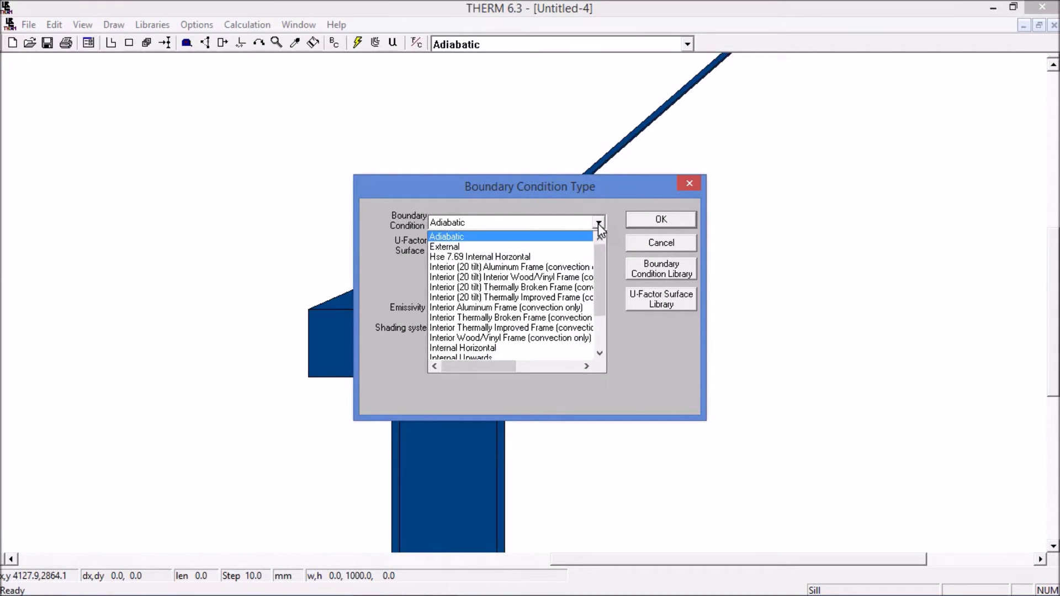
click(482, 257)
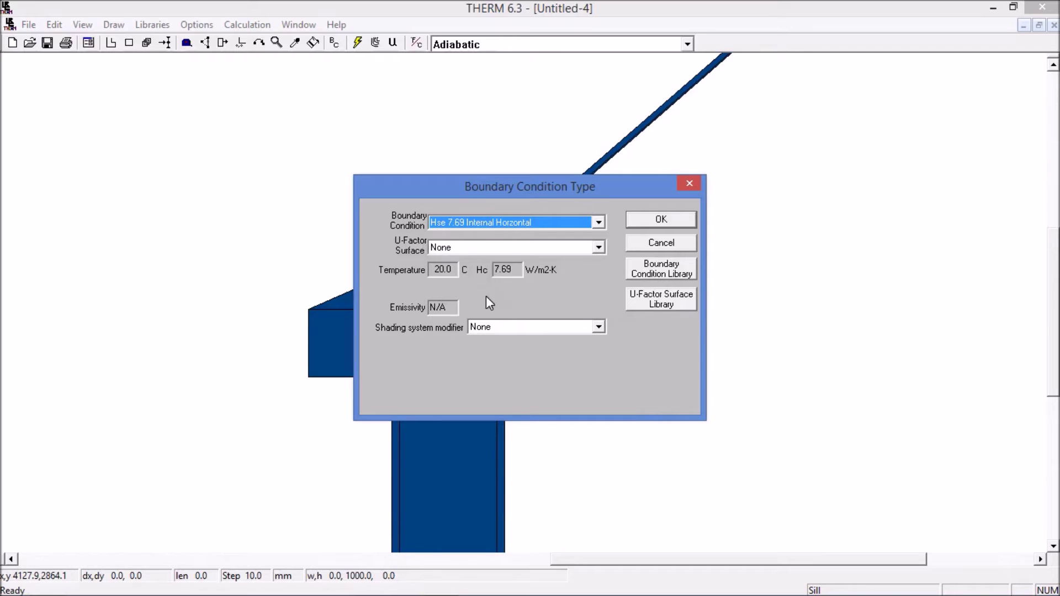
- Add Internal to the U-factor surface names and assign it to the wall's inner vertical face
click(649, 309)
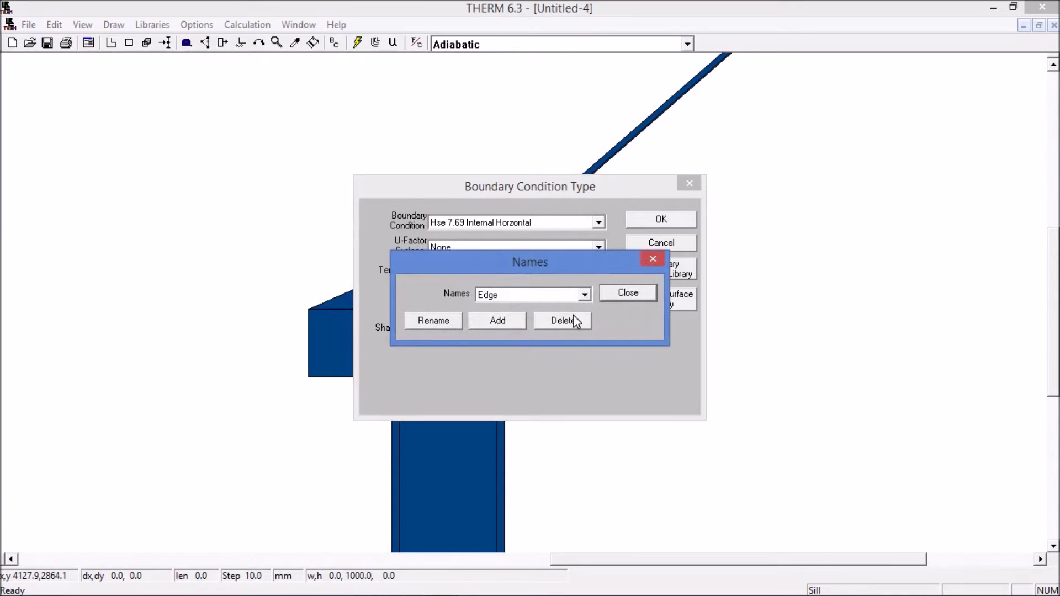
click(498, 321)
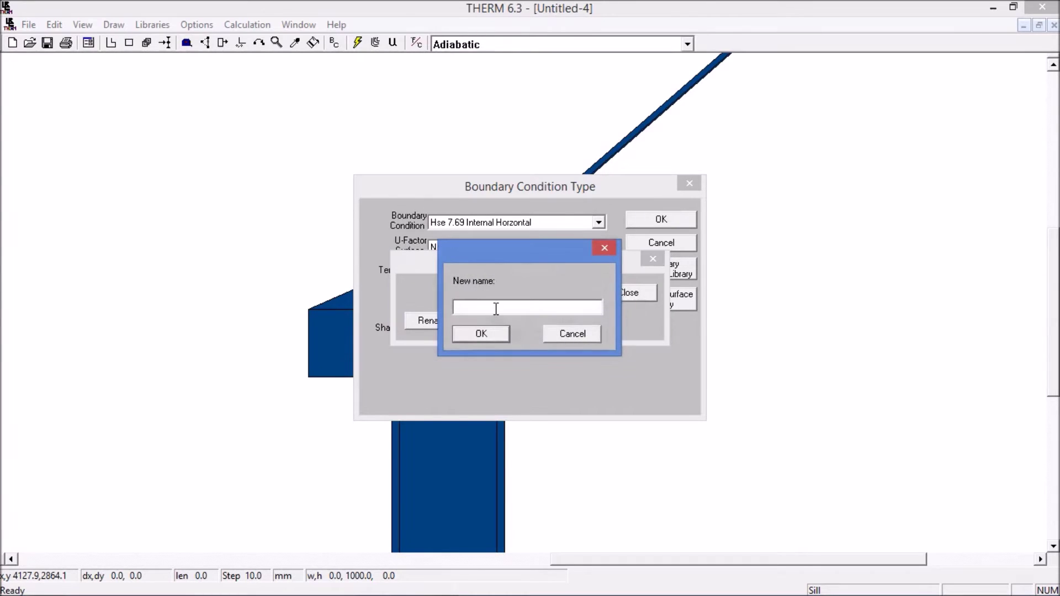
text(Internal)
click(481, 334)
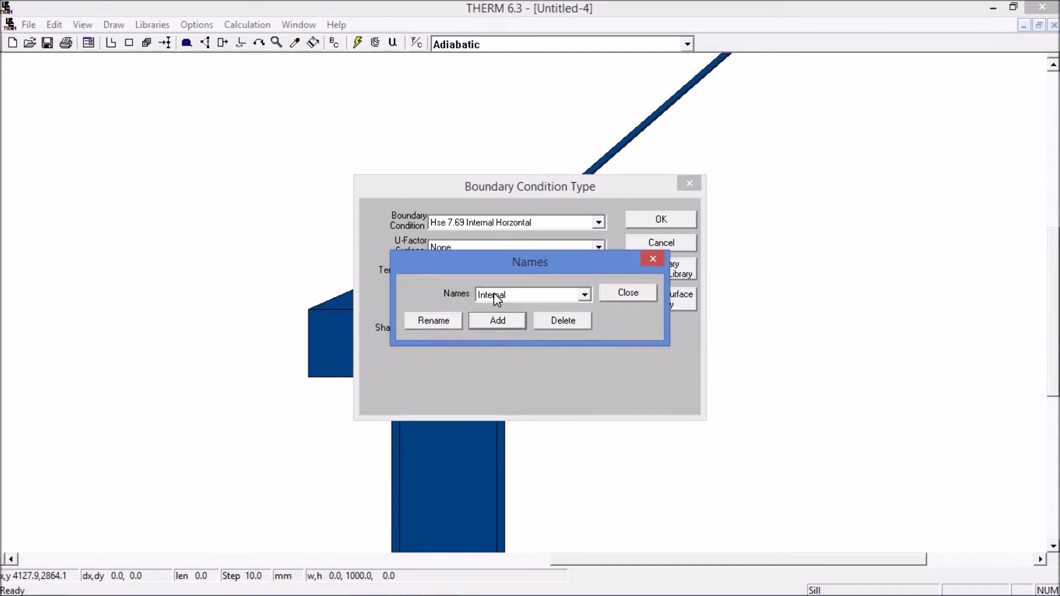
click(628, 294)
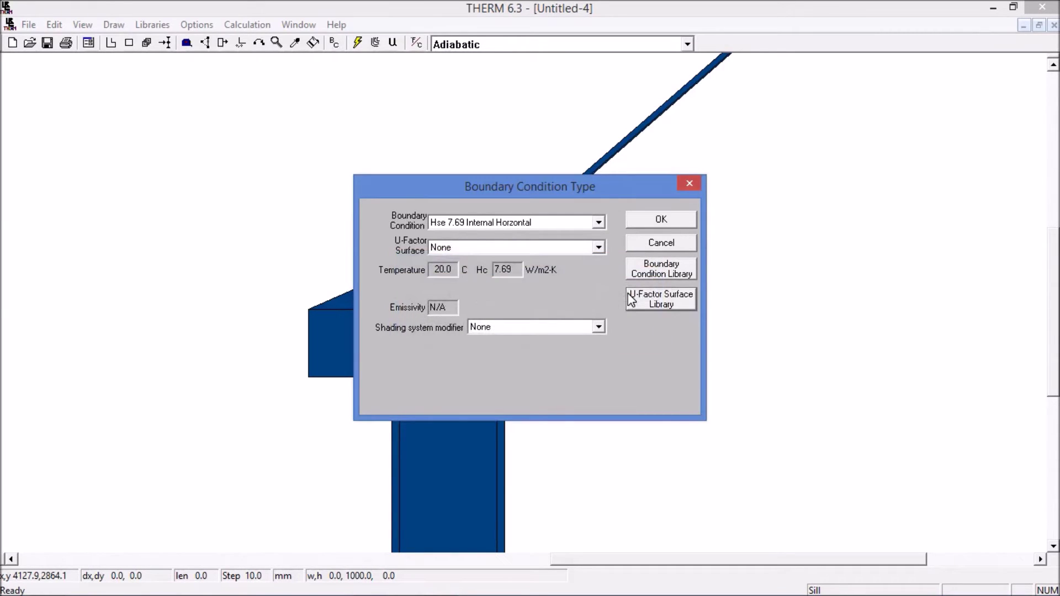
click(600, 248)
click(458, 293)
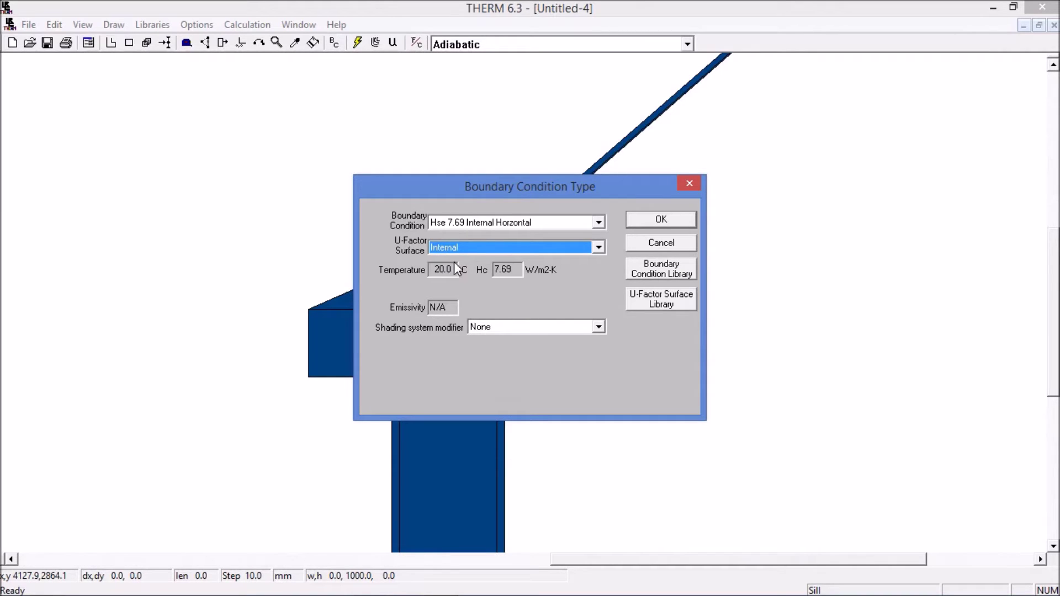
click(646, 226)
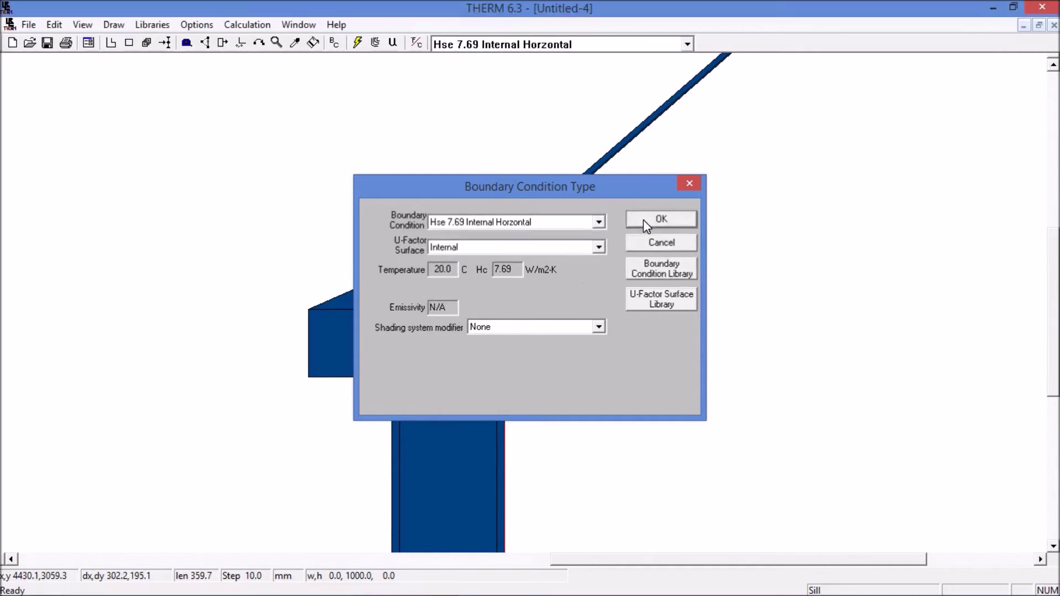
scroll(508, 265, up, 2)
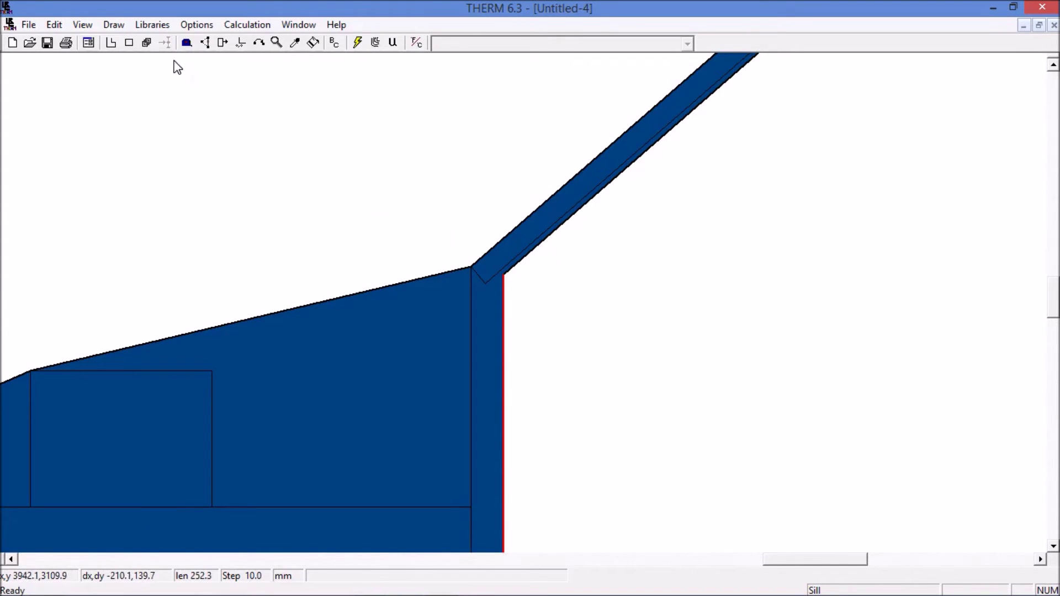
- Add another boundary condition named "Hse 10 Internal Upwards" to the boundary condition library
click(156, 25)
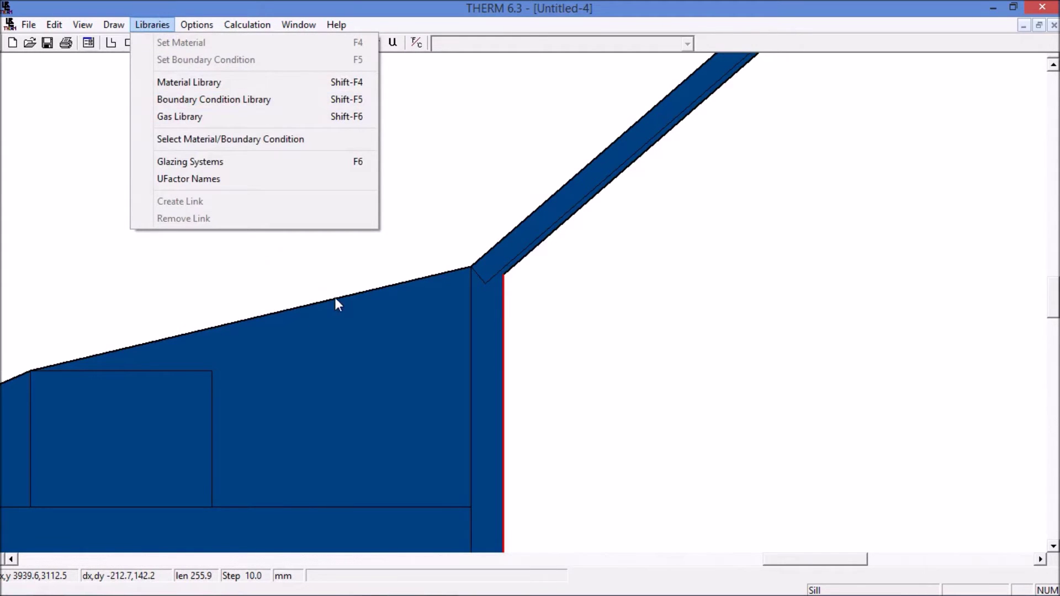
click(240, 98)
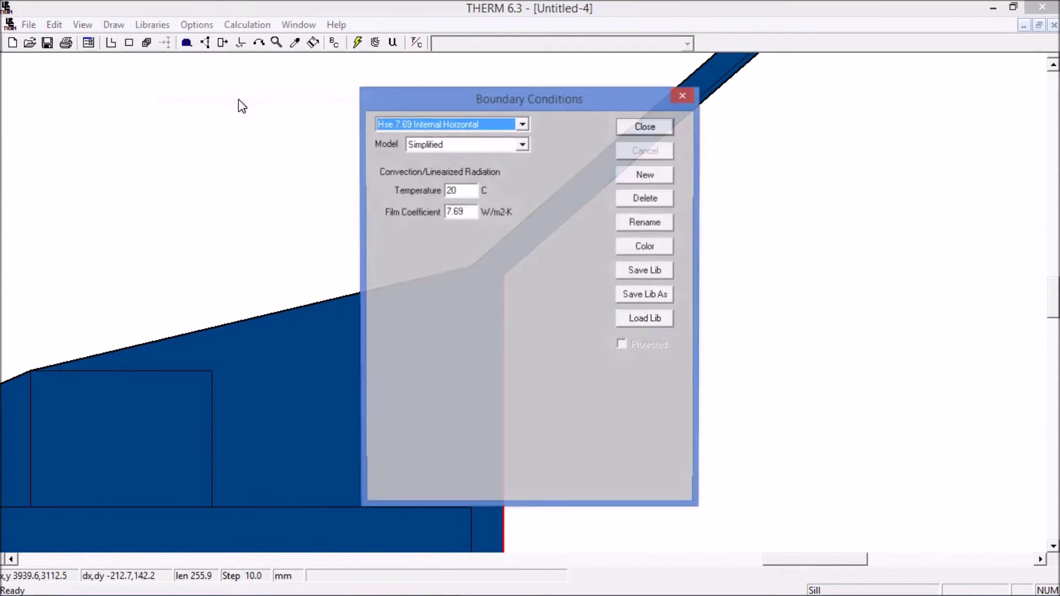
click(653, 179)
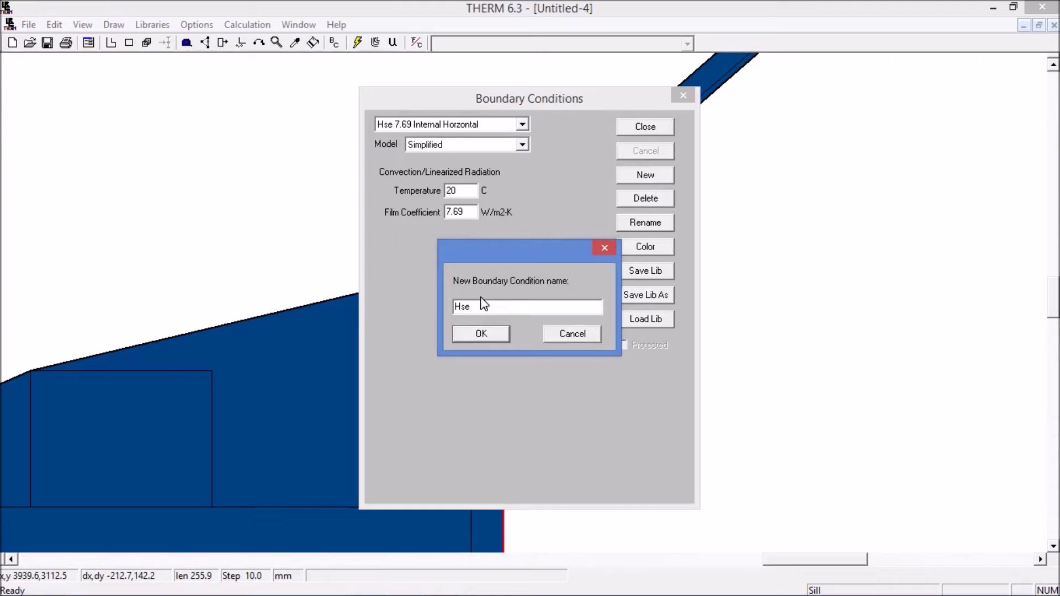
text(Hse 10 Internal Upwards)
click(478, 334)
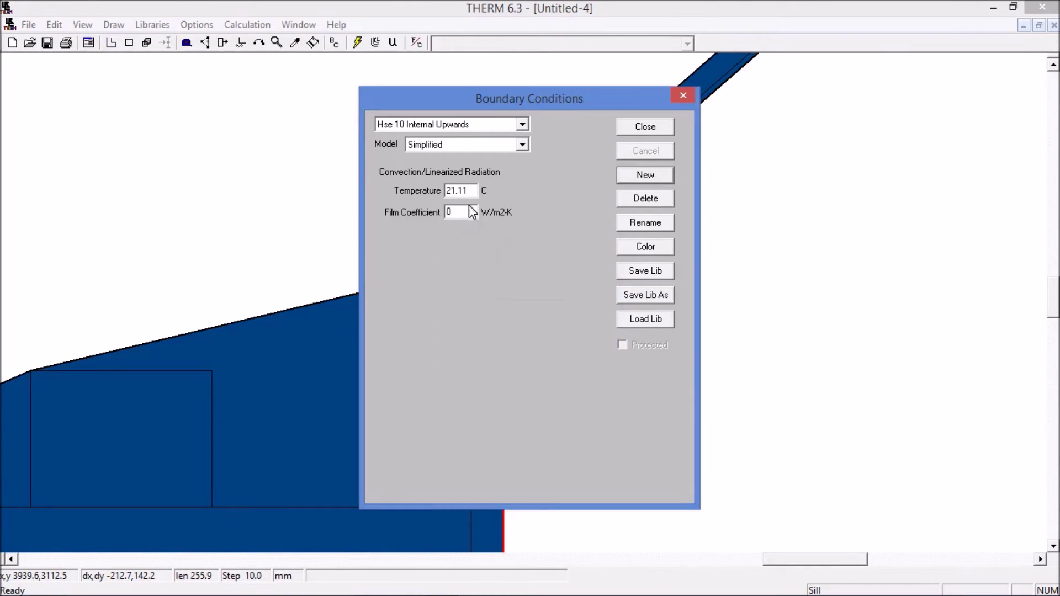
- Give the internal upwards condition a temperature of 20 C, a film coefficient of 10 W/m2-K and an orange colour
drag(470, 191, 412, 188)
text(20)
drag(464, 212, 428, 217)
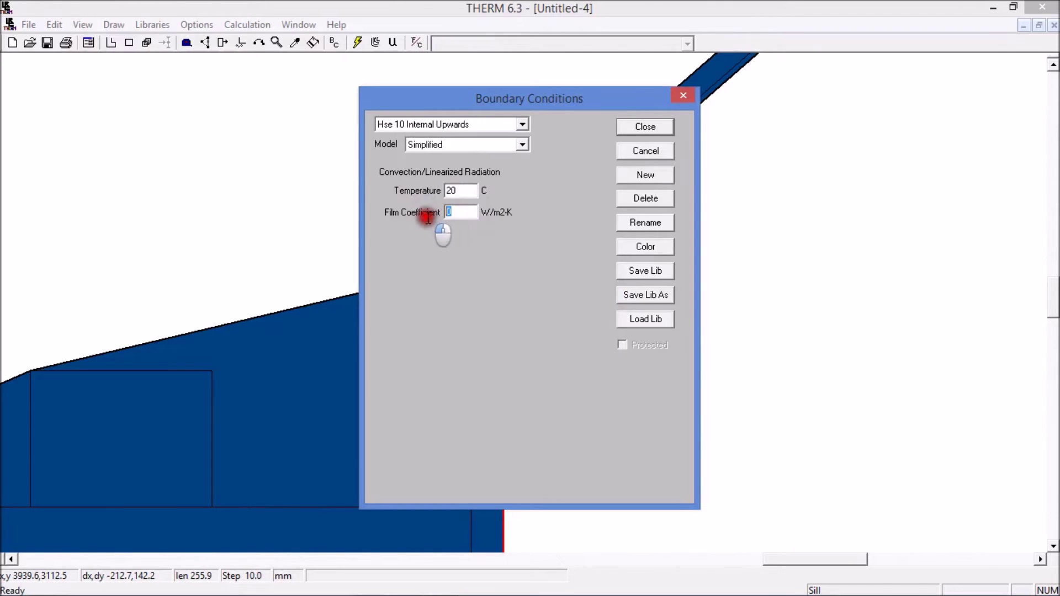
text(10)
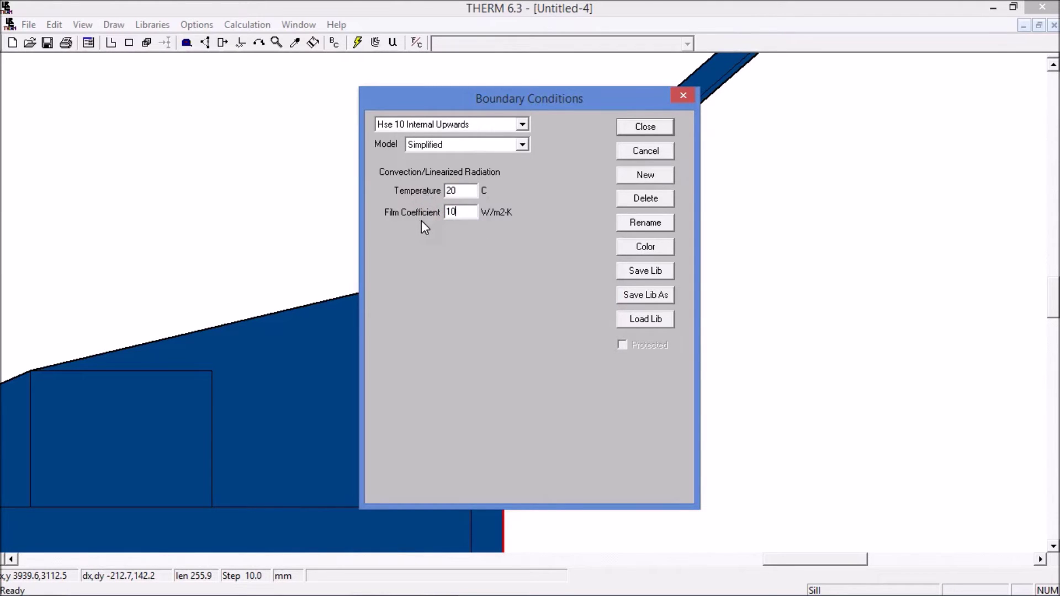
click(639, 249)
click(481, 267)
click(484, 409)
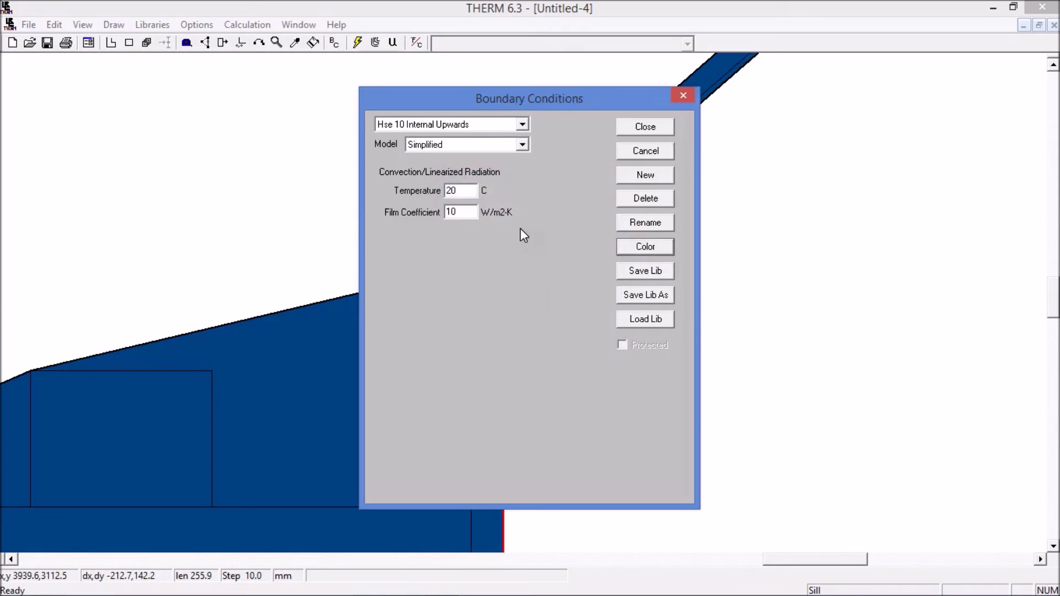
- Add a boundary condition named "Hse 25 External" with a temperature of 0 C and a film coefficient of 25 W/m2-K
click(646, 176)
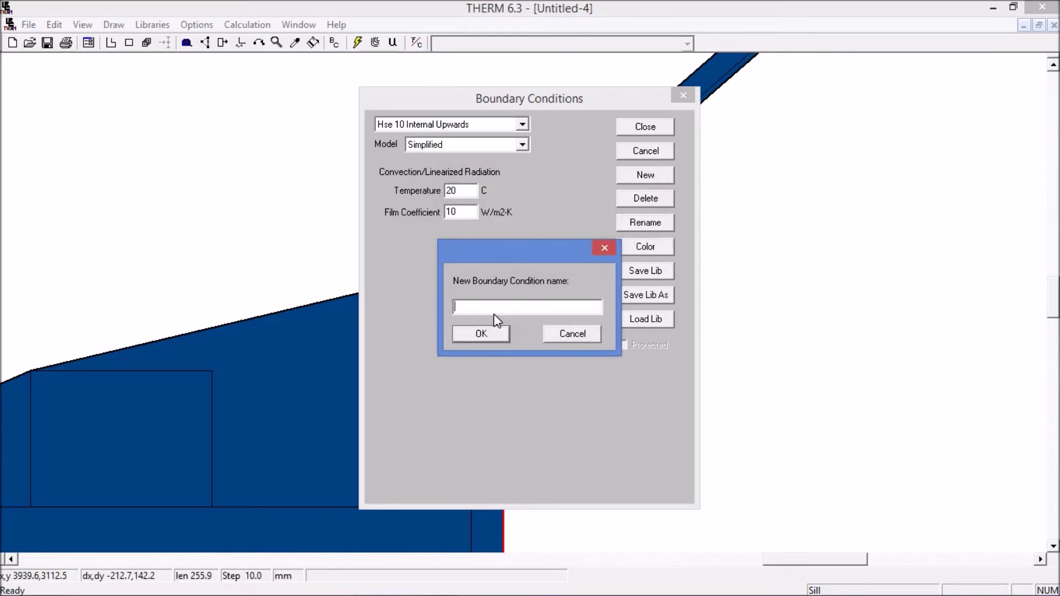
text(H)
text(se 25 External)
click(491, 333)
drag(466, 191, 414, 190)
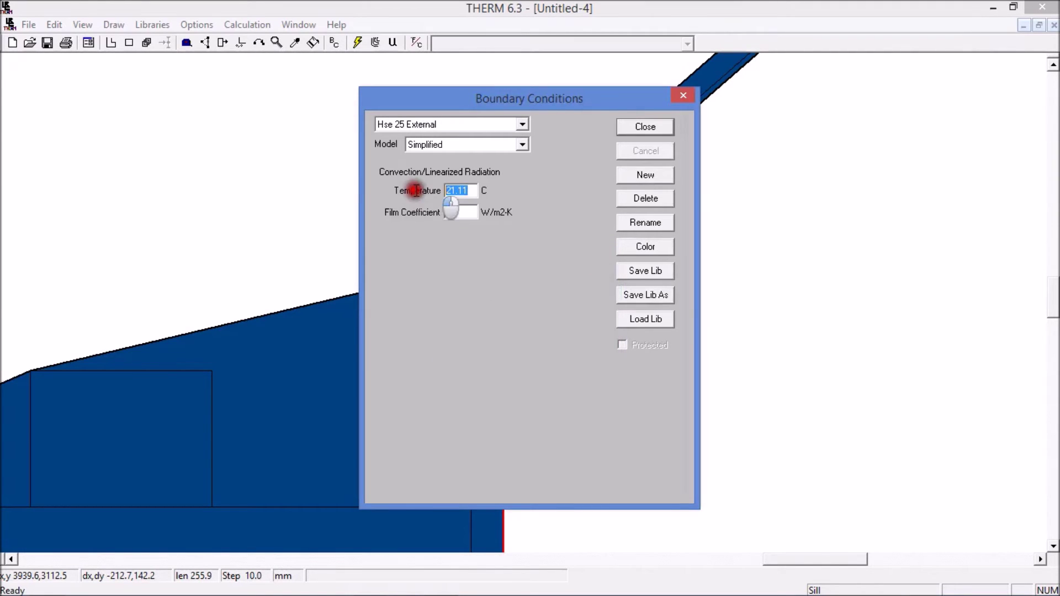
text(0)
drag(474, 212, 404, 214)
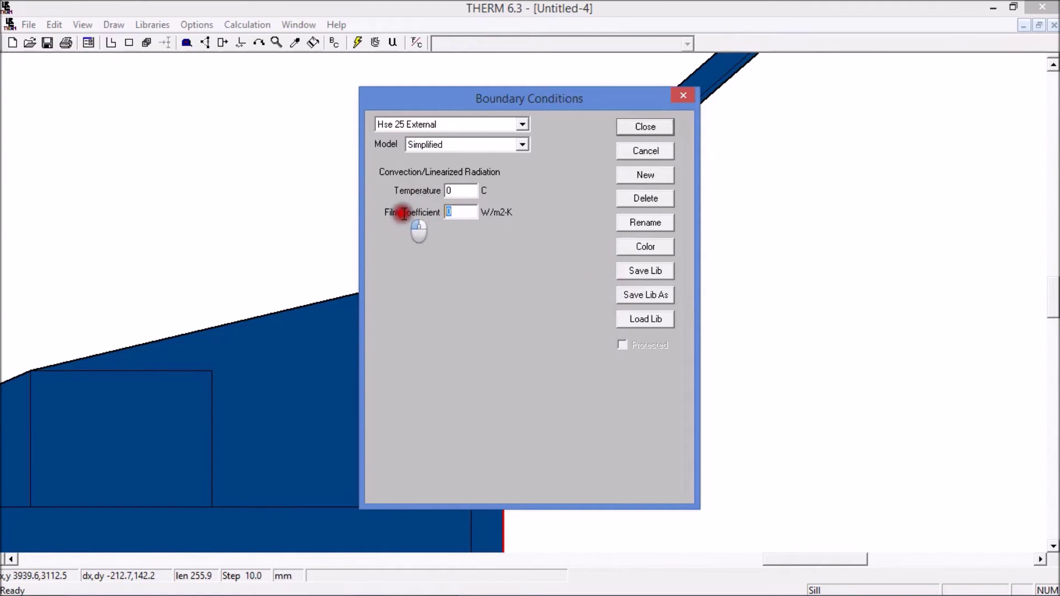
text(25)
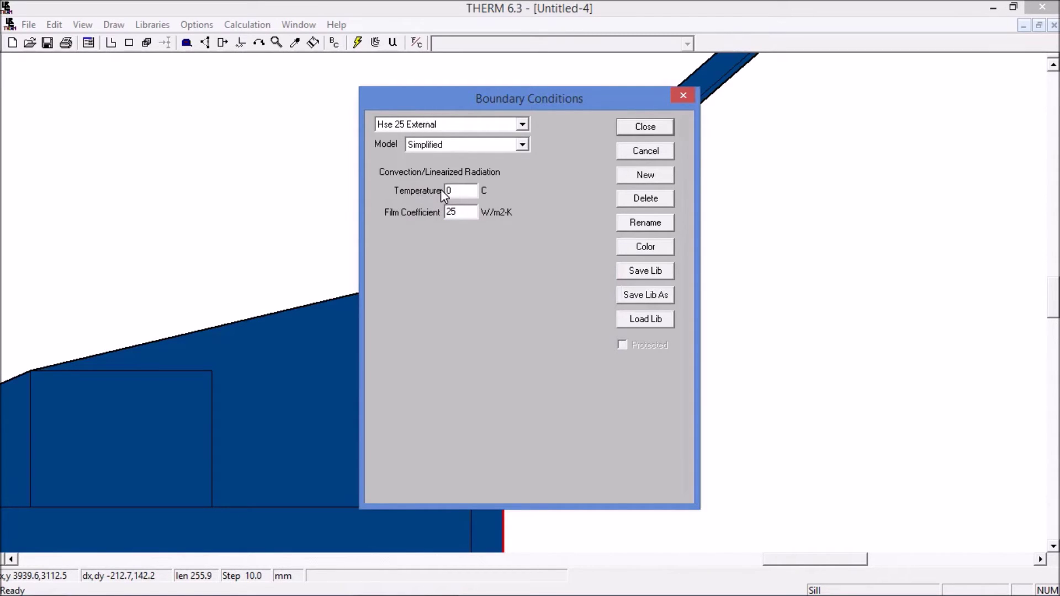
- Rename the Hse 10 Internal Upwards boundary condition as "Hsi 10 Internal Upwards"
click(523, 123)
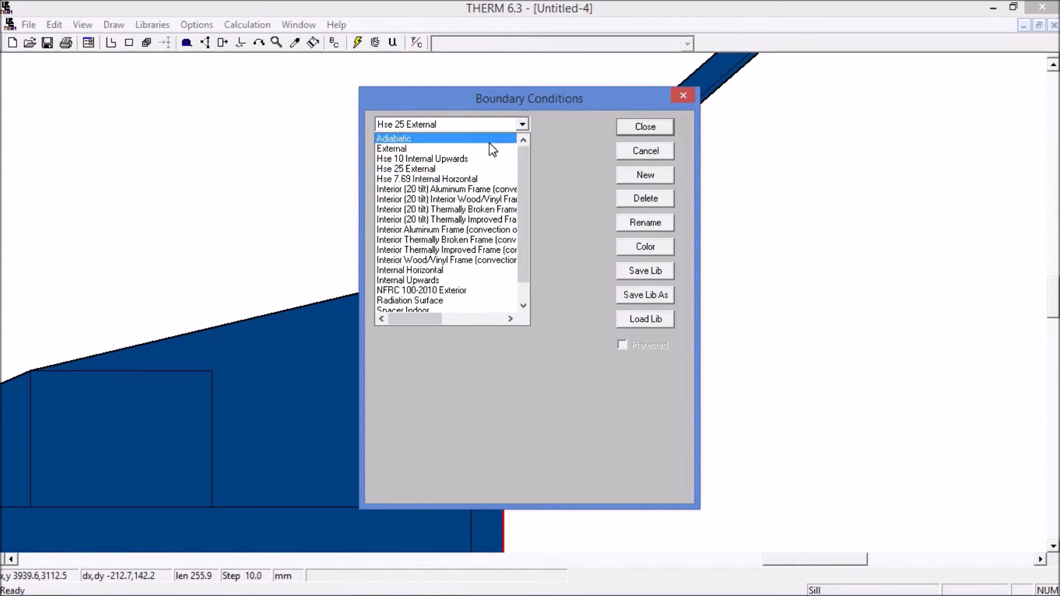
click(422, 160)
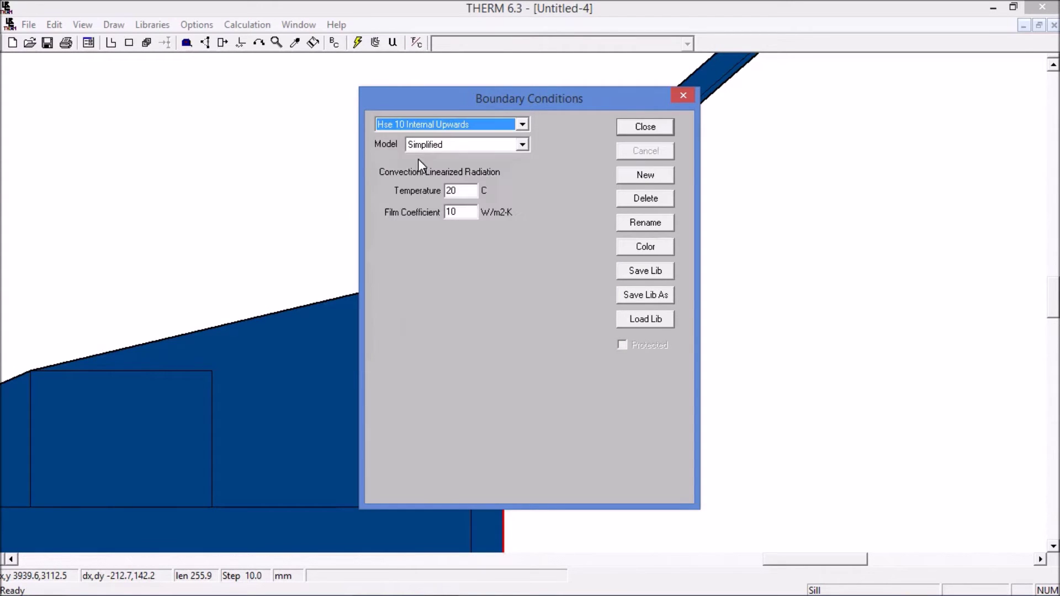
click(635, 222)
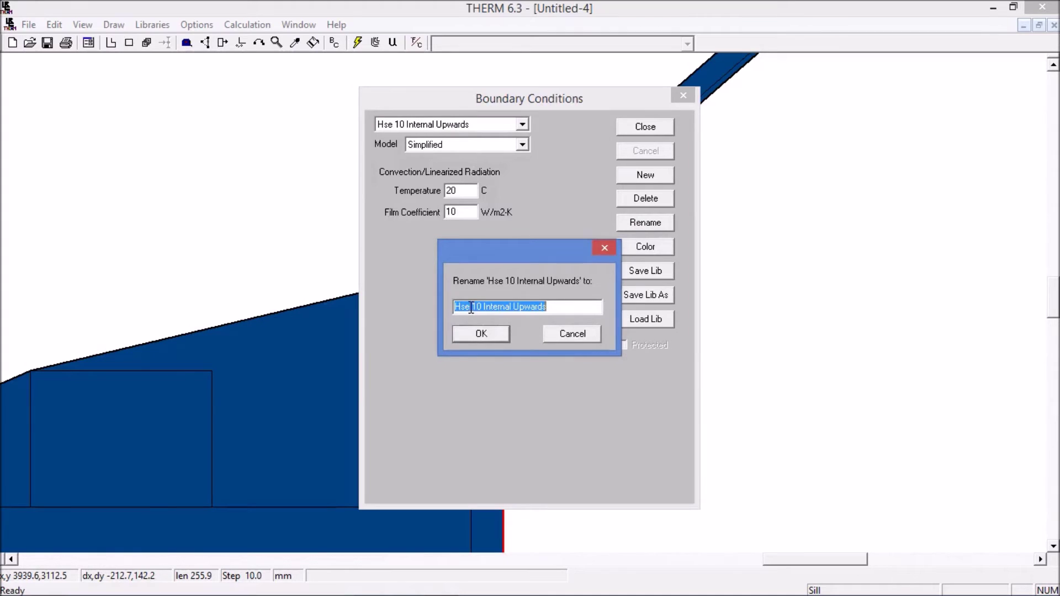
click(471, 308)
text(1)
key(Delete)
key(BackSpace)
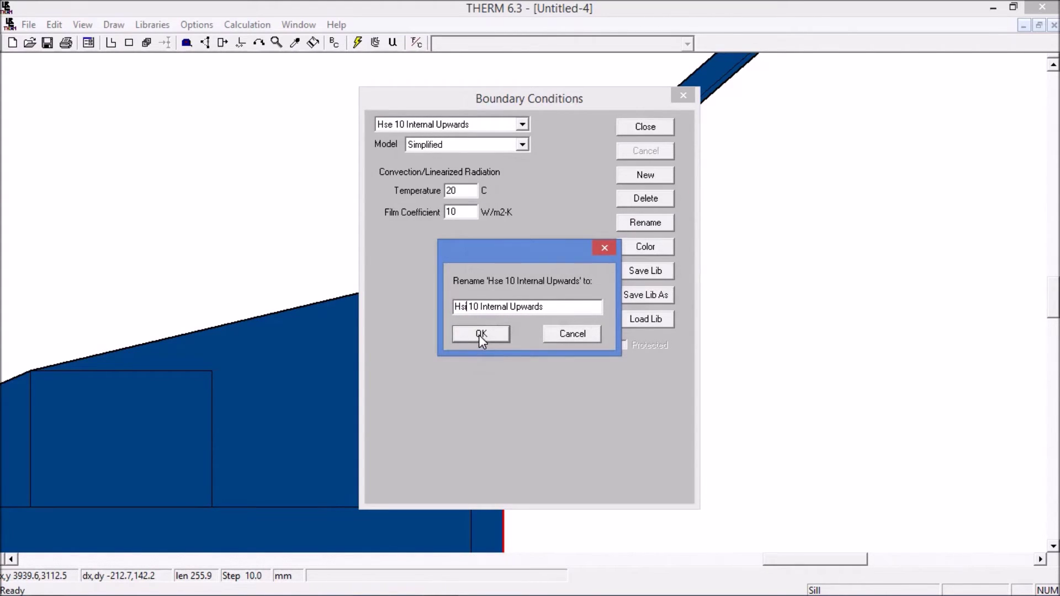
click(479, 334)
- Rename the Hse 7.69 Internal Horzontal boundary condition as "Hsi 7.69 Internal Horzontal" and close the boundary condition library
click(508, 130)
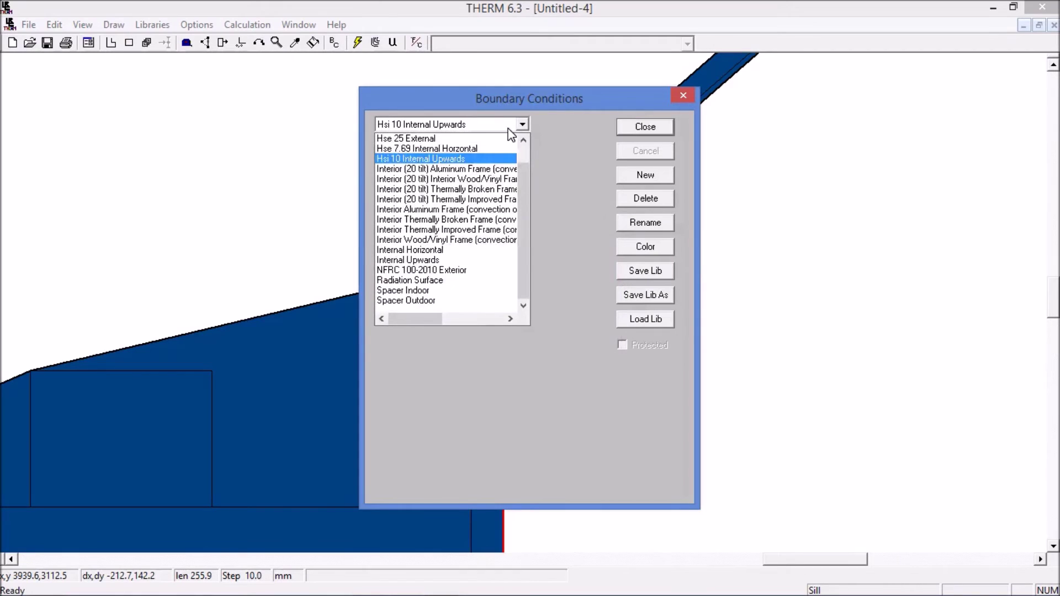
click(446, 151)
click(630, 224)
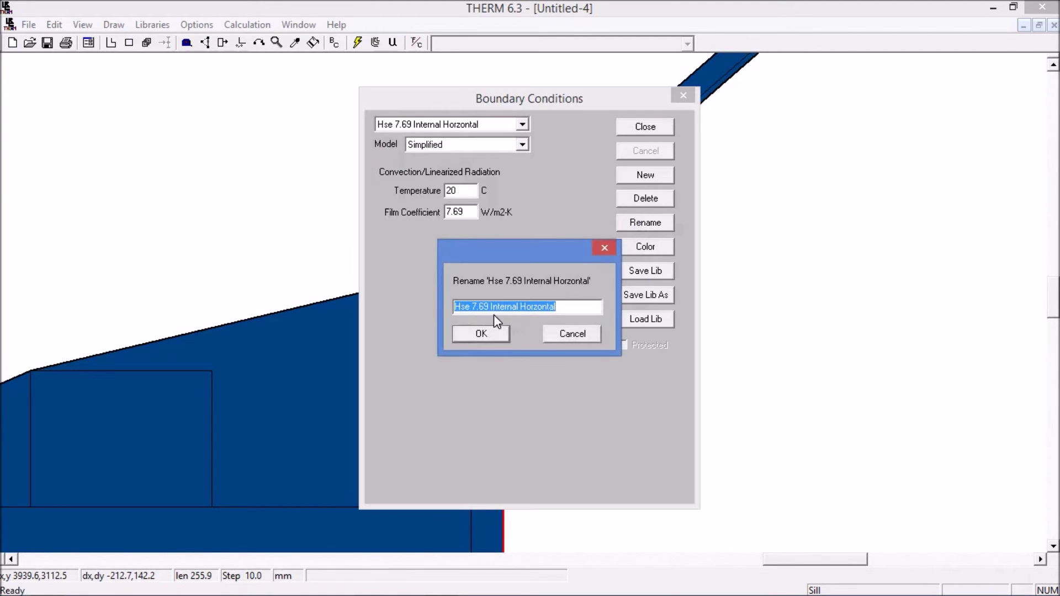
click(470, 308)
key(BackSpace)
text(i)
click(473, 333)
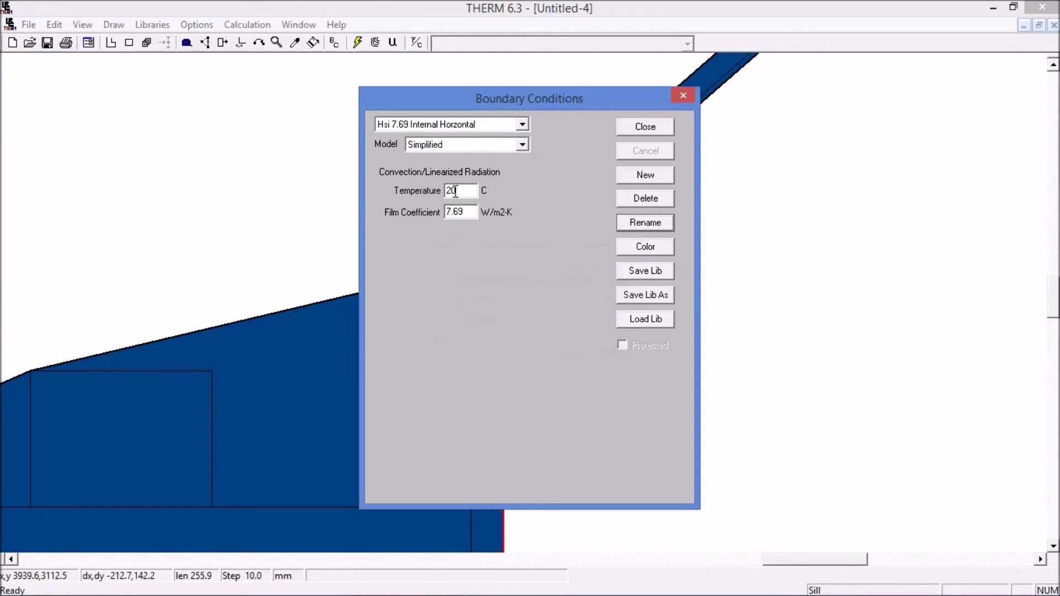
click(643, 127)
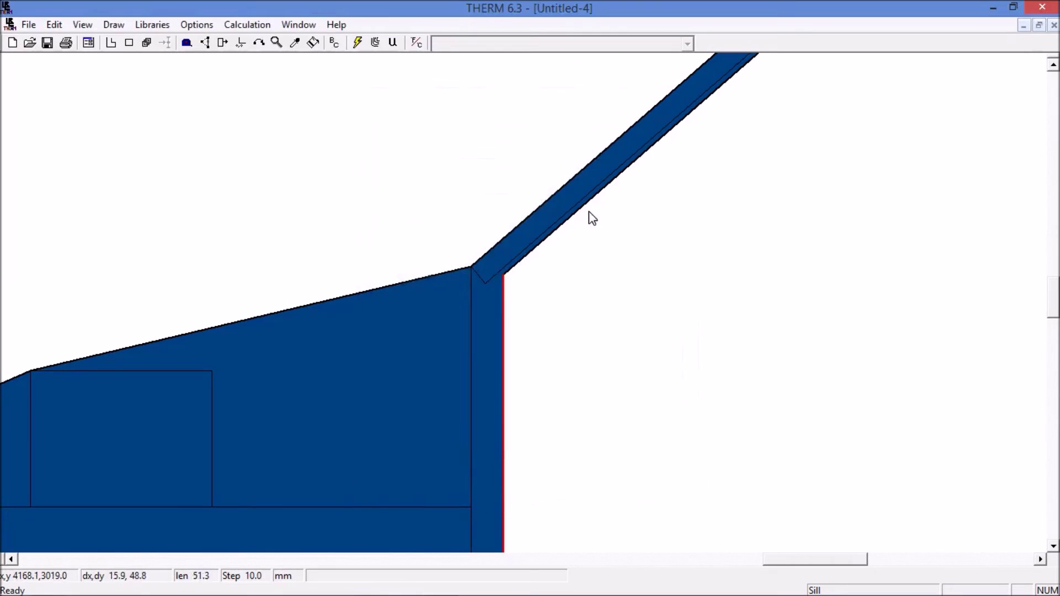
- Assign Hsi 10 Internal Upwards with the Internal U-factor surface to the underside of the sloping roof strip
double_click(541, 254)
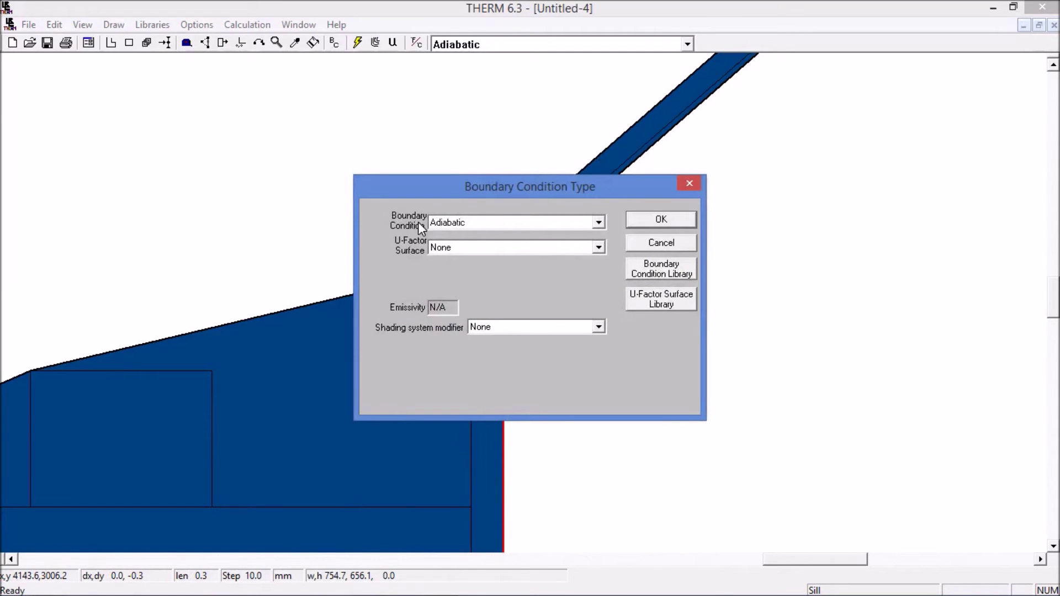
click(598, 222)
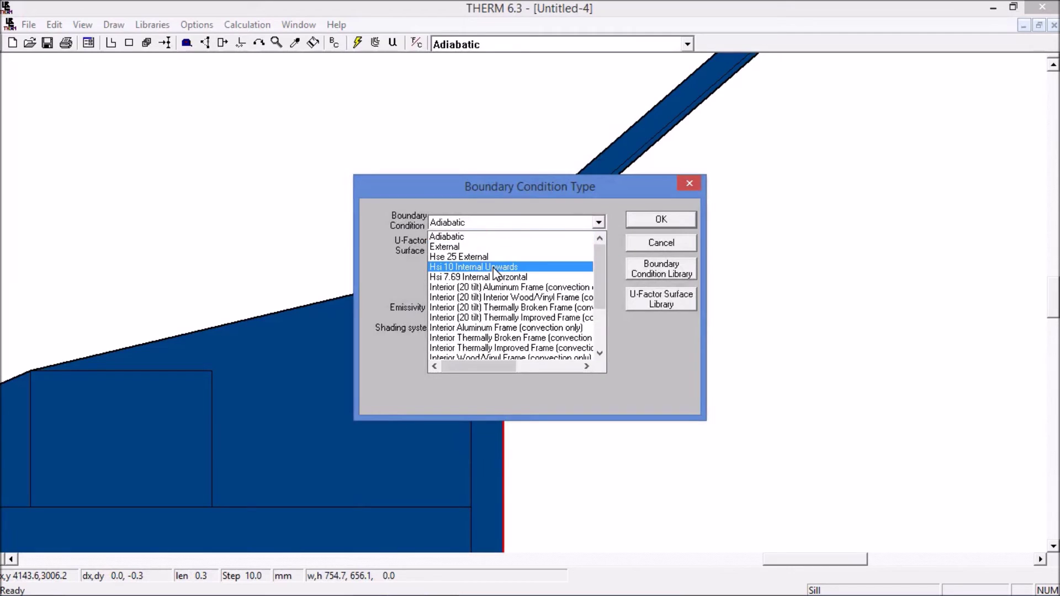
click(494, 270)
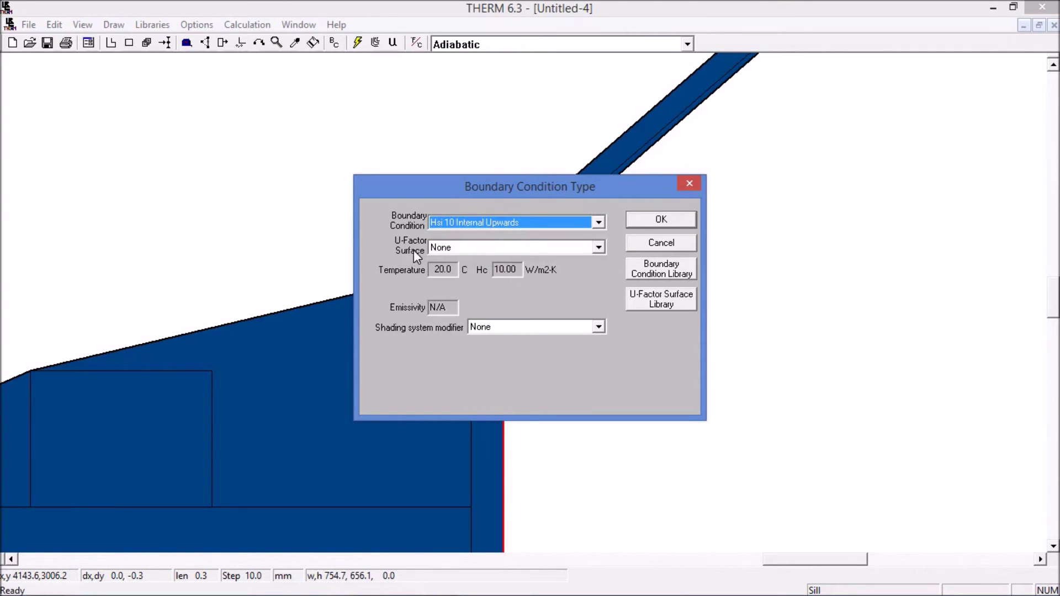
click(598, 247)
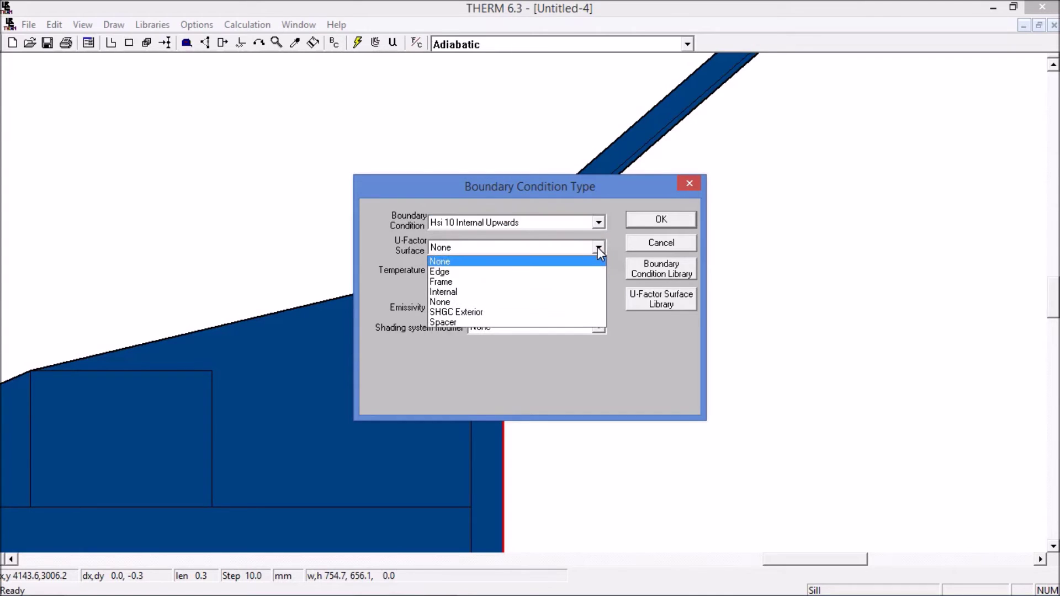
click(500, 292)
click(651, 227)
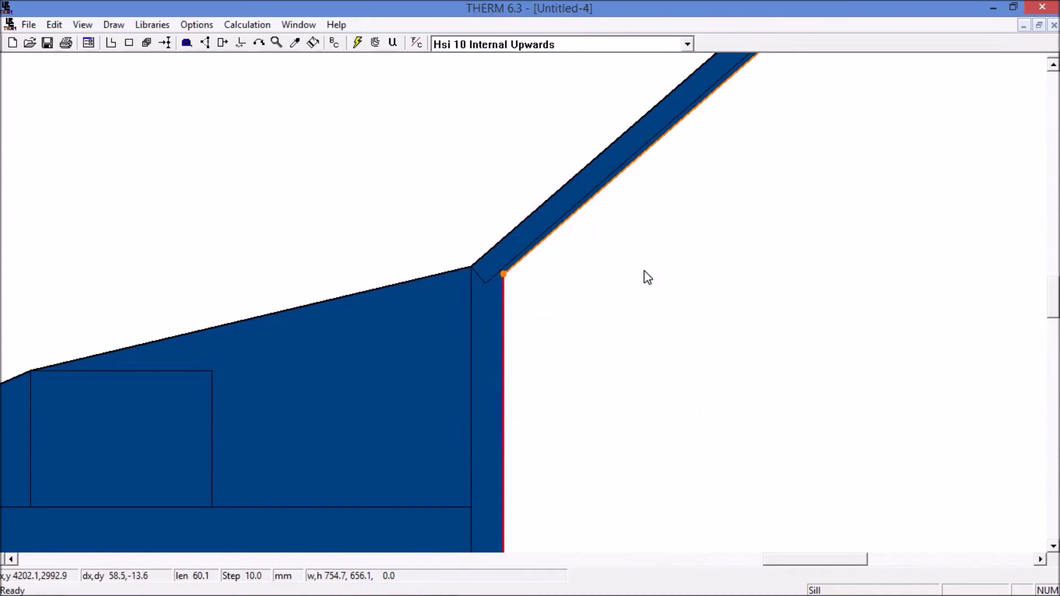
click(641, 274)
- Assign Hse 25 External to all outer edges, from the roof strip's upper face around the eaves projection to the wall's outer face
click(489, 251)
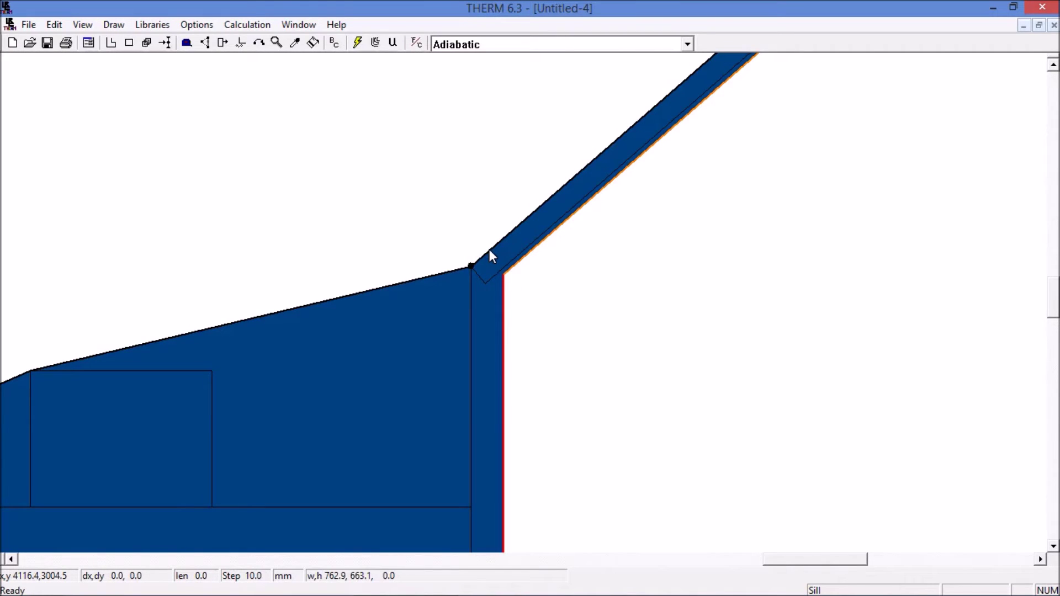
scroll(489, 252, down, 3)
scroll(572, 301, up, 1)
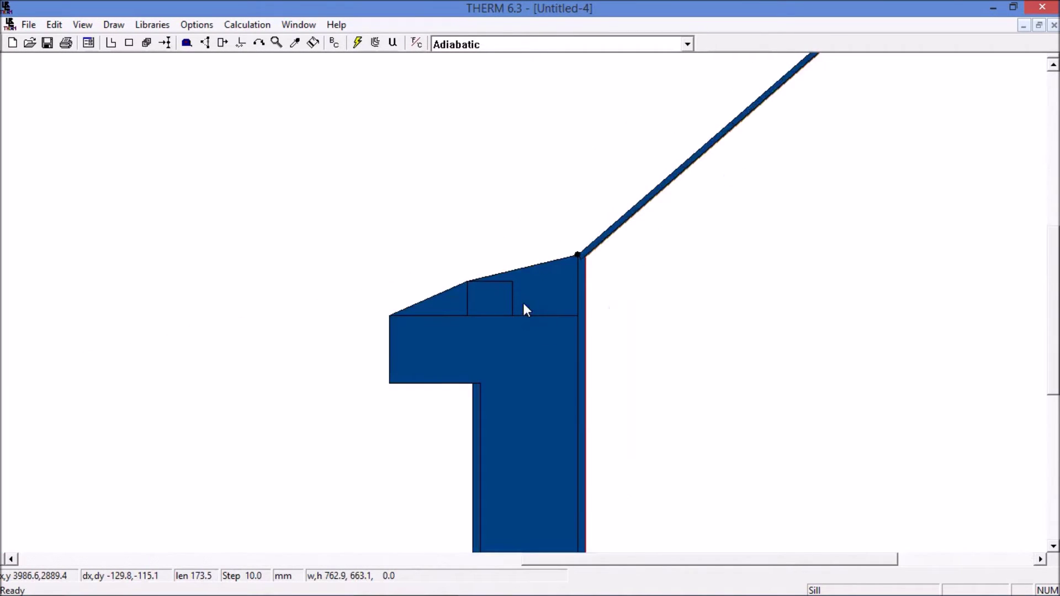
click(527, 267)
shift+click(423, 301)
shift+click(389, 342)
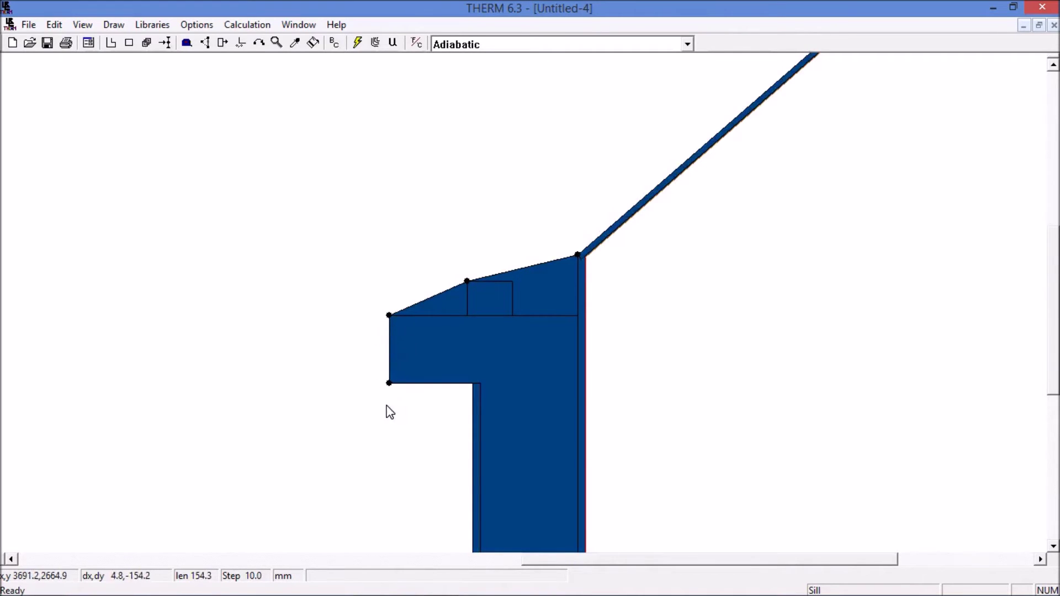
shift+click(411, 384)
shift+click(469, 417)
scroll(473, 421, down, 3)
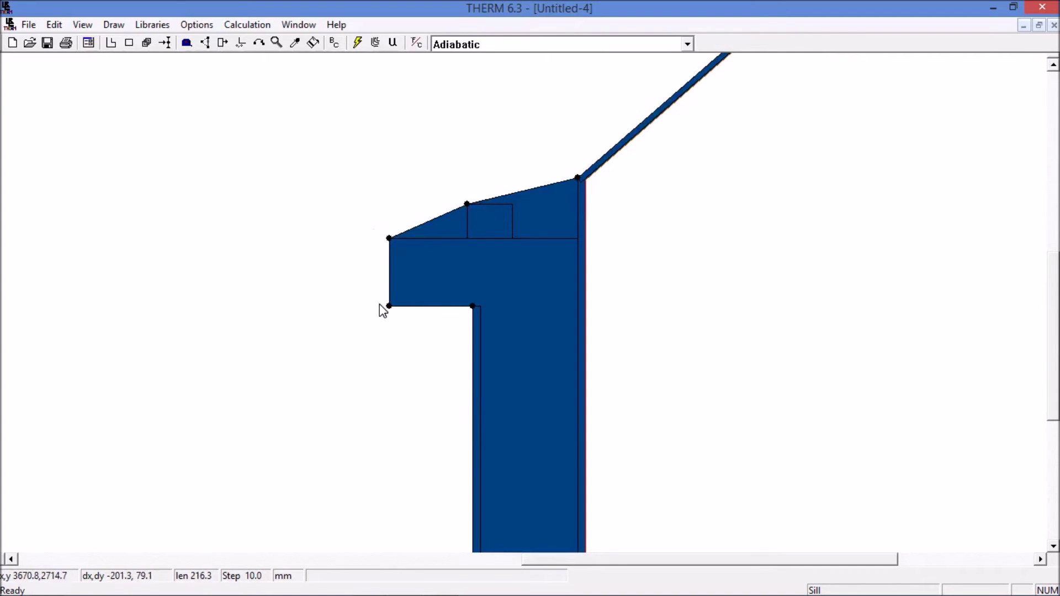
click(692, 45)
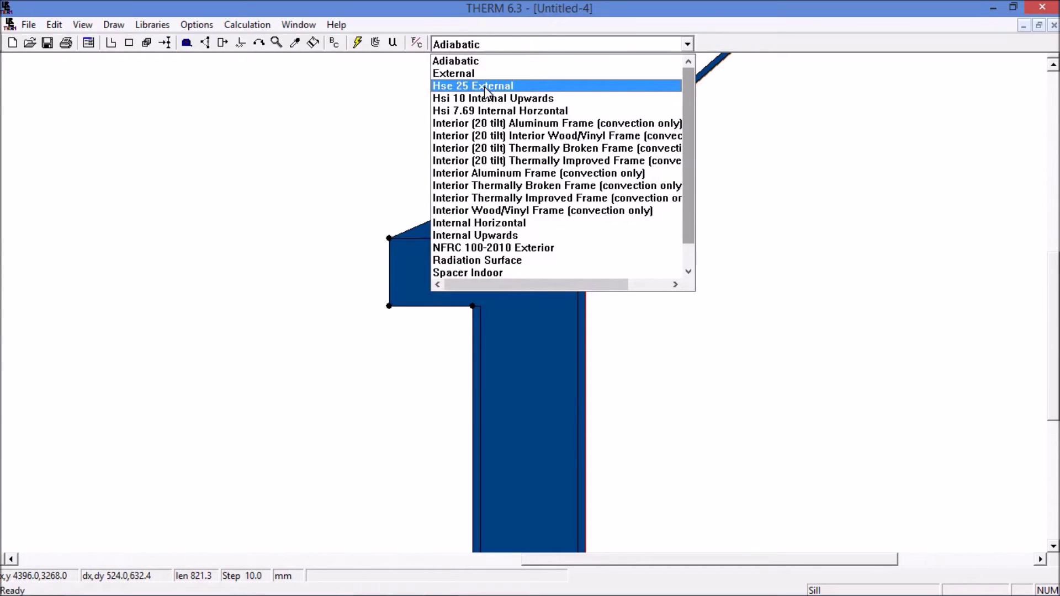
click(485, 91)
click(503, 146)
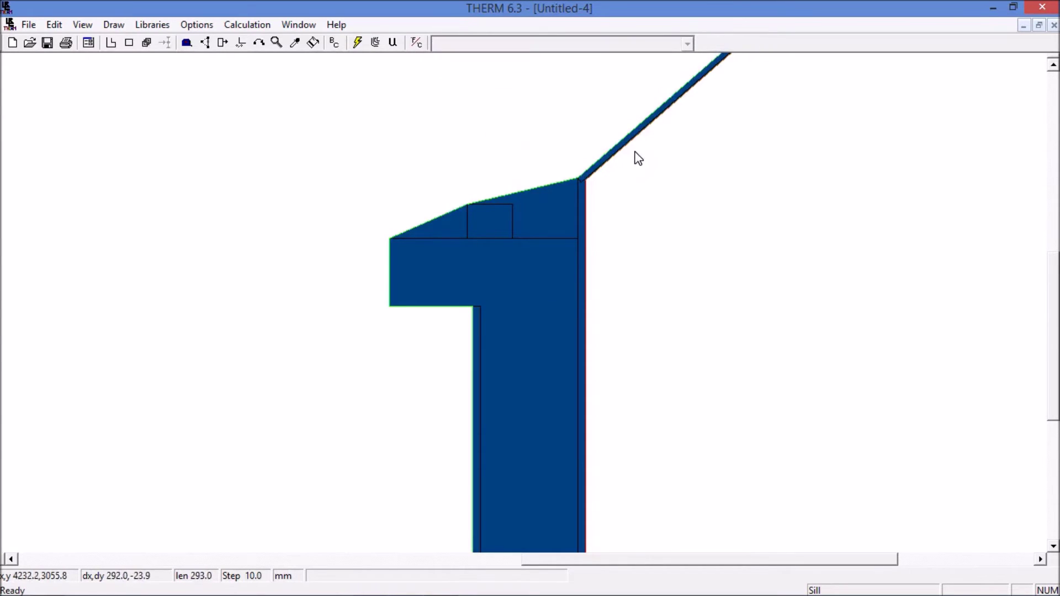
- Examine the boundary edges closely at the eaves corner, the wall's base and the roof strip's upper end
click(440, 310)
click(525, 313)
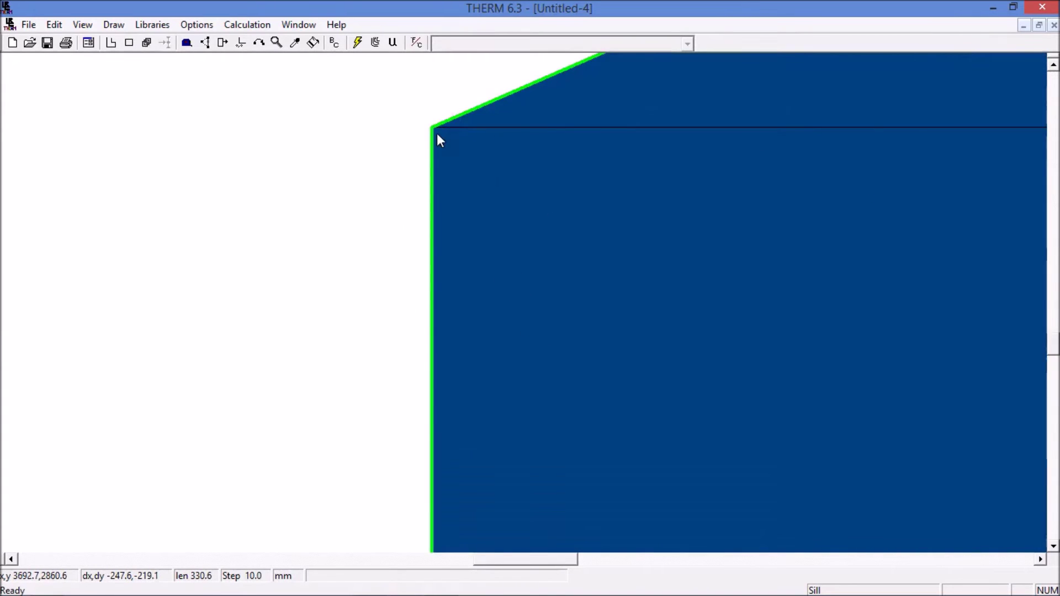
right_click(525, 307)
right_click(486, 308)
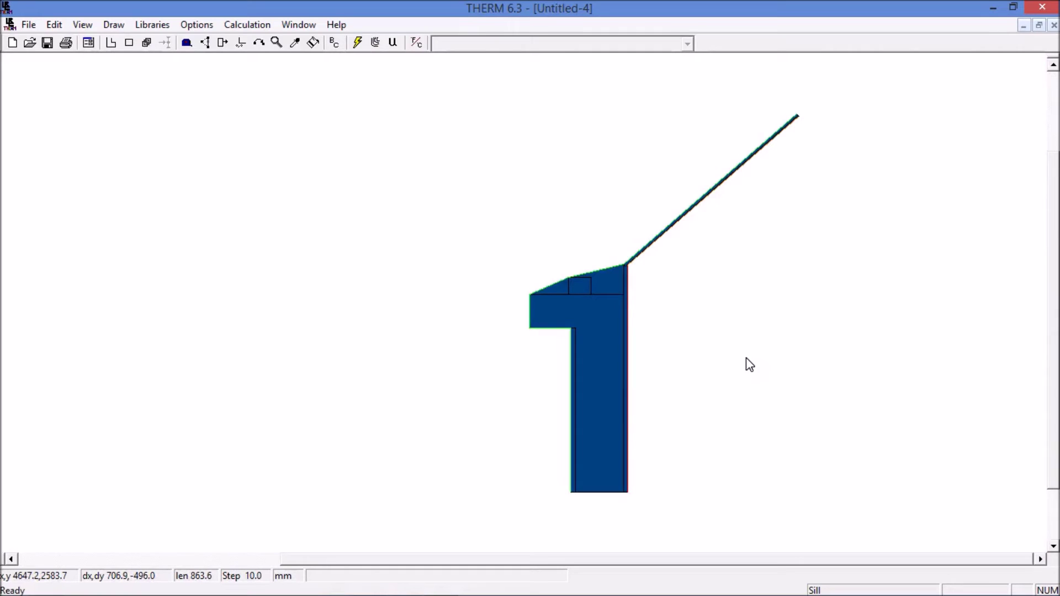
click(602, 505)
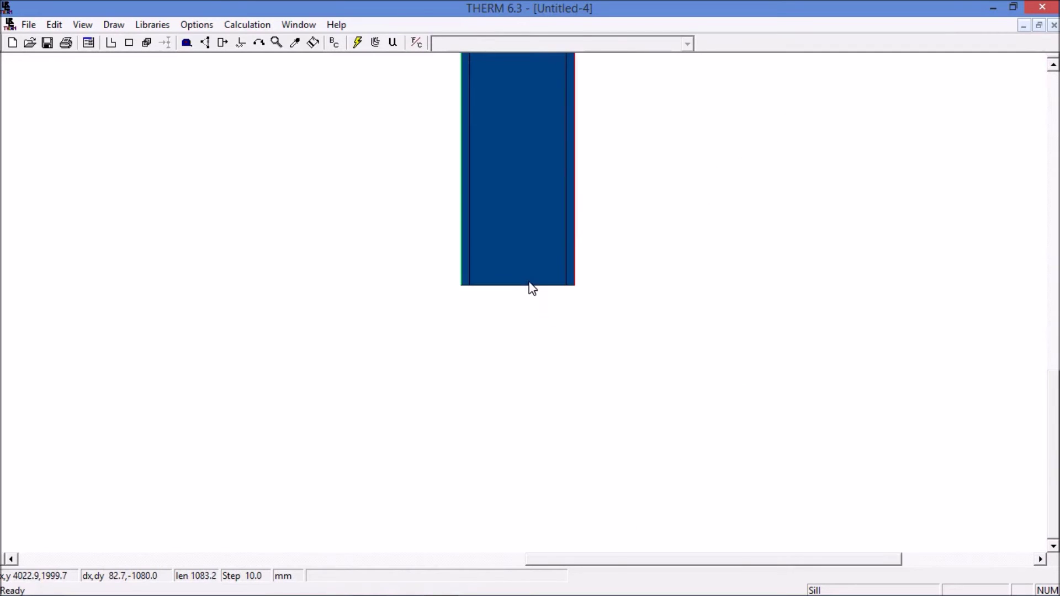
click(530, 287)
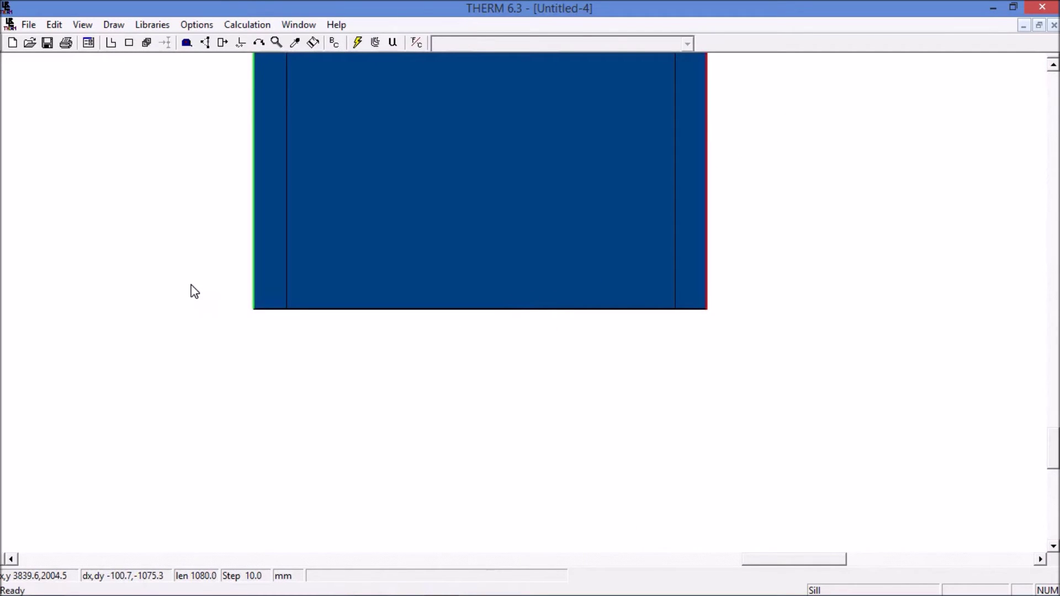
right_click(538, 376)
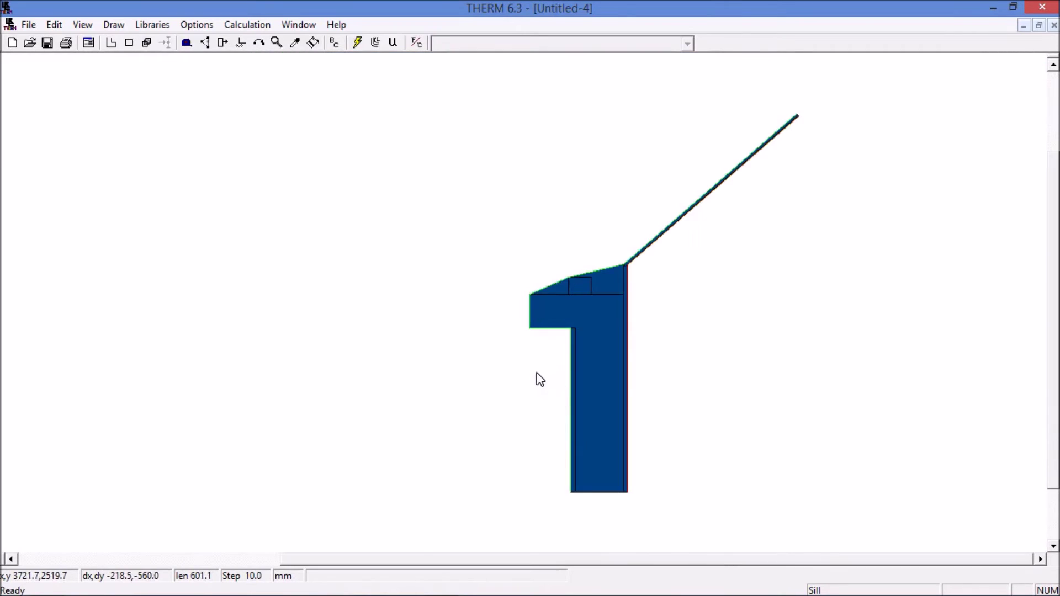
click(797, 118)
click(544, 314)
click(523, 301)
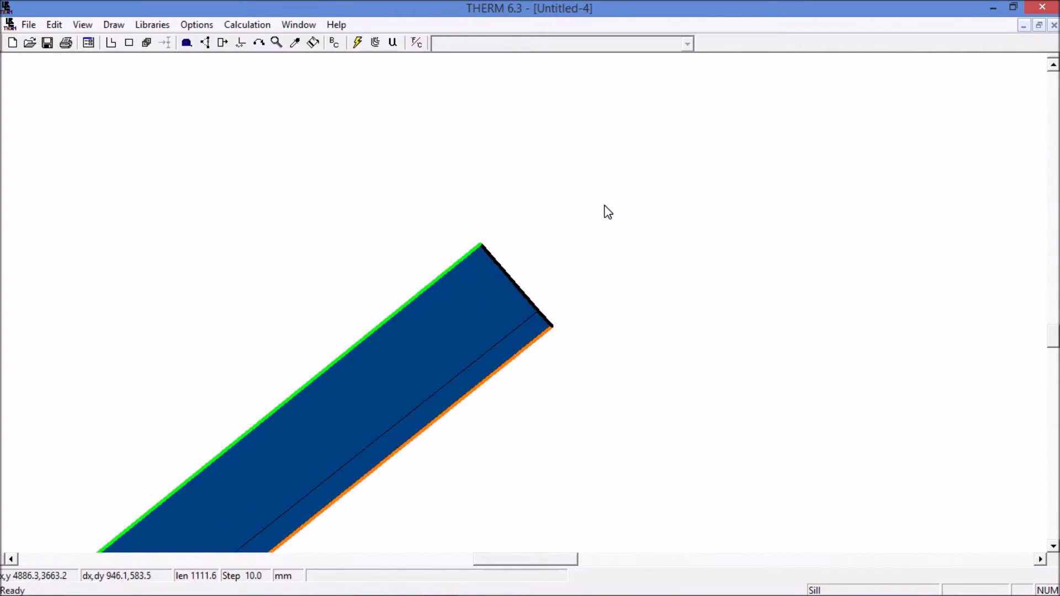
right_click(675, 224)
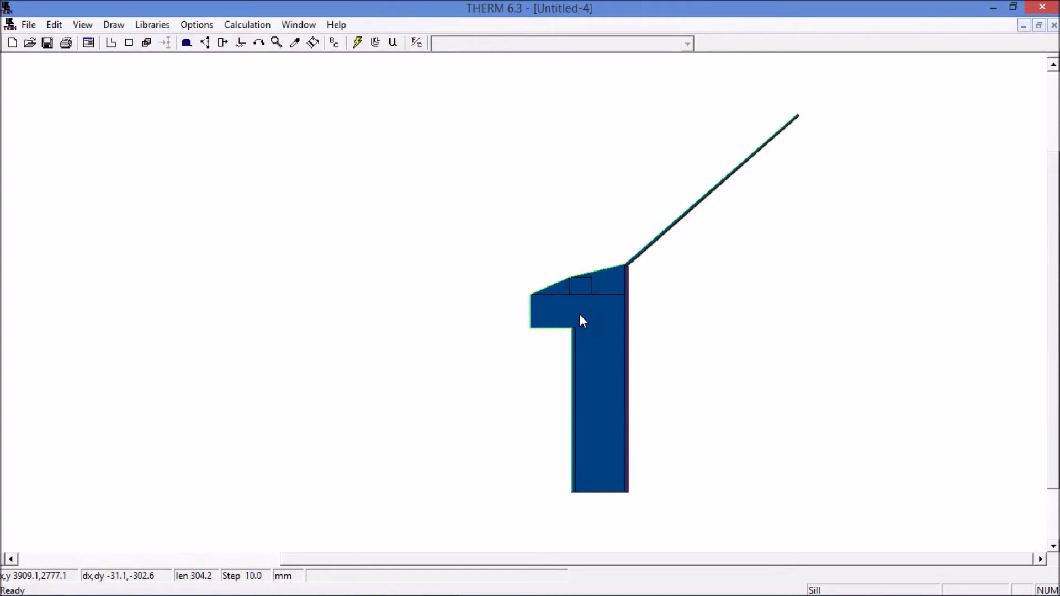
- Open the material library and look through the list of existing materials
scroll(575, 326, up, 1)
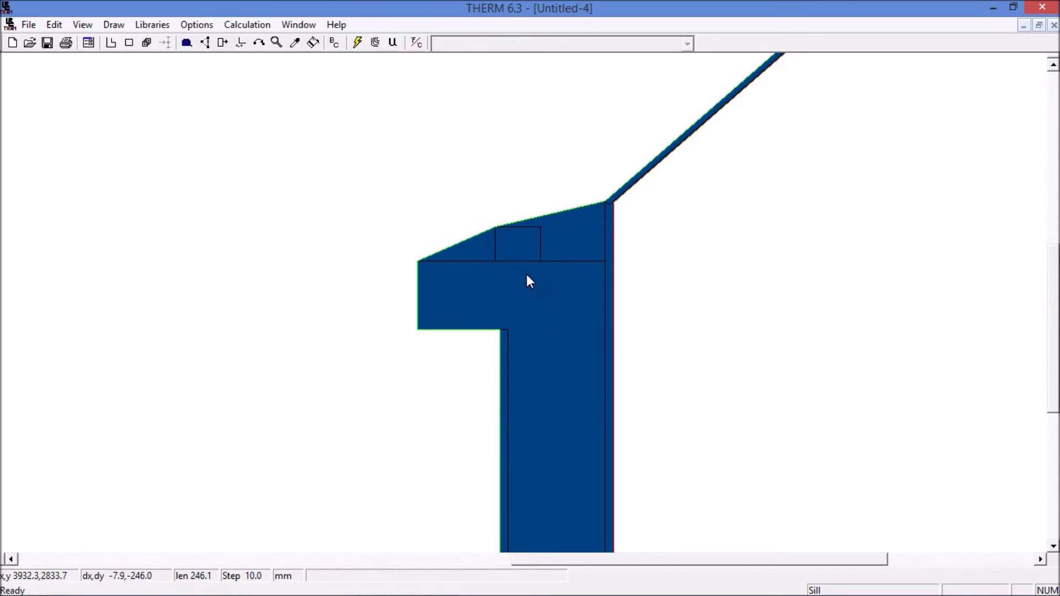
click(566, 338)
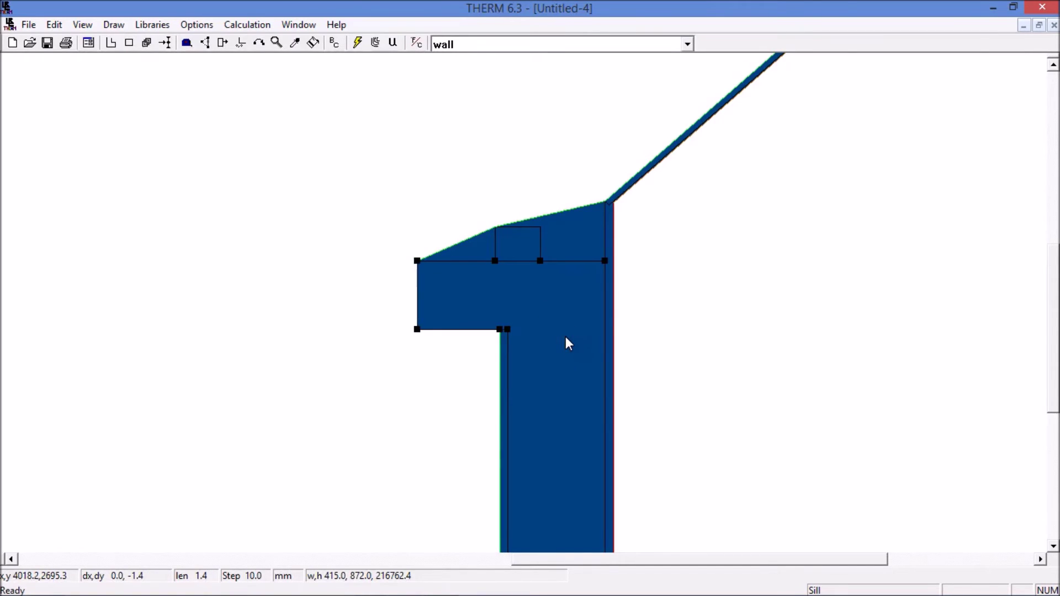
click(342, 168)
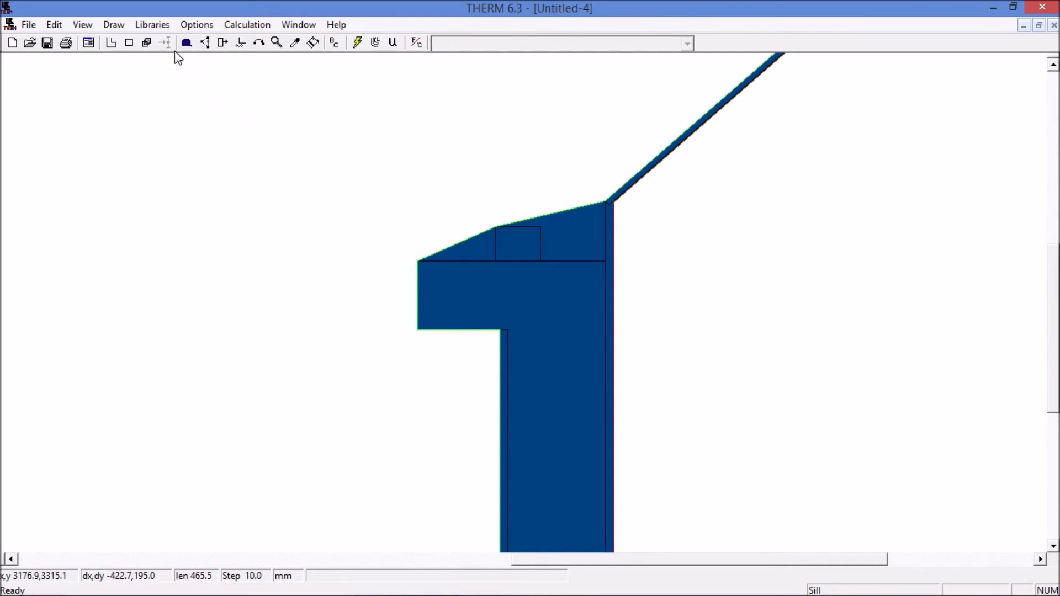
click(157, 29)
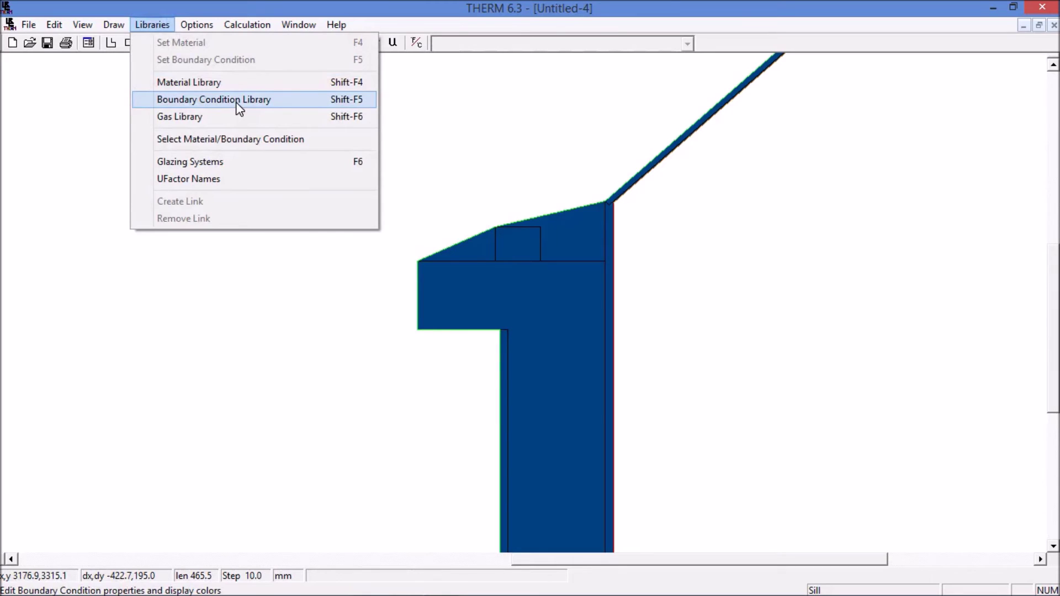
click(208, 83)
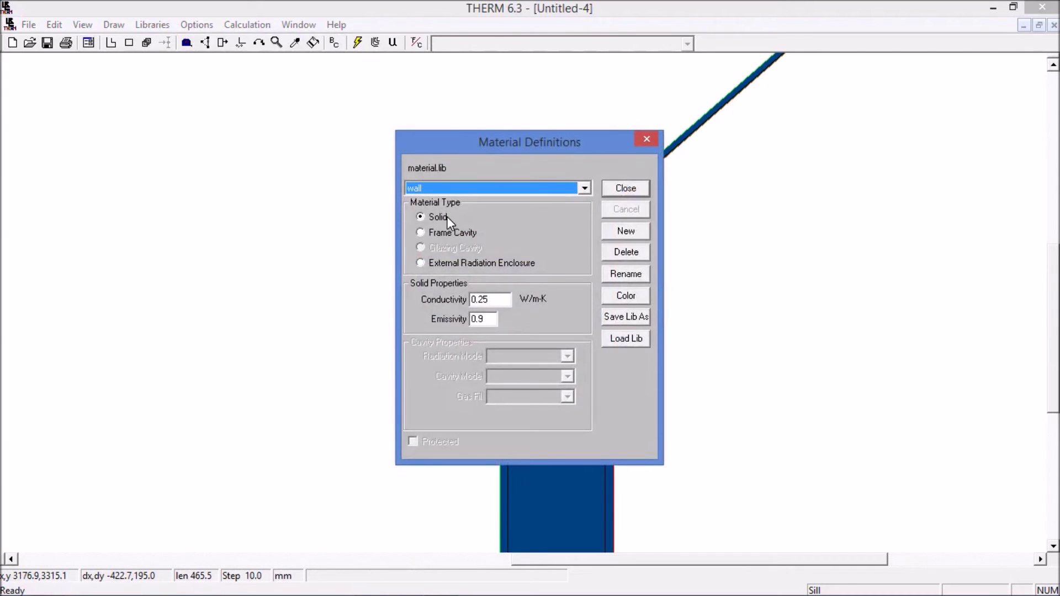
click(584, 188)
drag(591, 370, 598, 281)
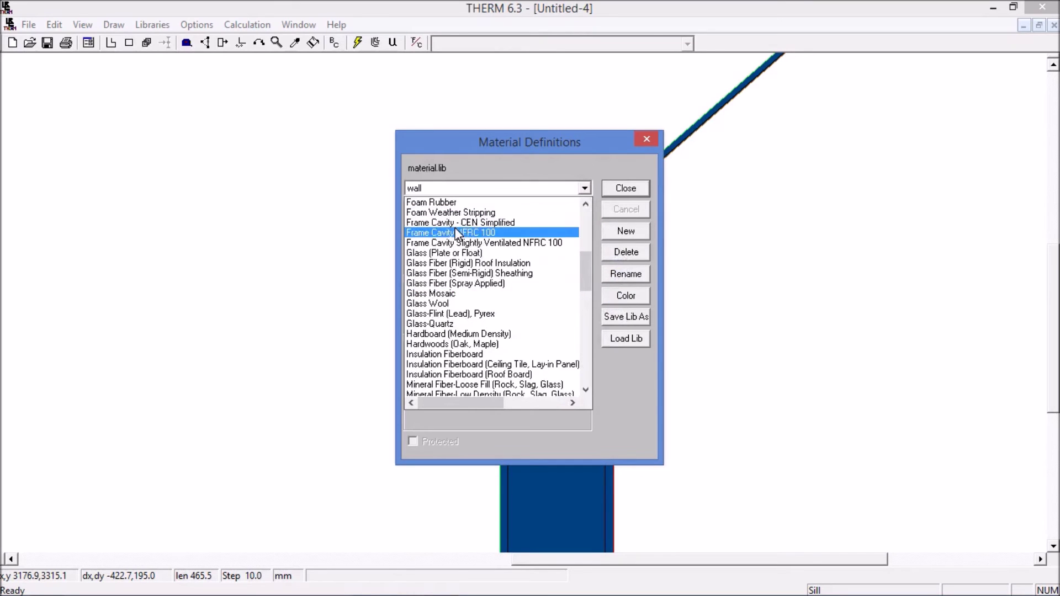
mouse_move(588, 267)
mouse_down()
mouse_move(585, 370)
mouse_move(587, 227)
mouse_up()
scroll(581, 353, down, 5)
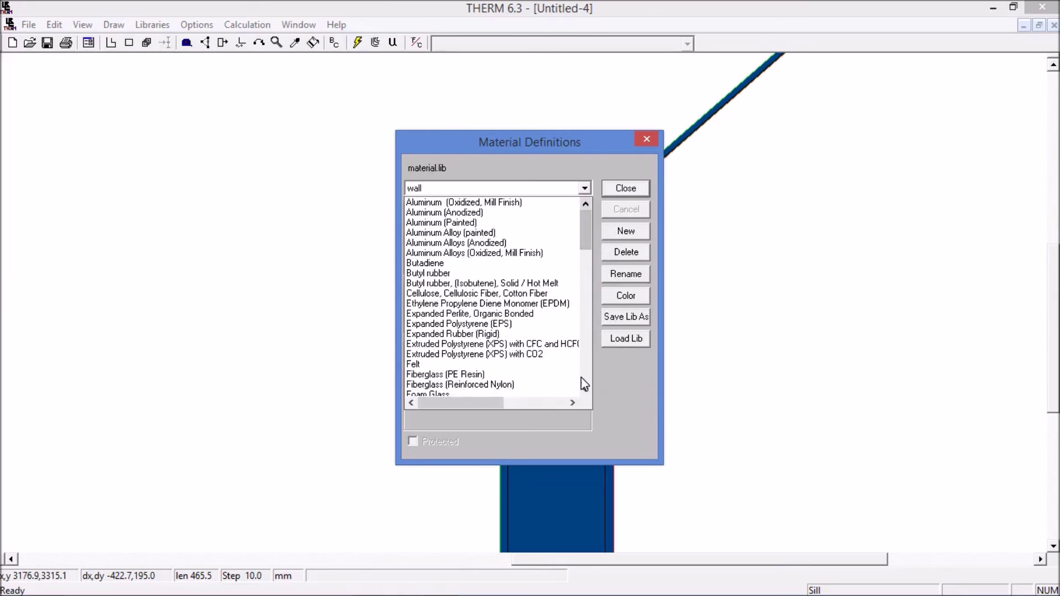
click(627, 382)
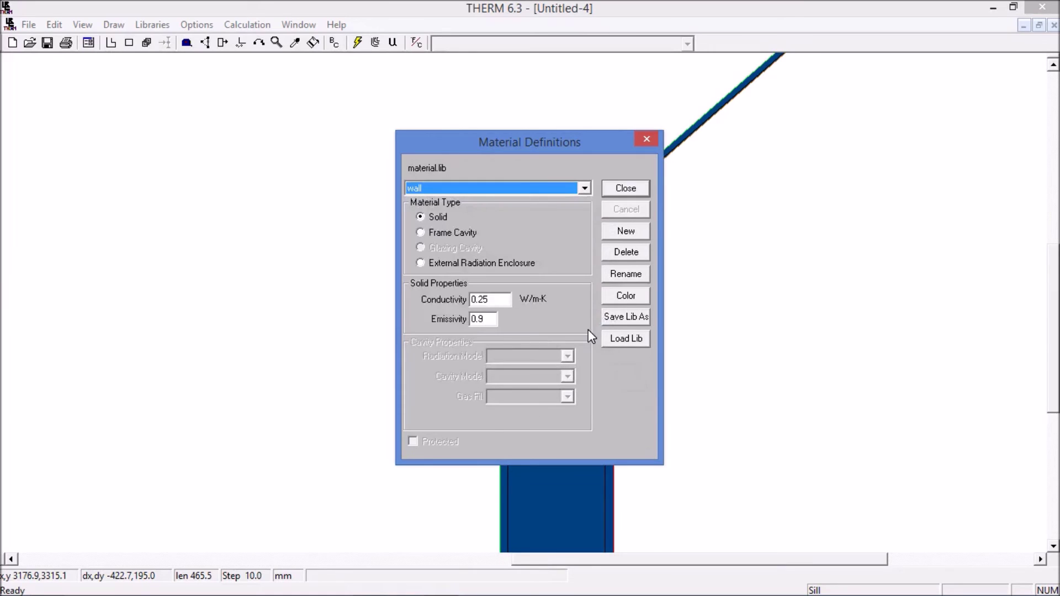
- Create a solid material named Concrete with a conductivity of 1.5 W/m-K and a grey display colour
click(626, 232)
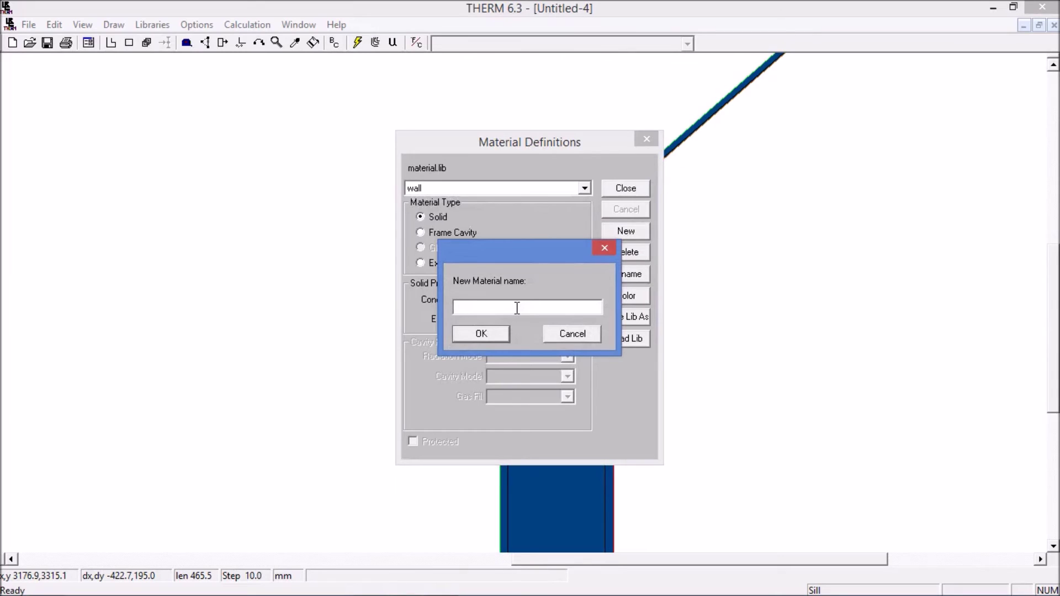
text(Concrete)
click(488, 338)
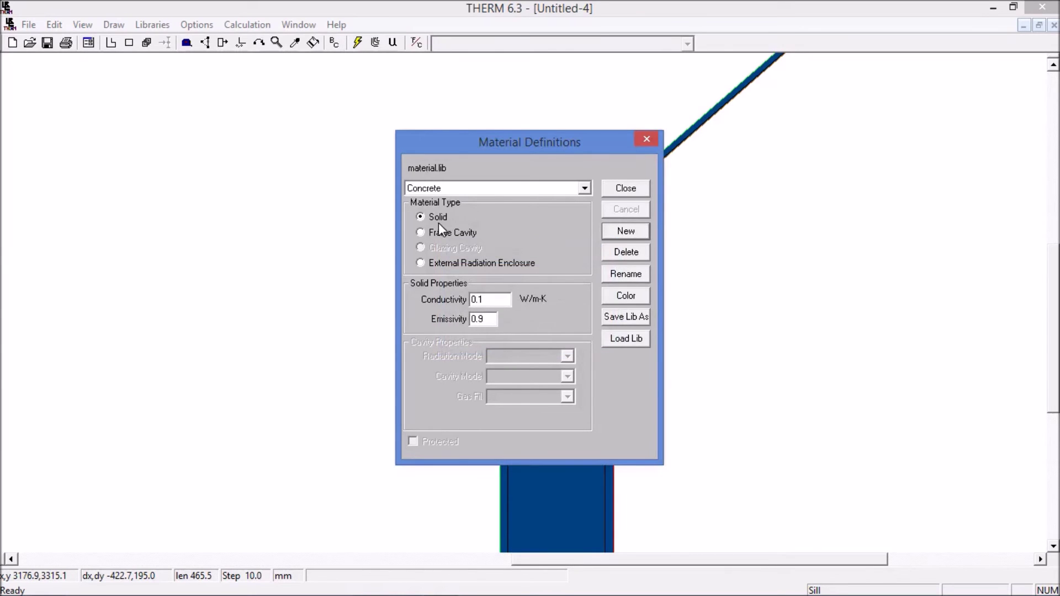
drag(489, 299, 439, 300)
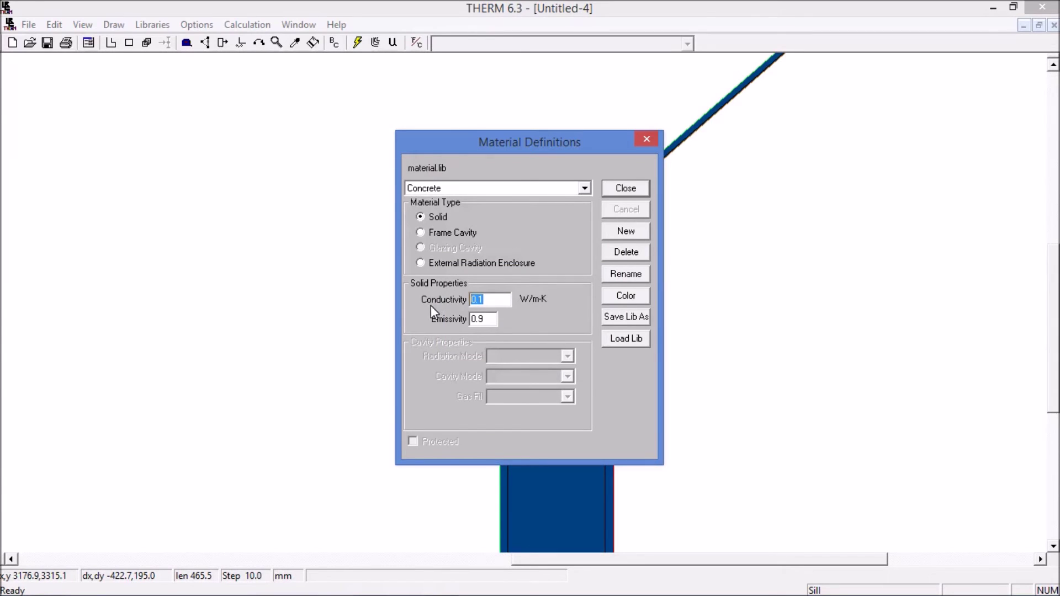
text(1.5)
drag(493, 319, 462, 320)
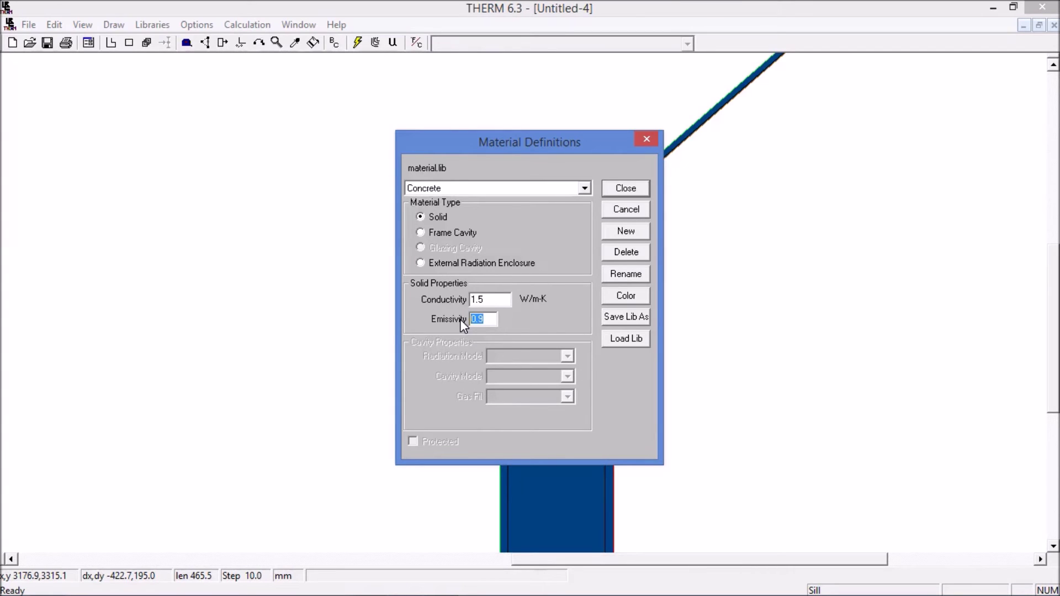
click(627, 297)
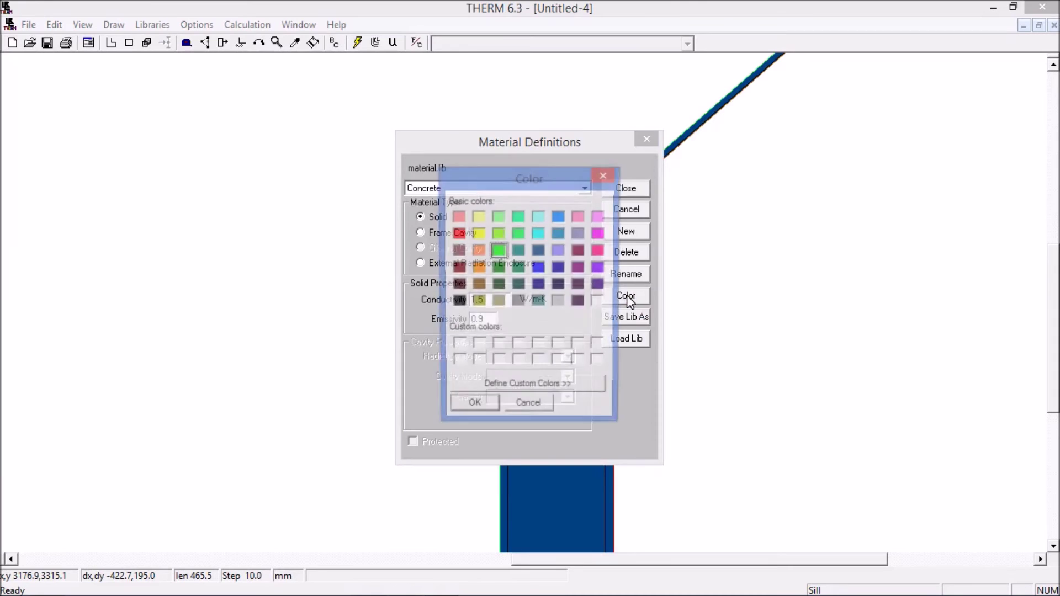
click(519, 304)
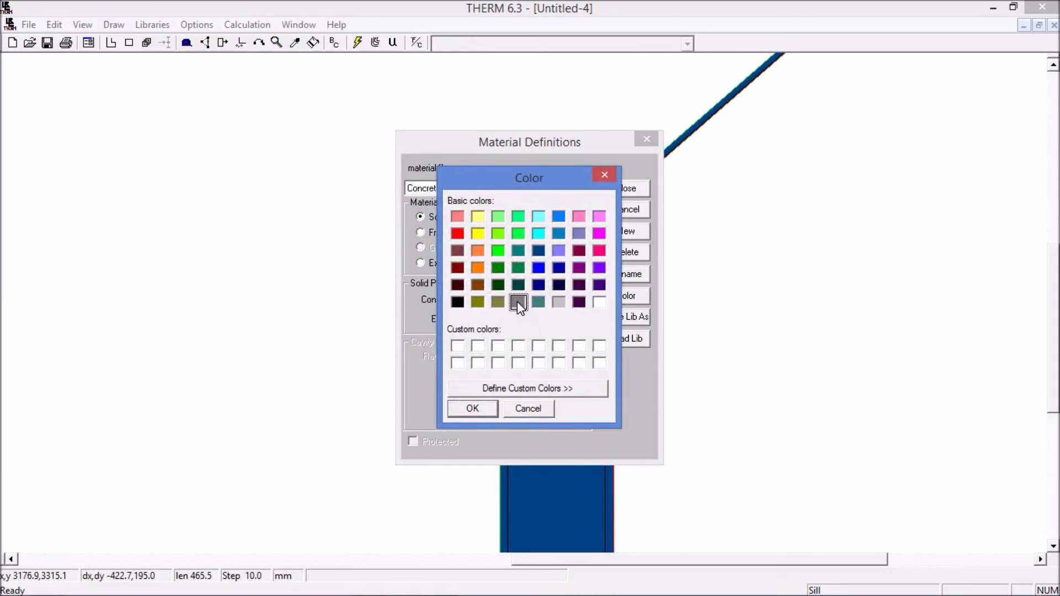
click(486, 409)
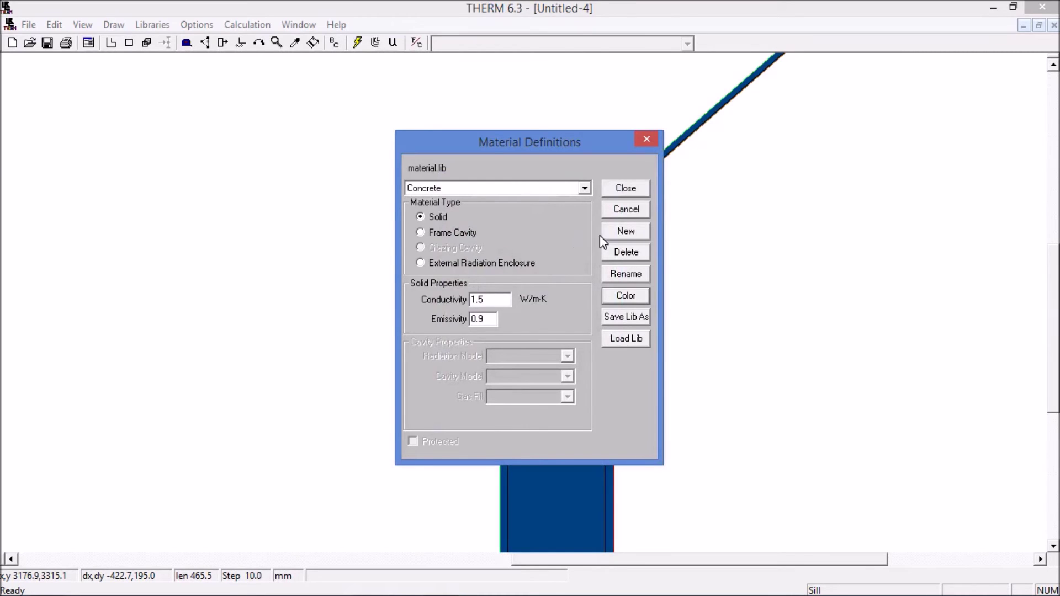
- Create a material named Timber with a conductivity of 0.14 W/m-K and a brown display colour, and close the material library
click(624, 232)
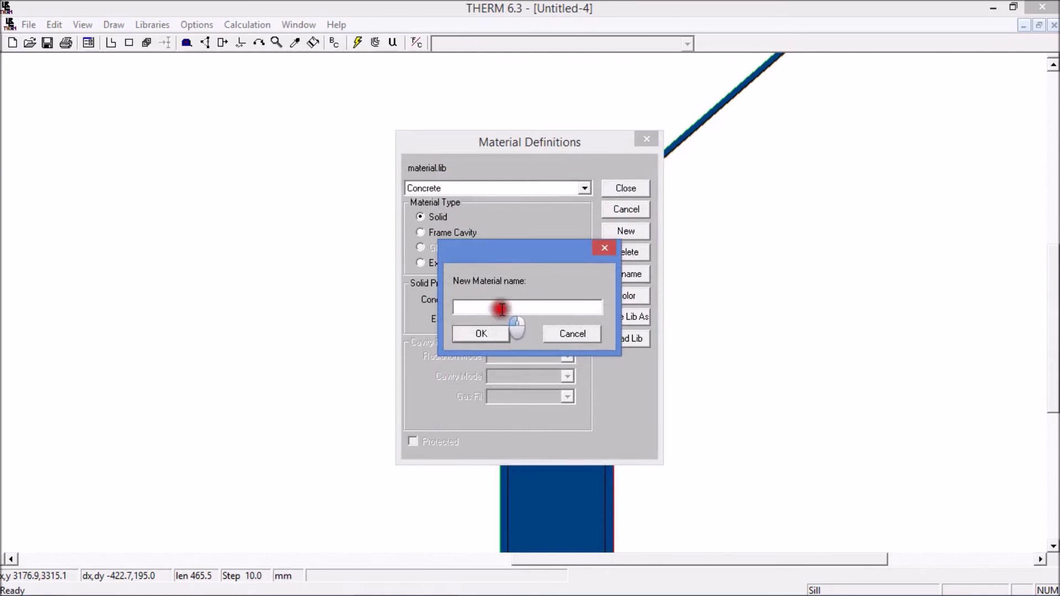
text(Timber)
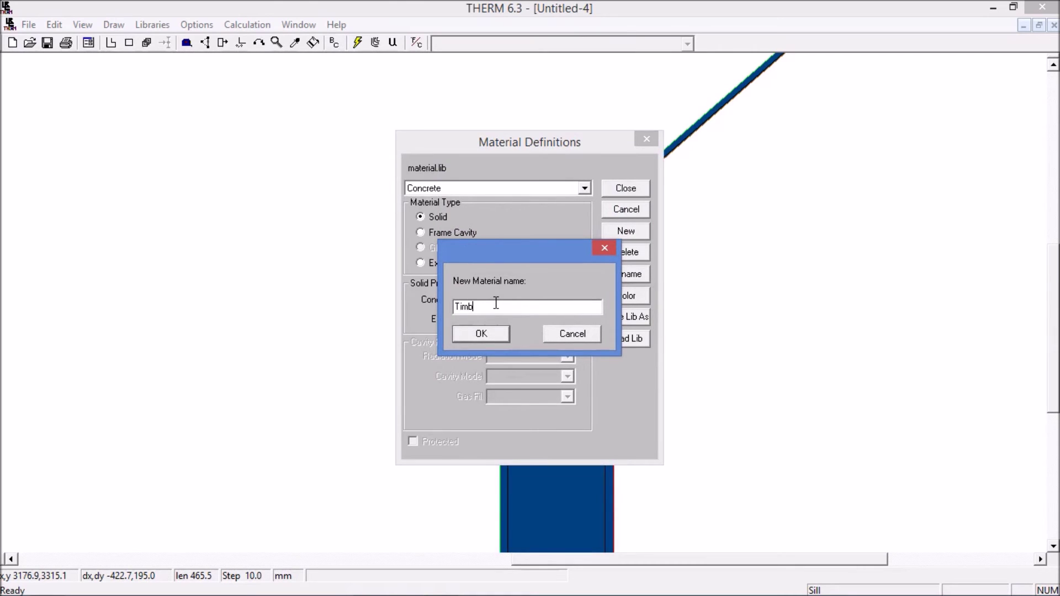
click(477, 338)
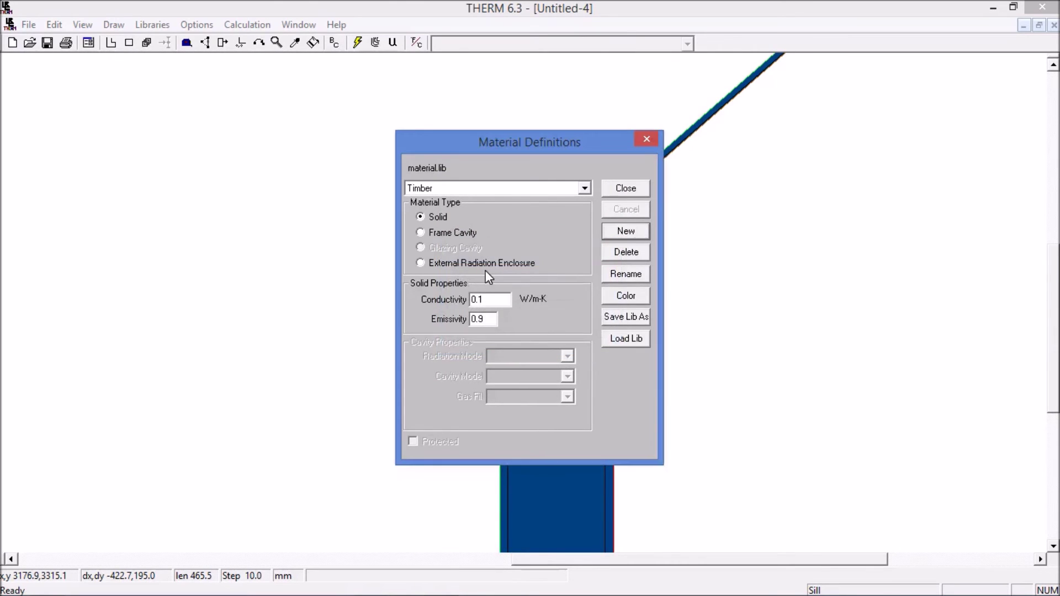
double_click(479, 299)
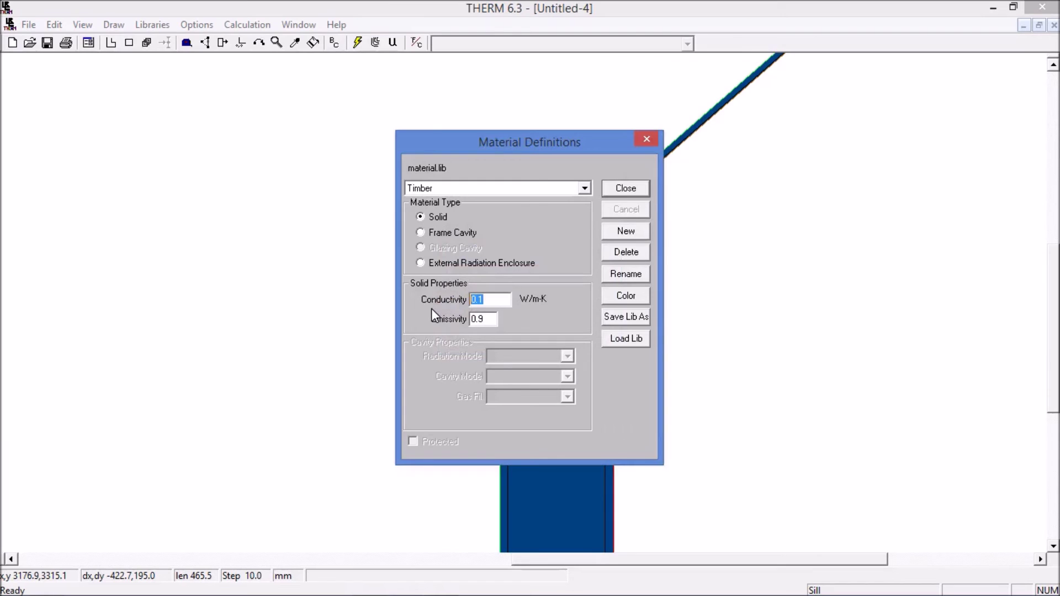
text(0.14)
click(619, 296)
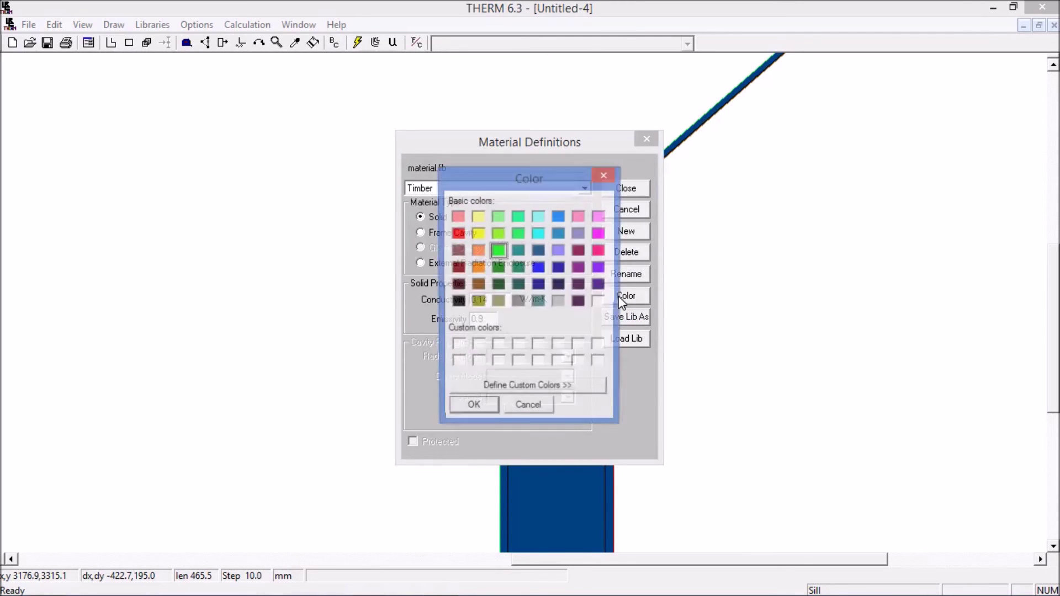
click(478, 285)
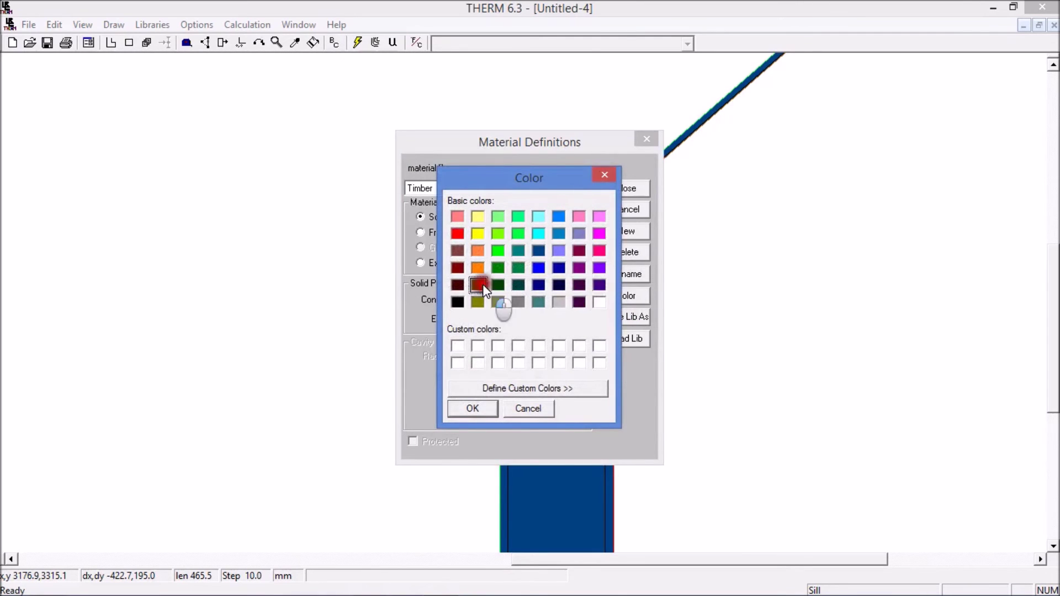
click(477, 411)
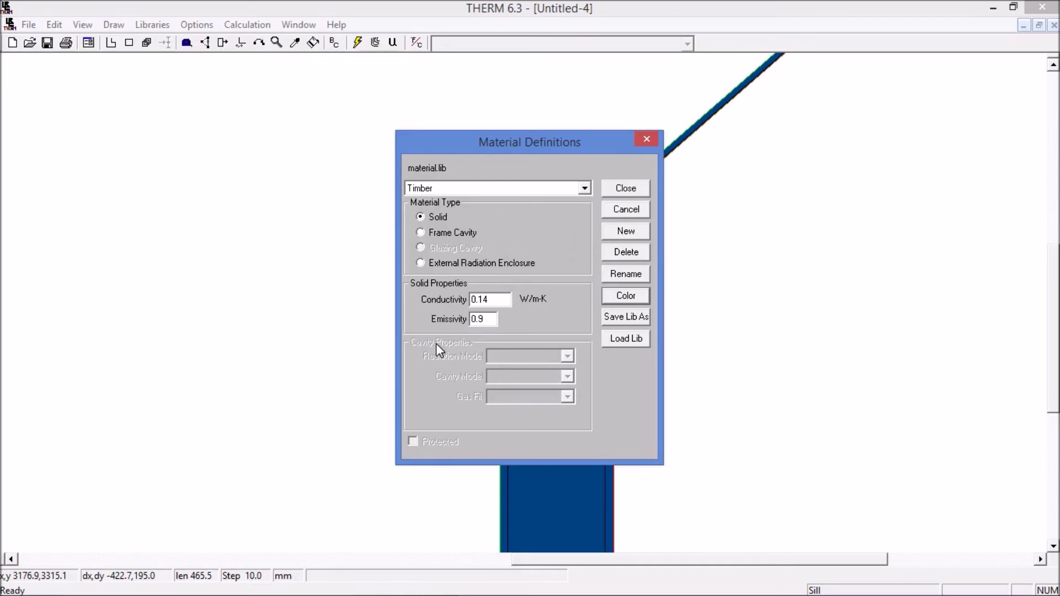
click(628, 188)
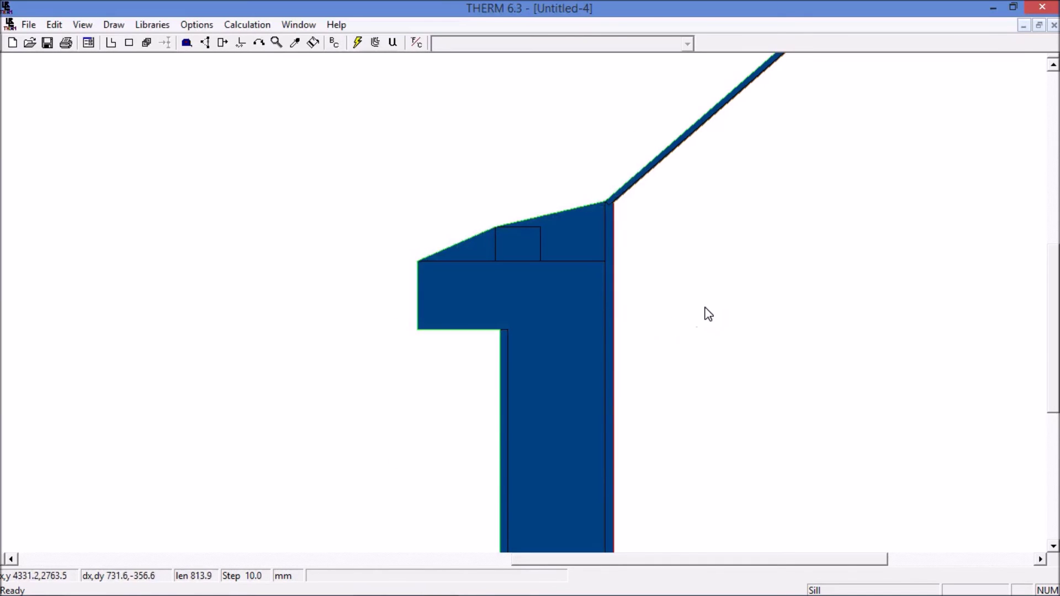
- Assign the Concrete material to the large polygon forming the wall core and the eaves projection
double_click(551, 294)
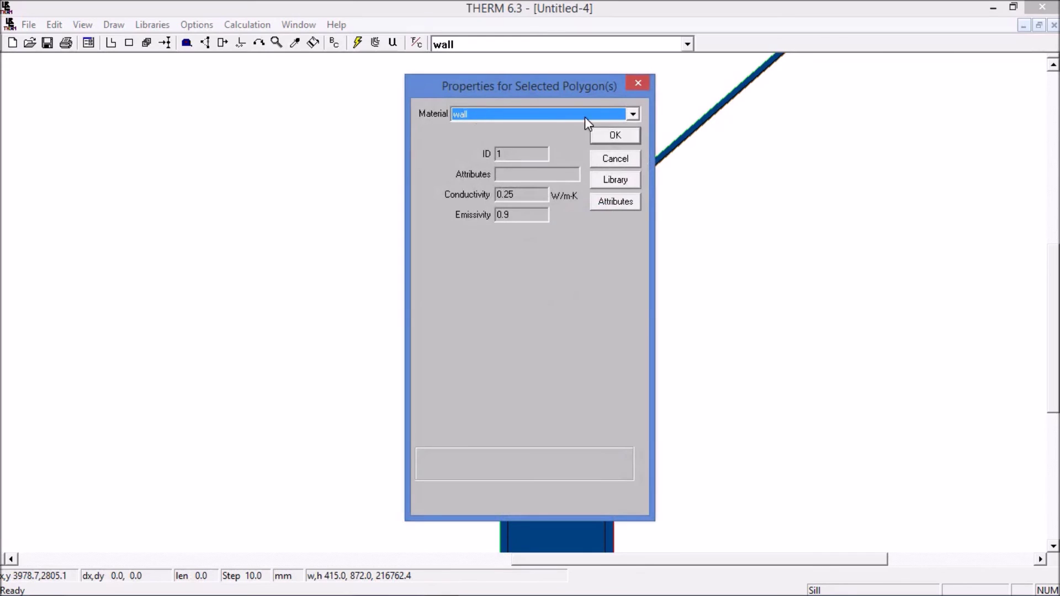
click(633, 115)
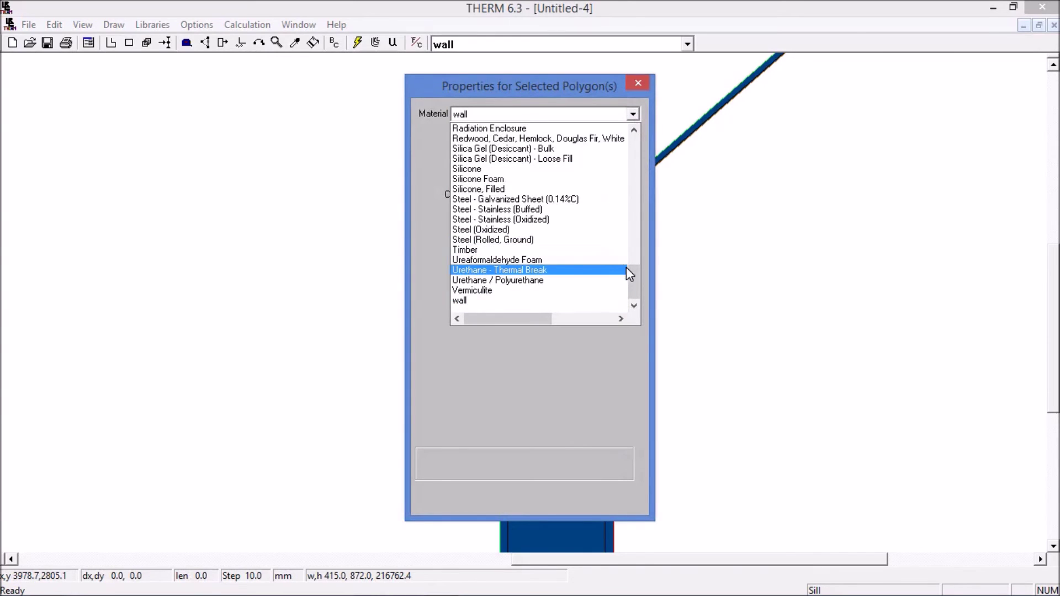
drag(635, 283, 645, 145)
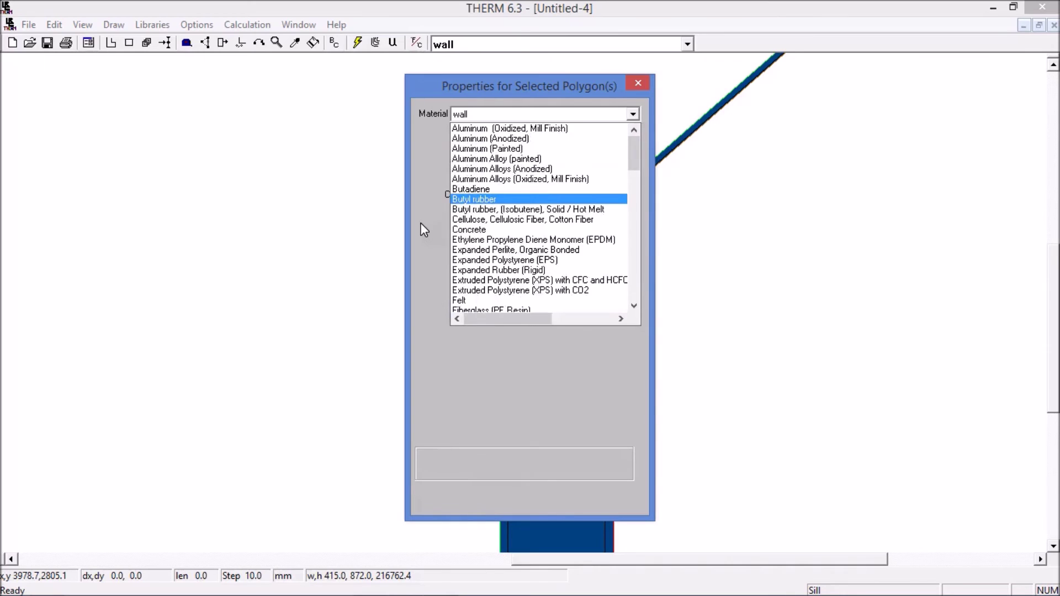
click(478, 230)
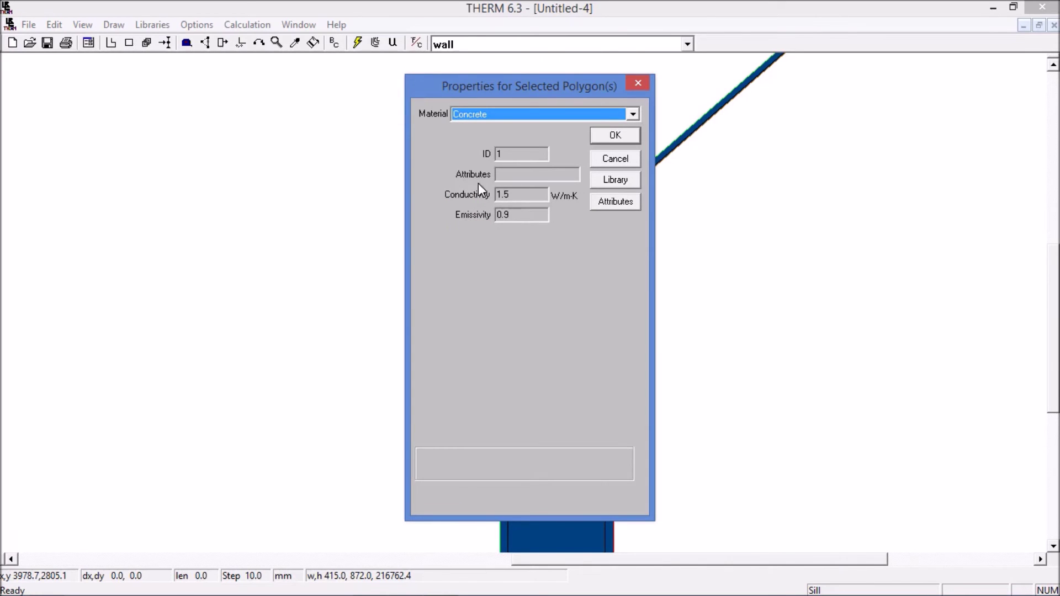
click(613, 136)
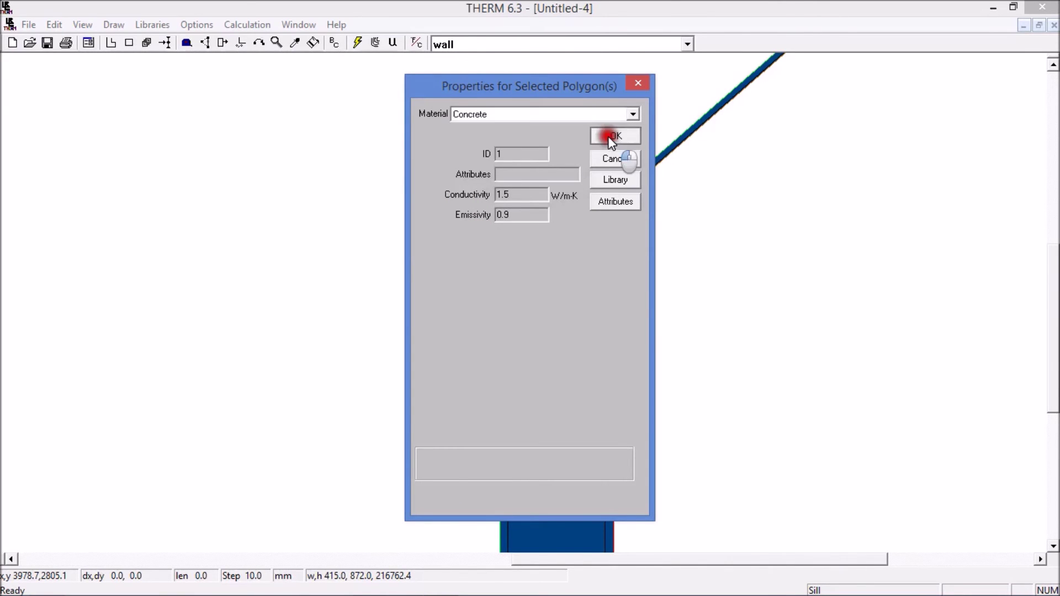
click(672, 283)
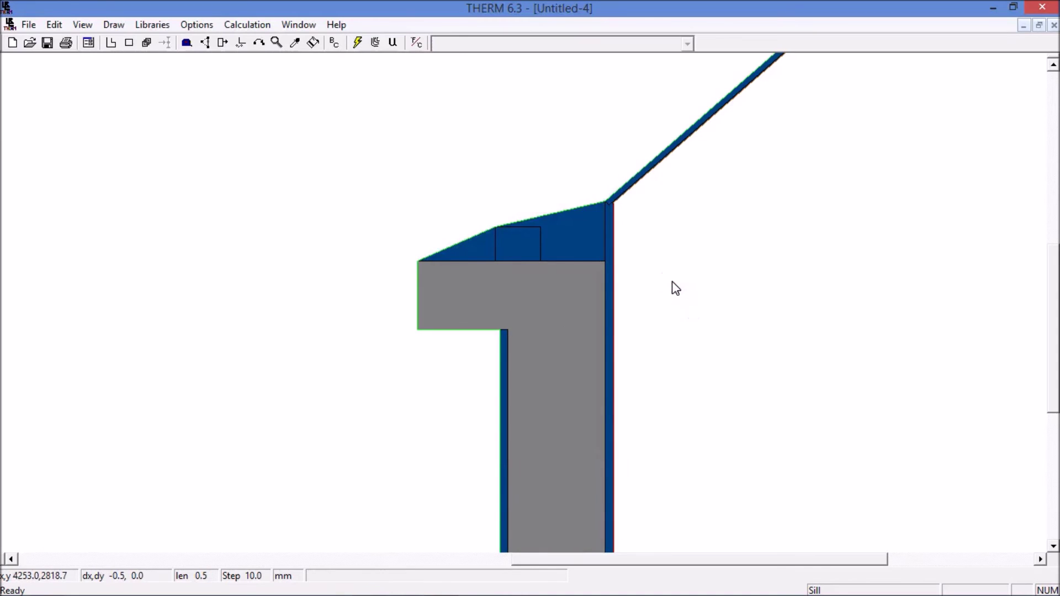
- Assign the Timber material to the small rectangular plate on top of the concrete, beneath the eaves slope
click(529, 251)
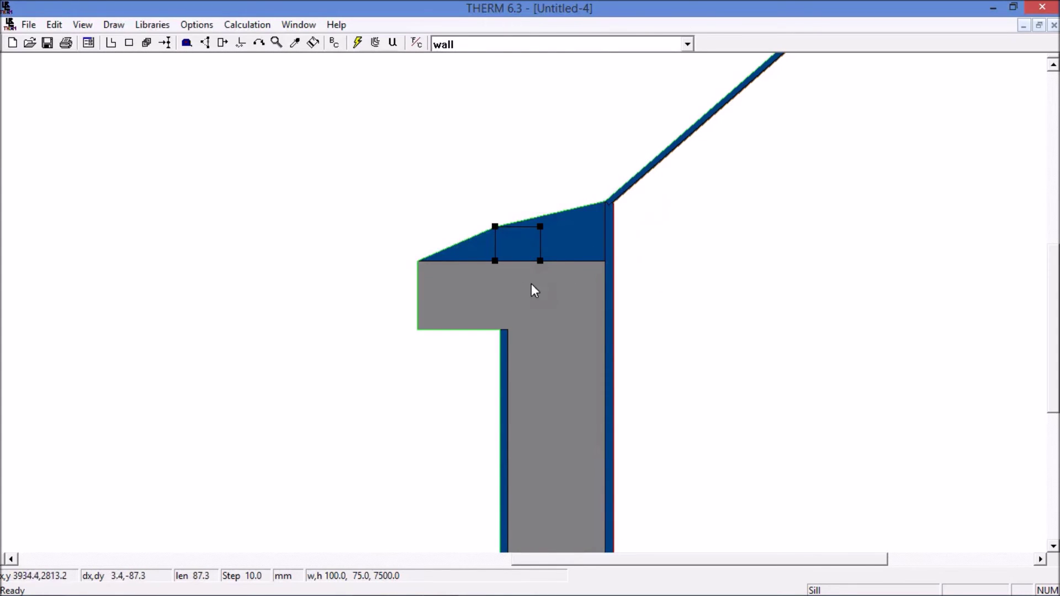
key(Escape)
double_click(519, 253)
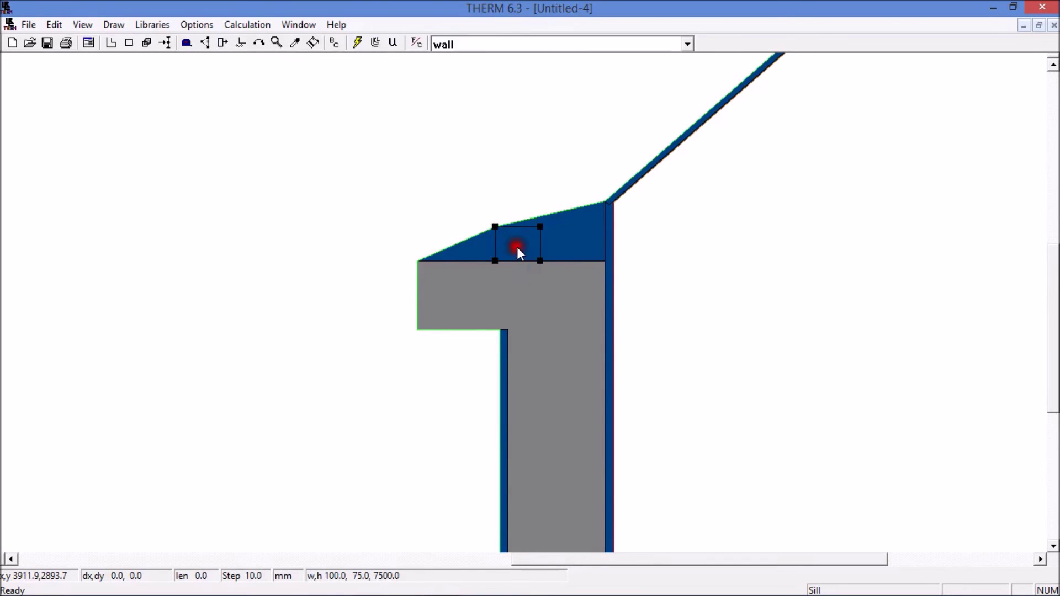
key(F4)
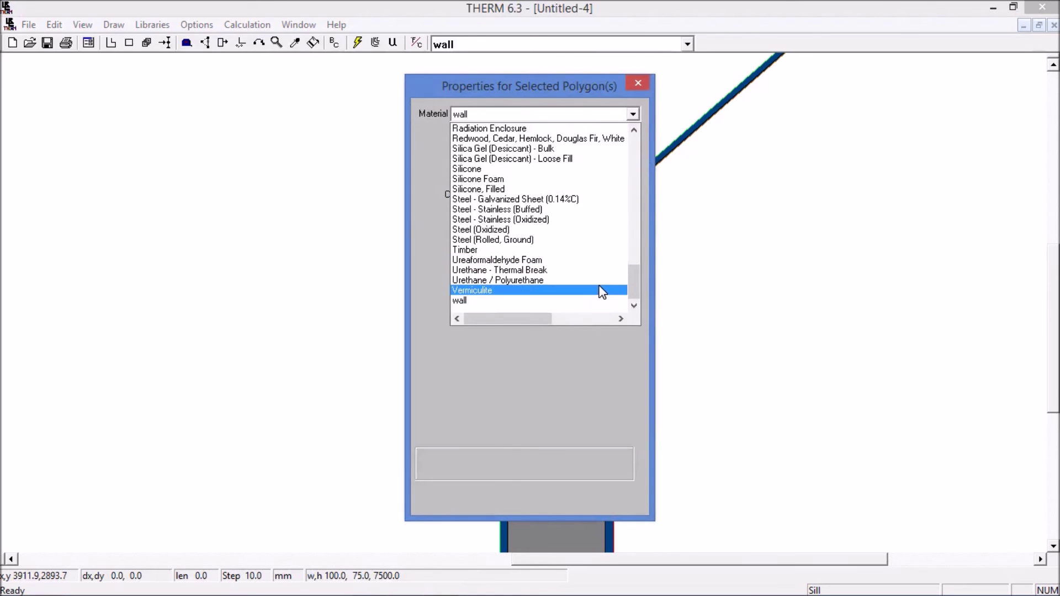
click(463, 249)
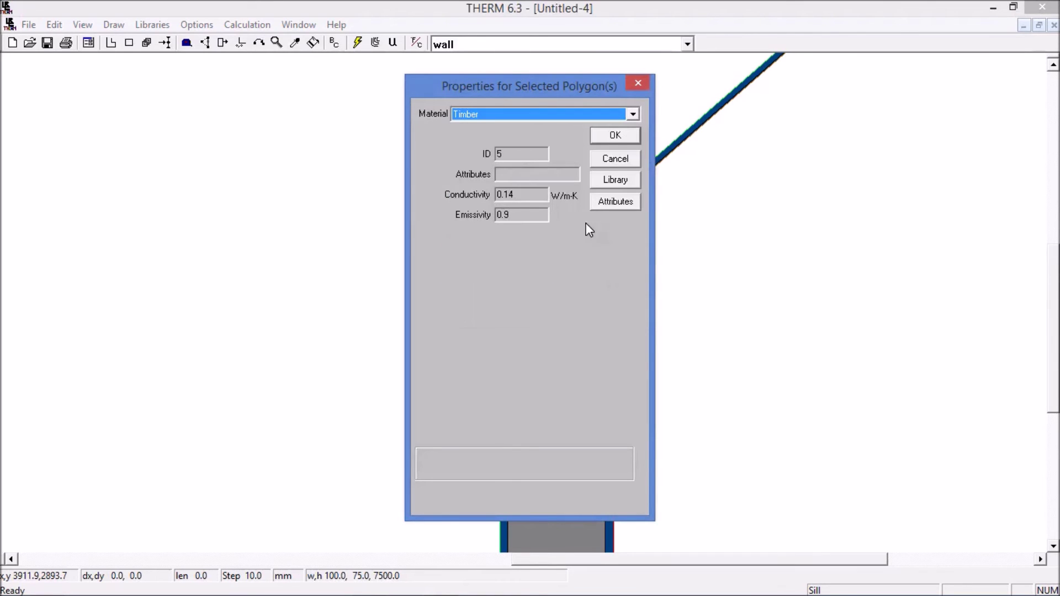
click(614, 136)
- Assign the Timber material to the two sloped eaves polygons on either side of the small rectangular plate
click(584, 234)
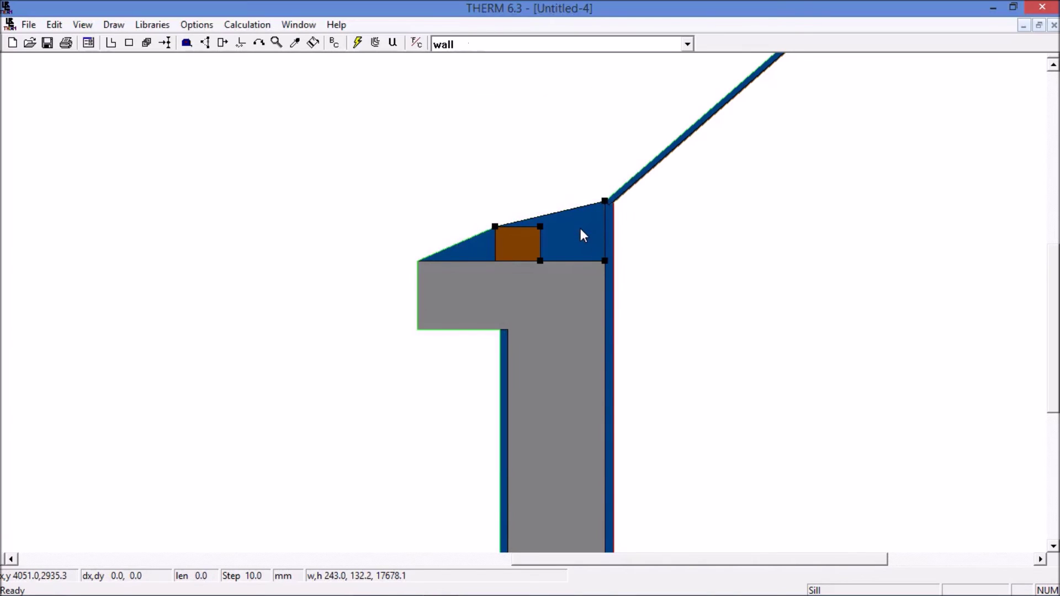
click(687, 46)
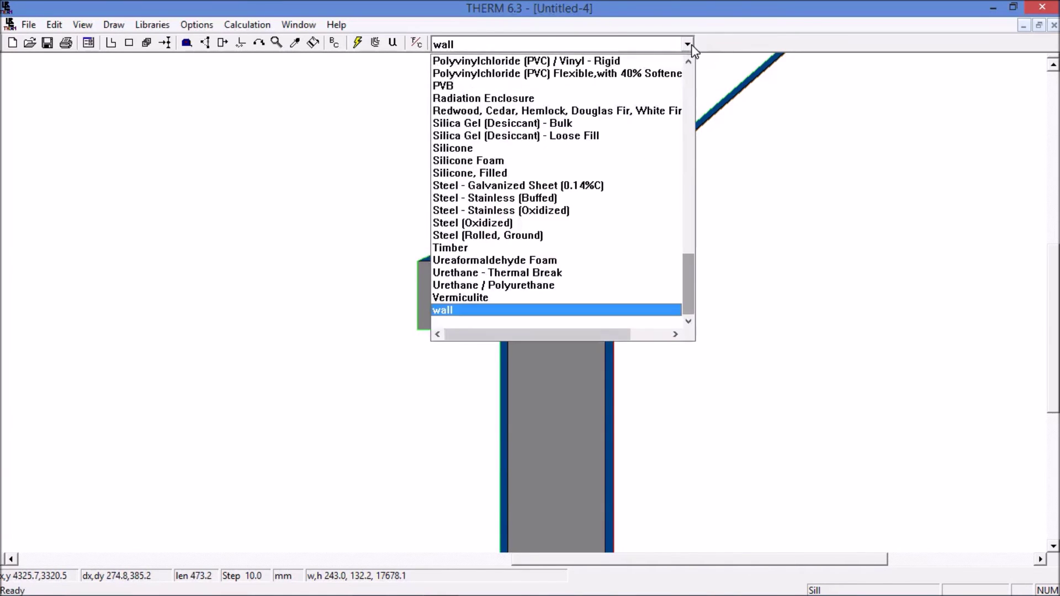
click(474, 247)
click(698, 315)
click(475, 250)
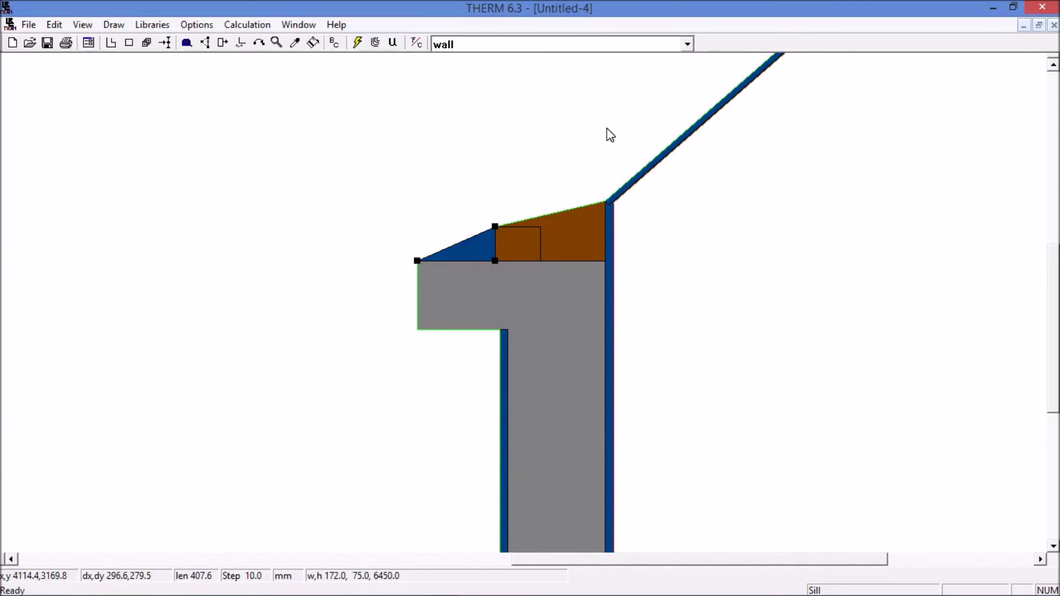
click(688, 45)
click(474, 248)
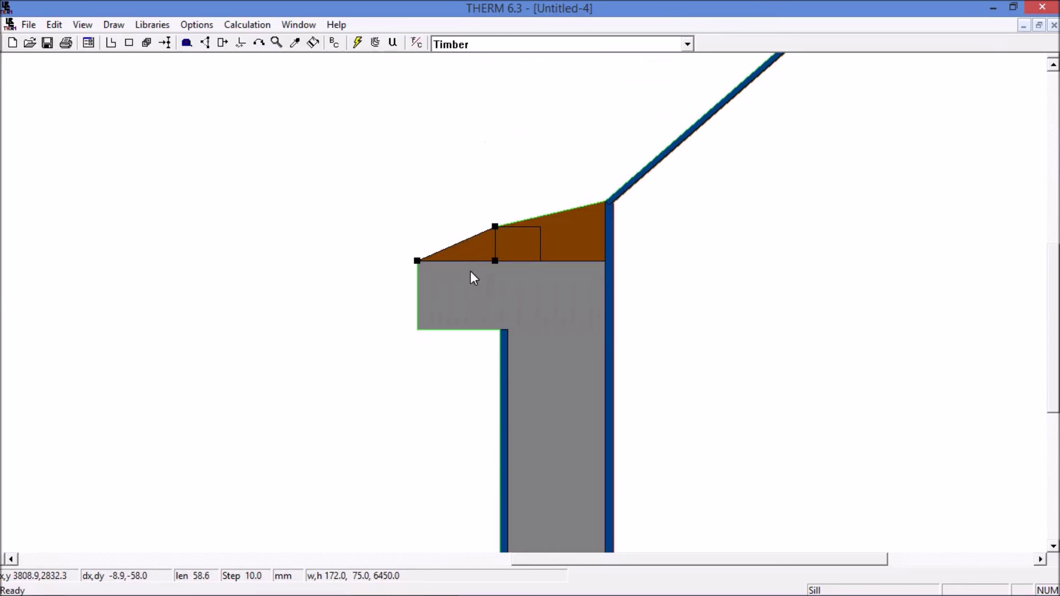
- Assign the Timber material to the thin inner lining polygon along the wall's interior face and the roof underside
click(694, 335)
click(514, 309)
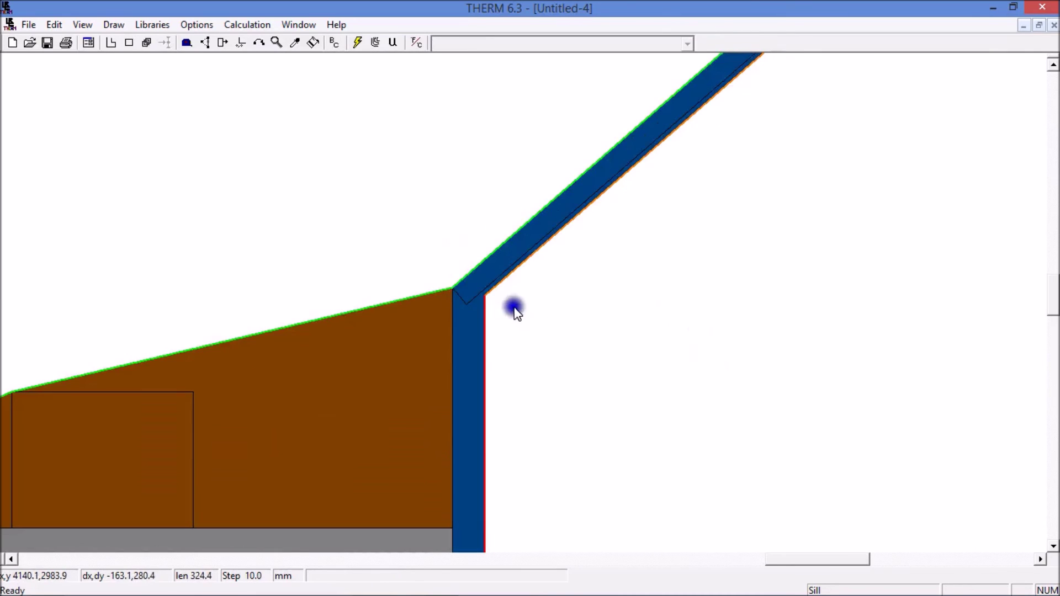
click(468, 325)
click(689, 43)
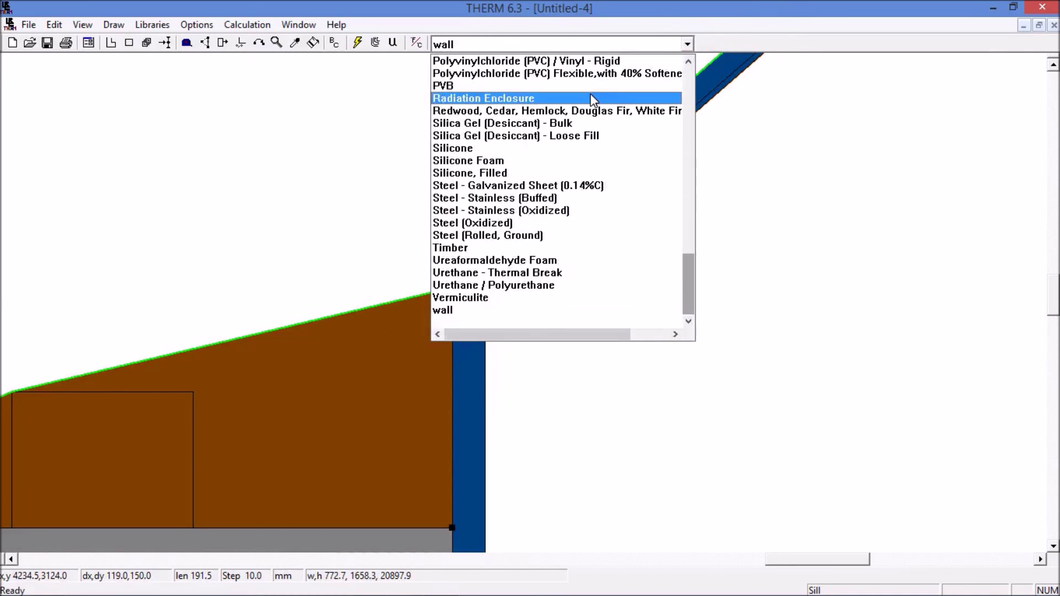
click(475, 246)
click(564, 283)
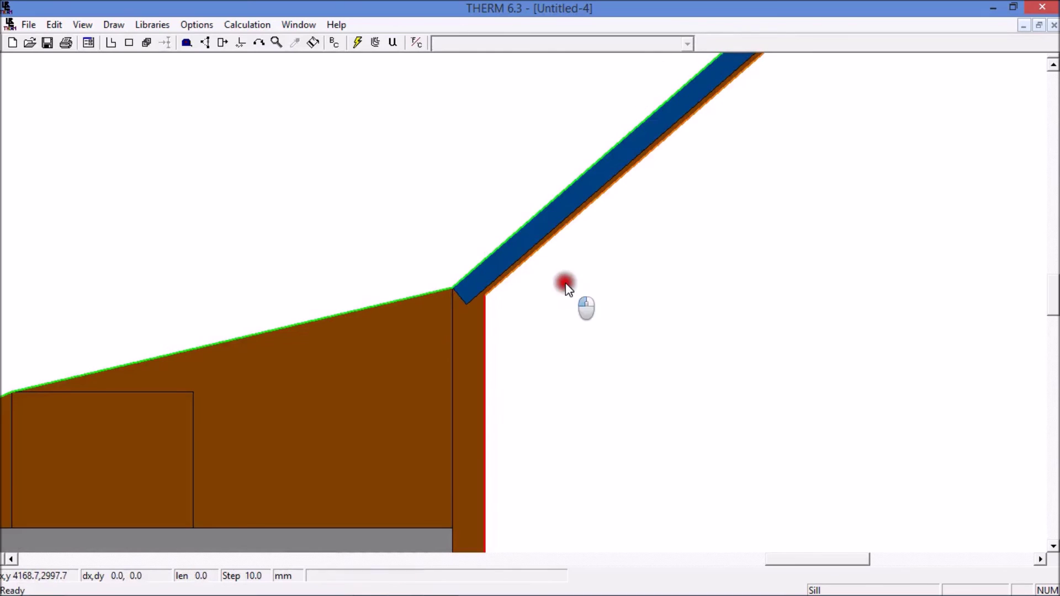
- Assign the Timber material to the sloping roof strip above the inner lining
double_click(512, 246)
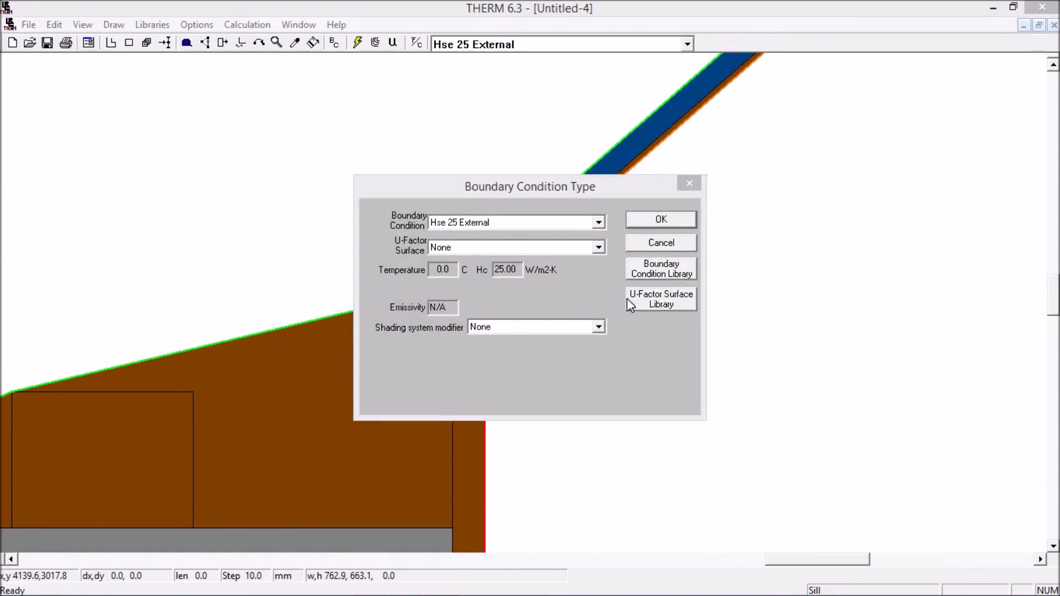
click(660, 245)
click(542, 315)
scroll(524, 297, up, 2)
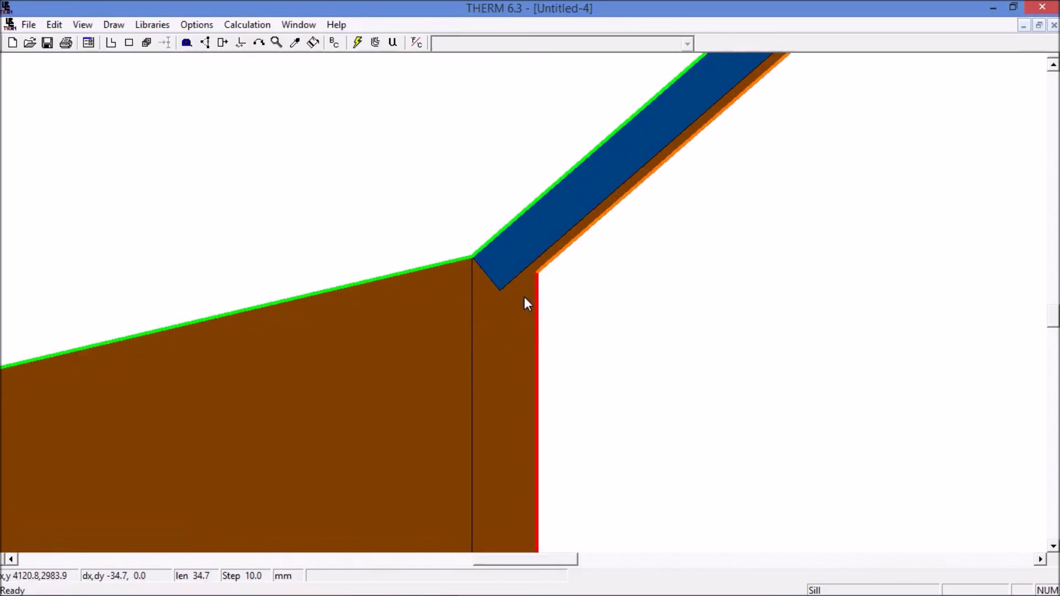
click(489, 226)
double_click(489, 226)
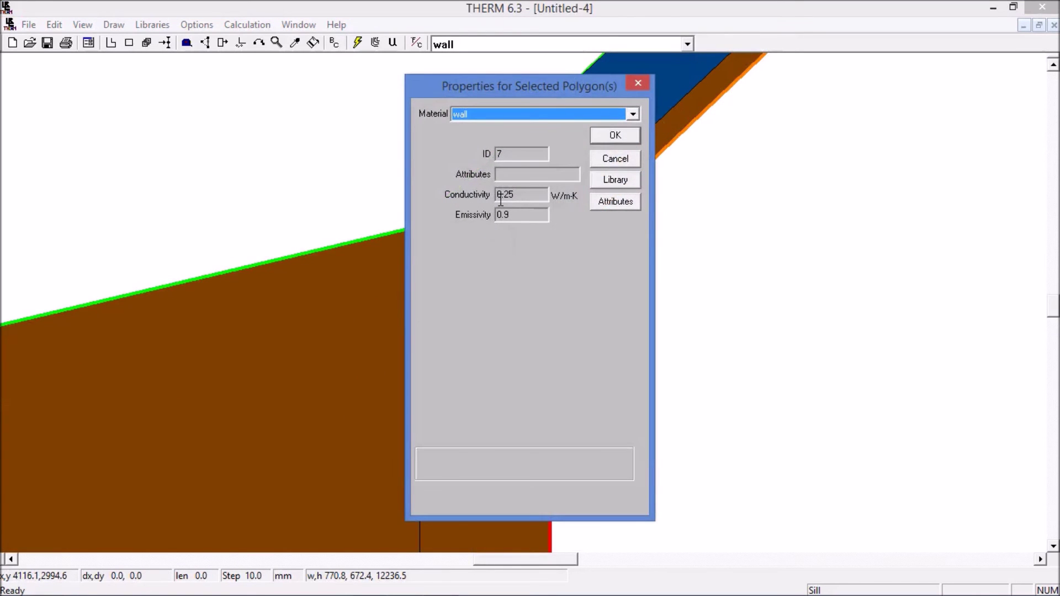
click(632, 114)
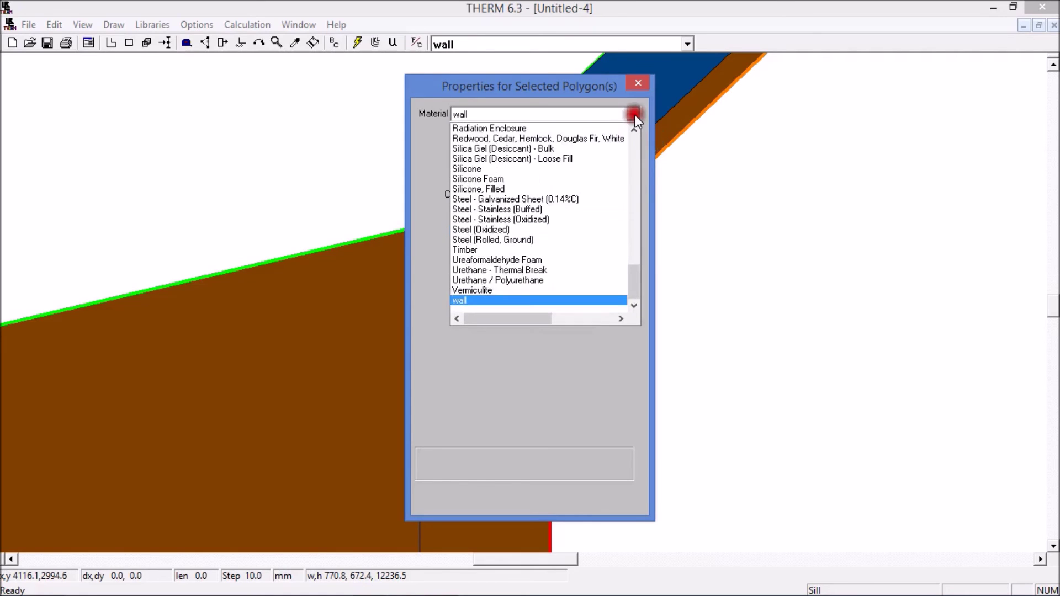
click(463, 249)
click(617, 138)
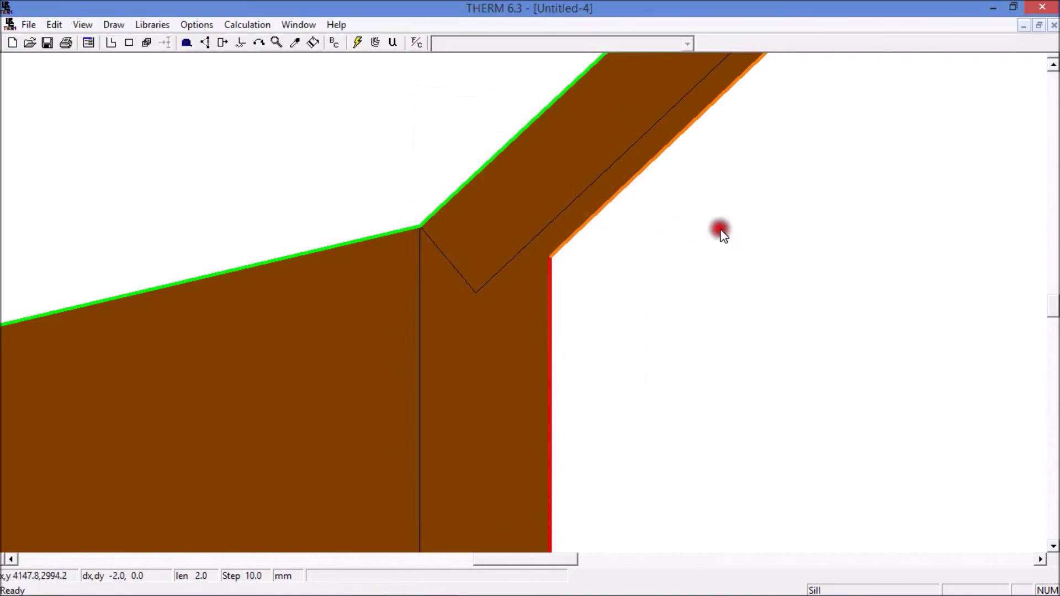
- Assign the Timber material to the thin outer lining on the wall's exterior face below the eaves projection
scroll(673, 233, down, 5)
scroll(527, 300, up, 5)
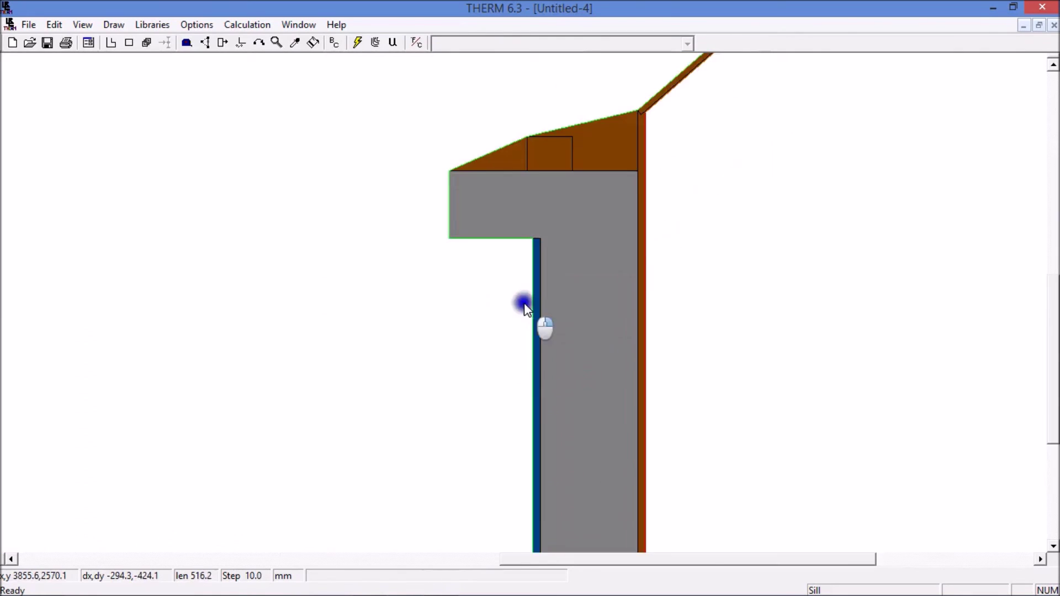
click(555, 213)
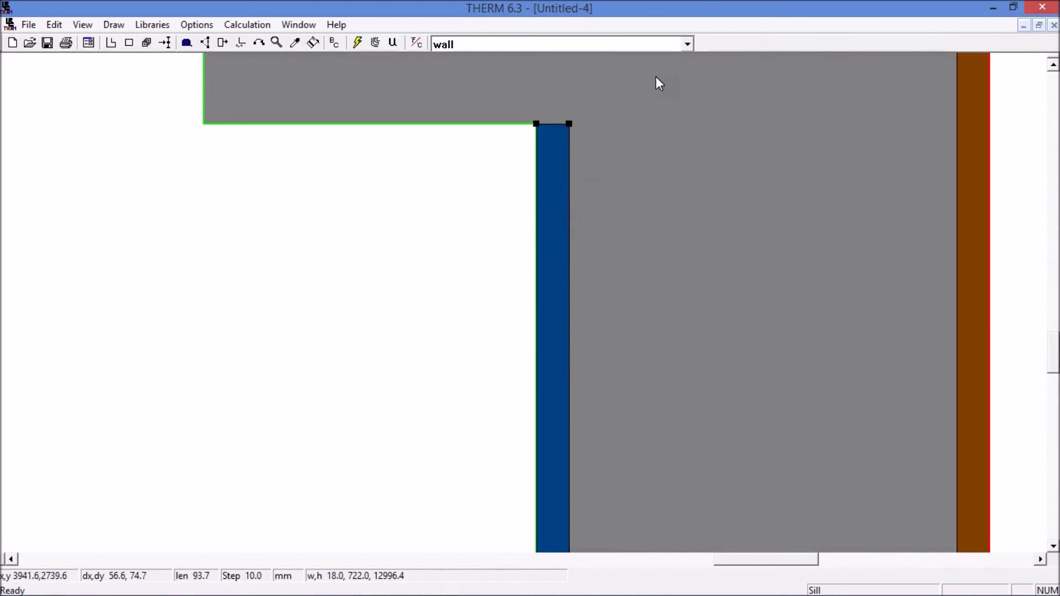
click(690, 44)
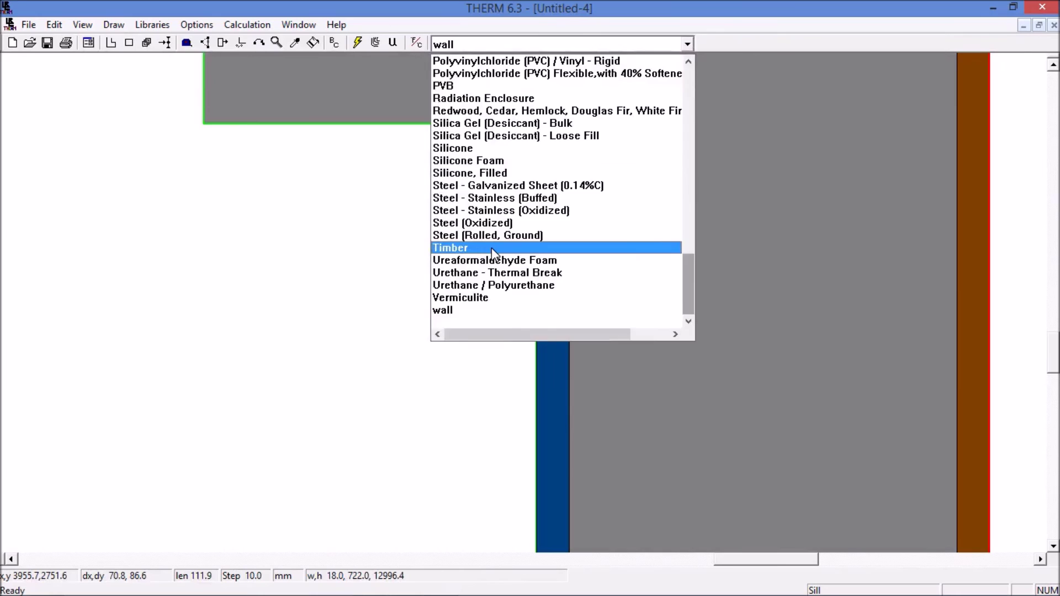
click(494, 248)
click(467, 263)
scroll(454, 254, down, 5)
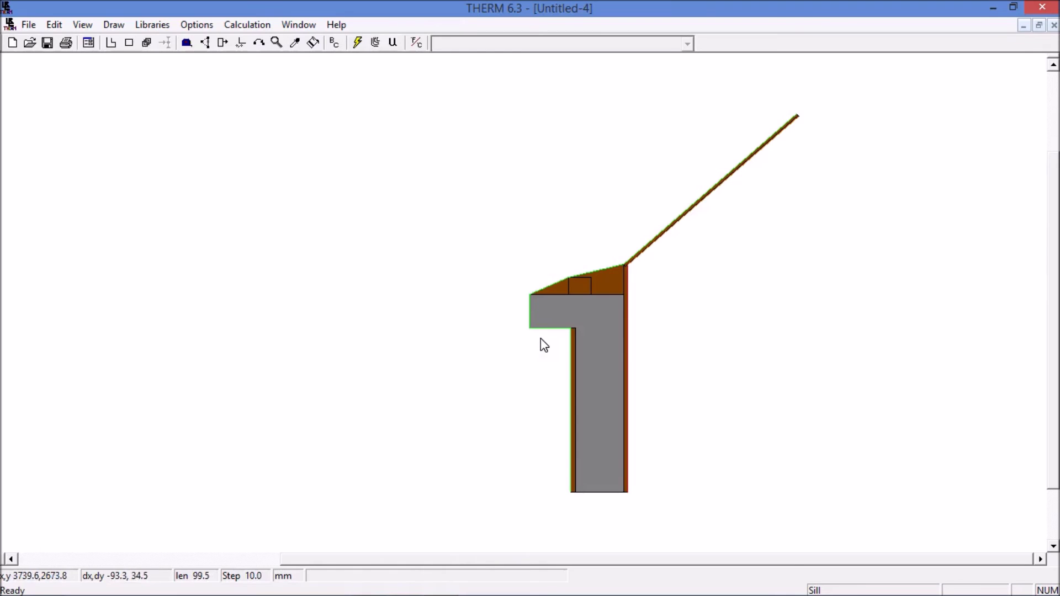
- Run the finite element calculation on the completed eaves model
scroll(526, 308, up, 2)
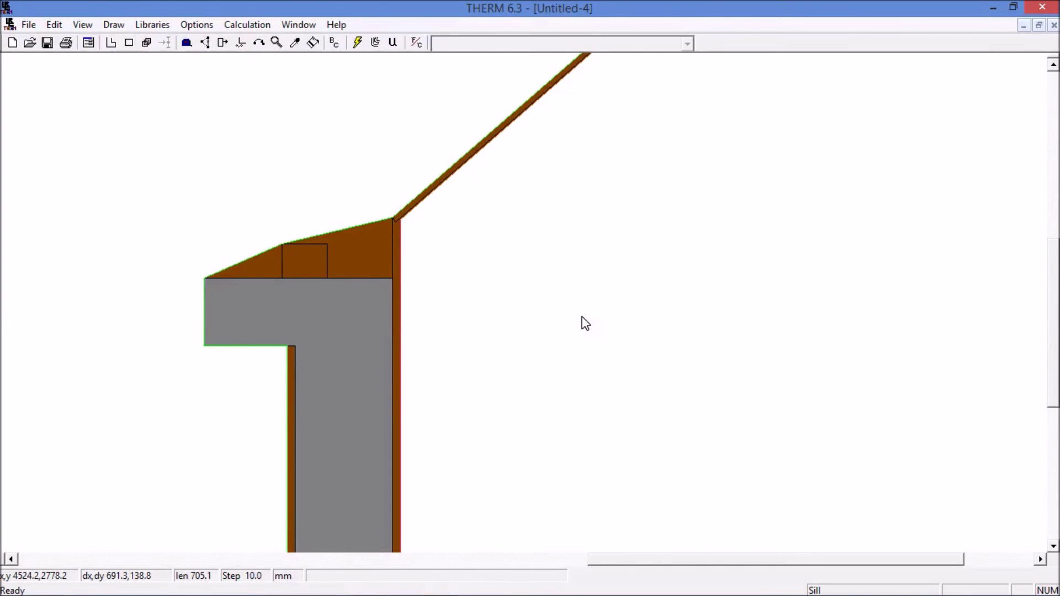
click(246, 26)
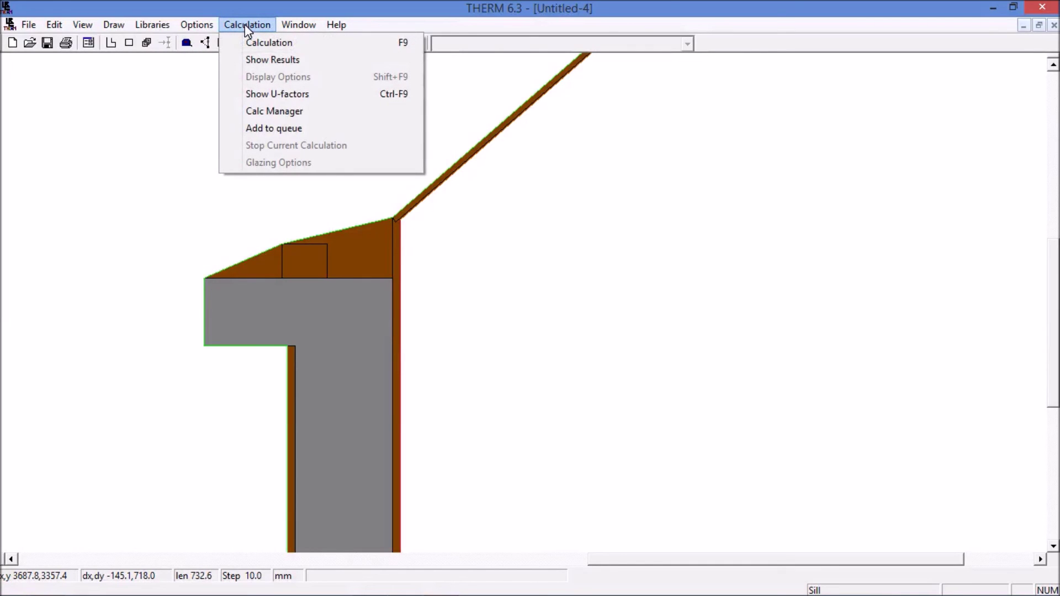
click(265, 45)
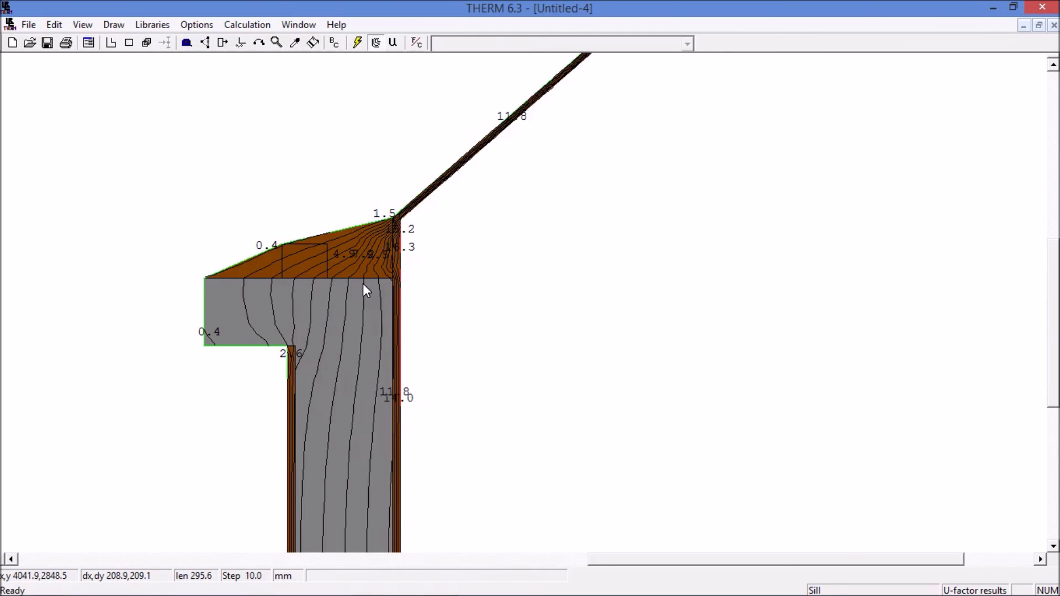
- View the calculated U-factors with the Internal surface based on Total Length, read its U-factor and length, and close the results
click(393, 44)
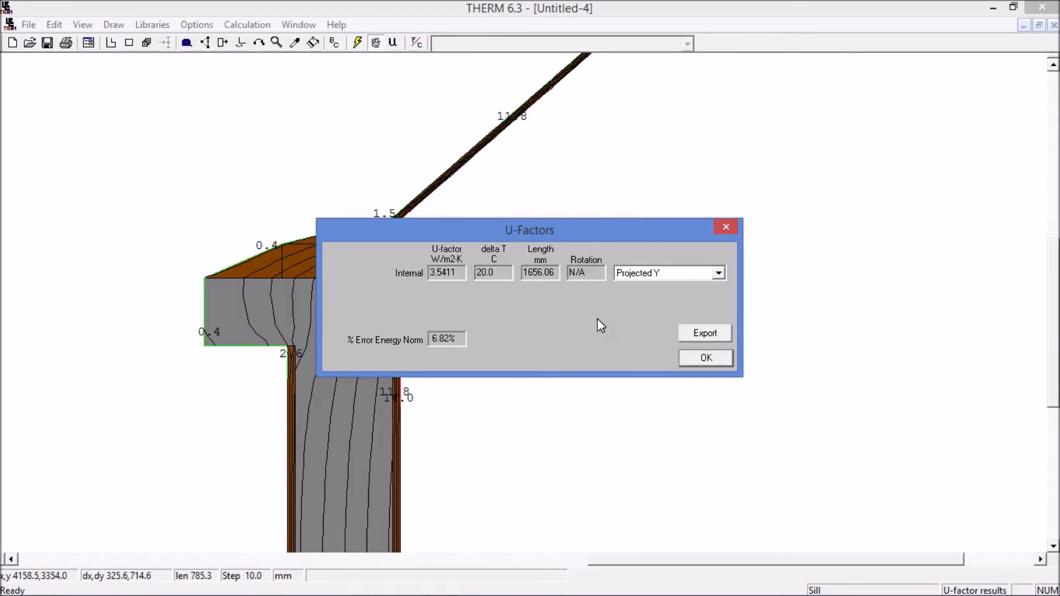
click(717, 274)
click(703, 286)
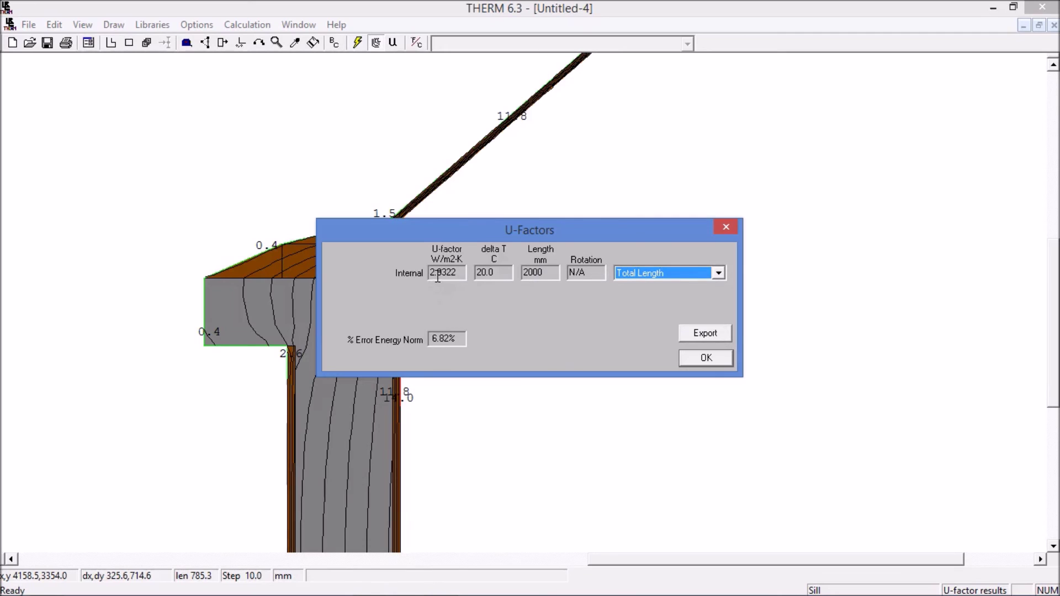
drag(458, 275, 406, 275)
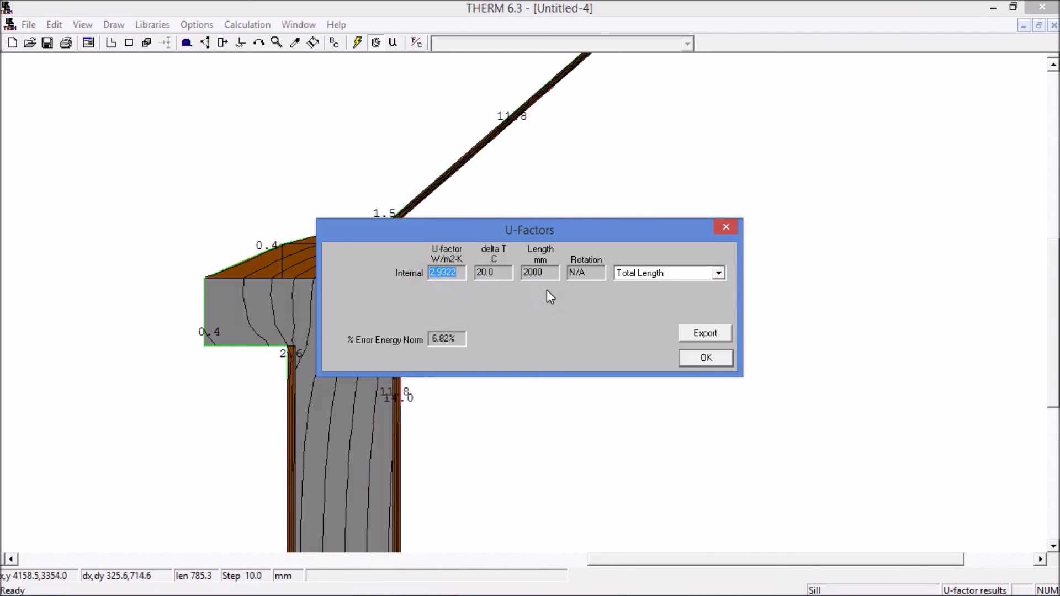
drag(552, 273, 514, 280)
click(706, 360)
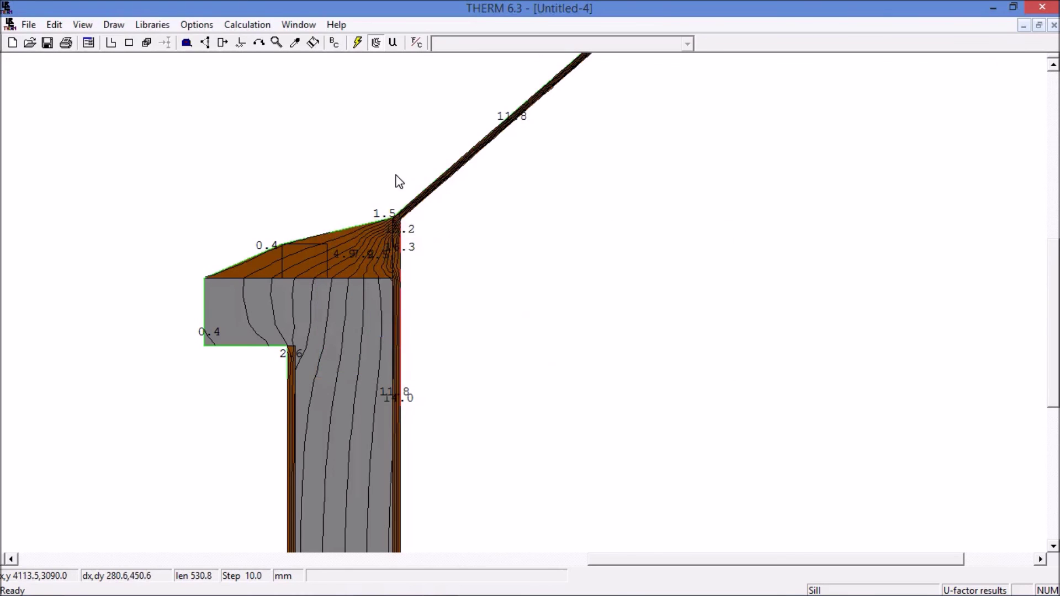
- Display the results as Color Infrared with polygon outlines and a color legend, move the legend above the eaves, and close it
click(251, 25)
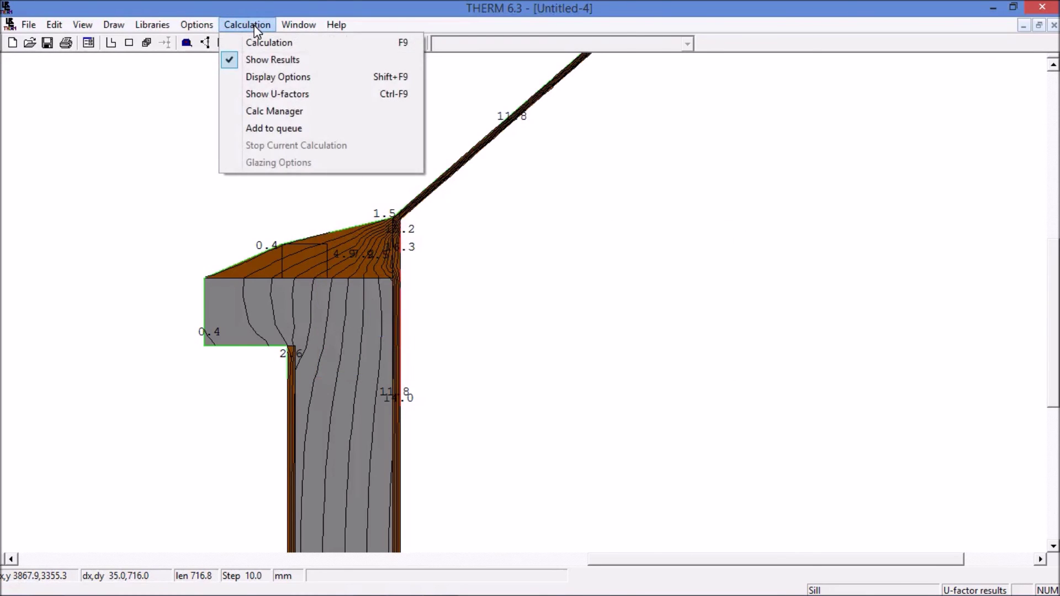
click(279, 77)
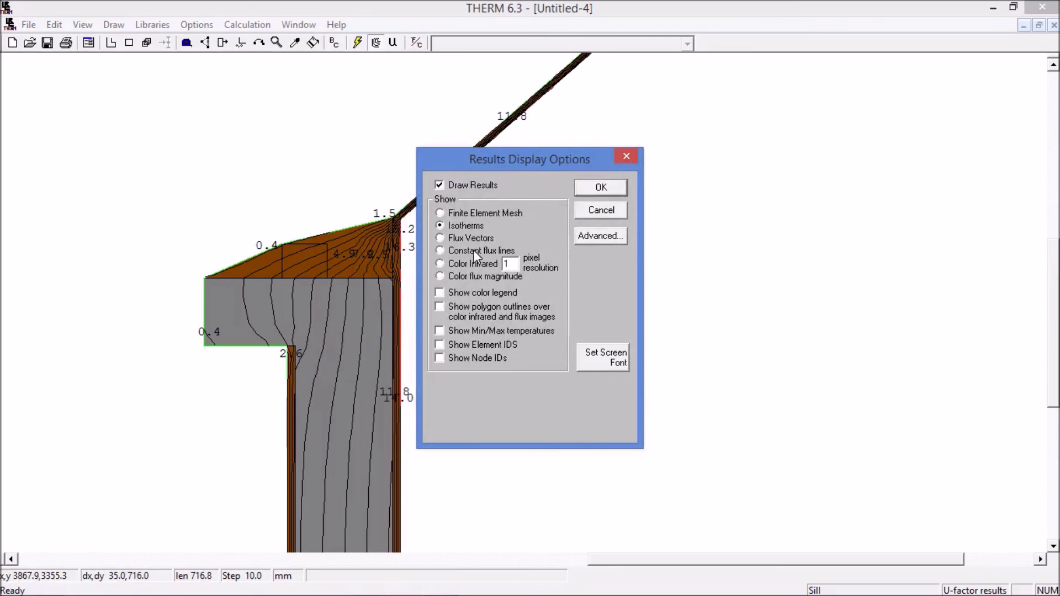
click(441, 264)
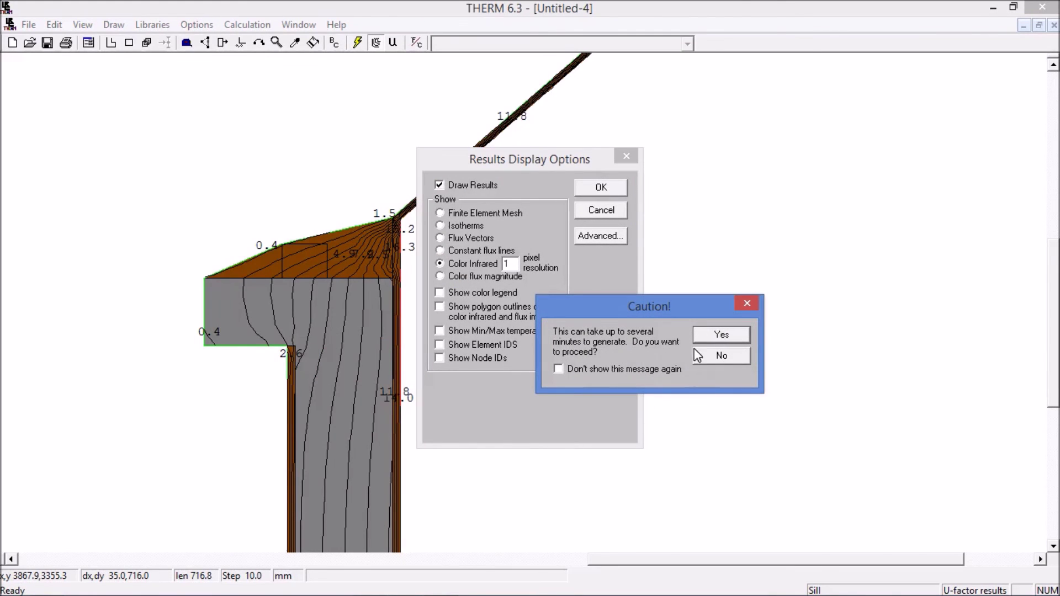
click(722, 335)
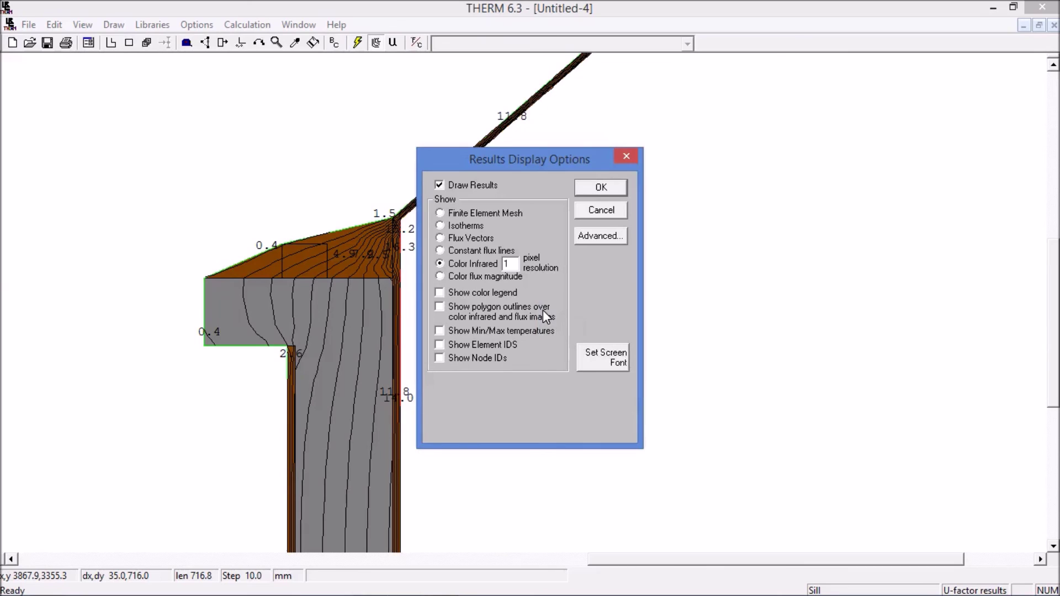
click(439, 305)
click(597, 190)
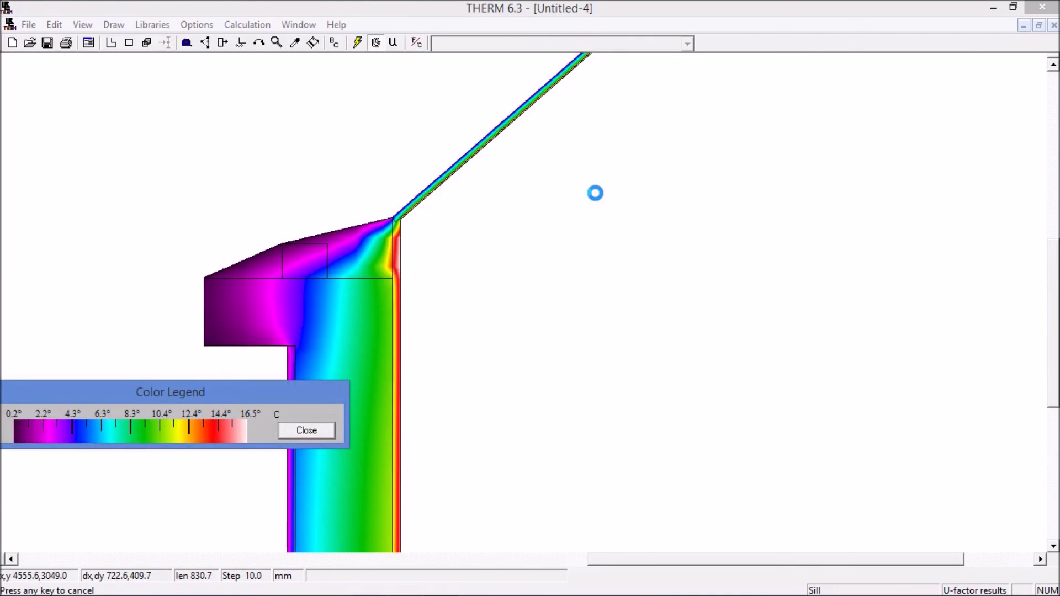
drag(219, 395, 275, 87)
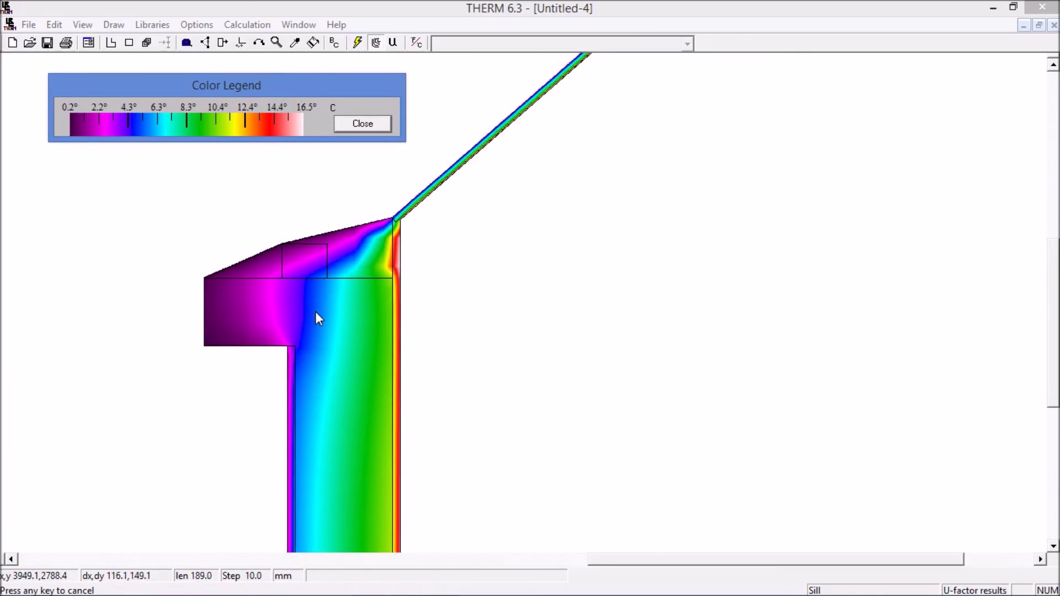
click(352, 124)
- Switch the results display to Flux Vectors with the color legend turned off
click(247, 25)
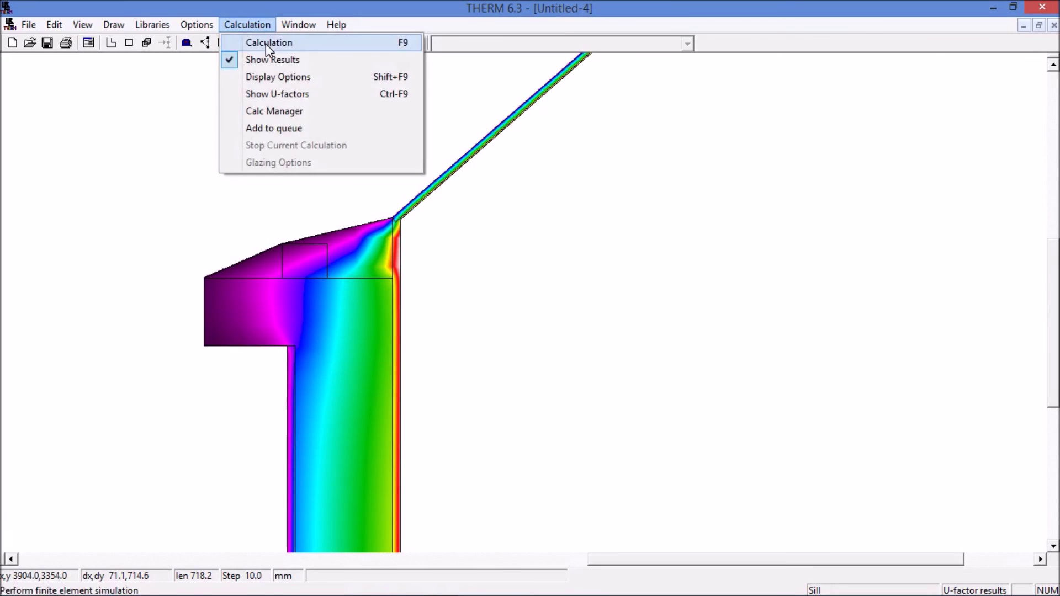
click(278, 77)
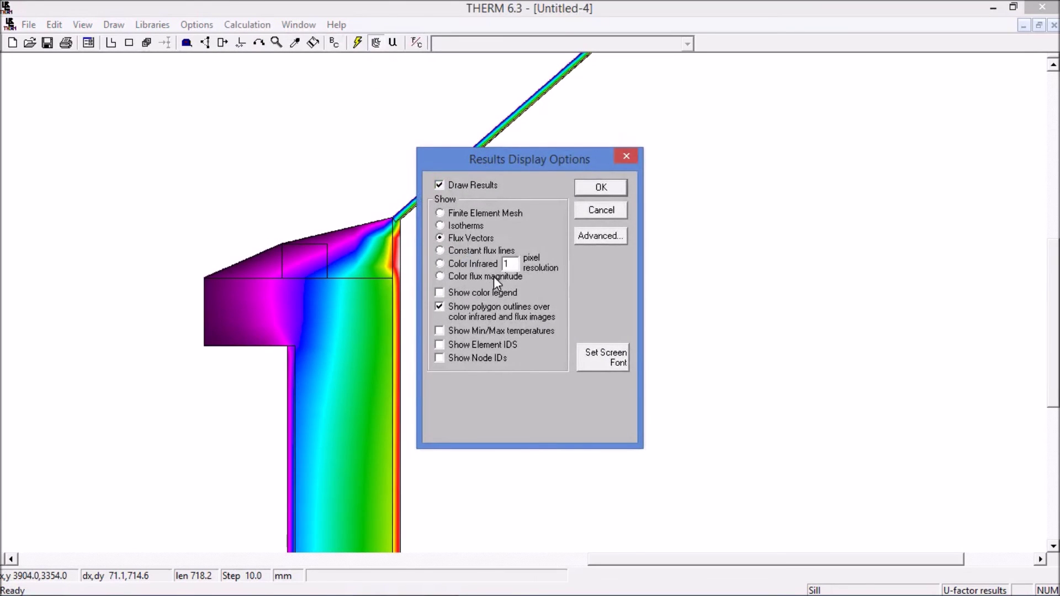
click(600, 187)
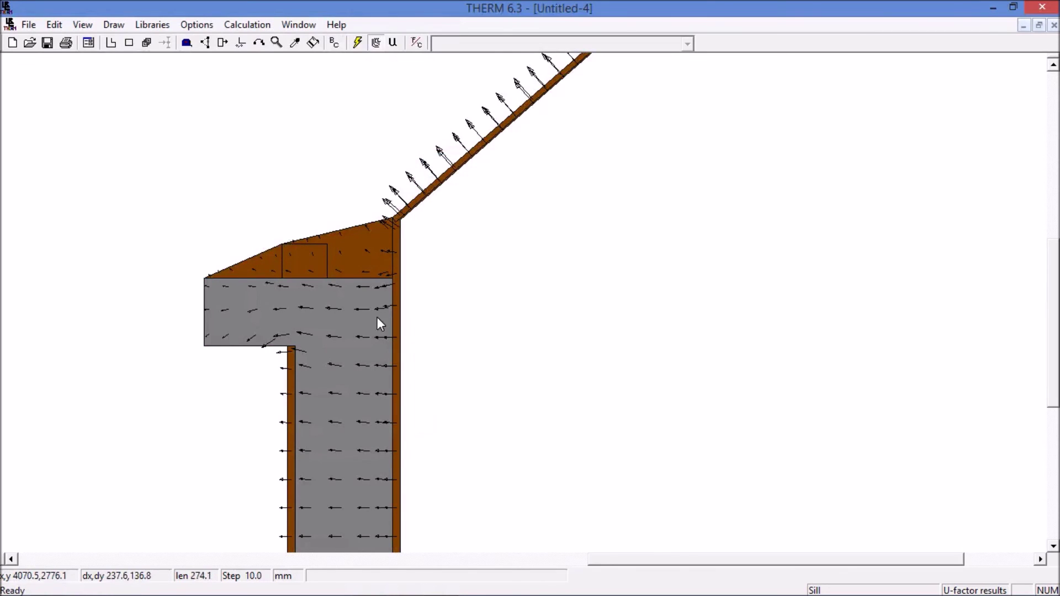